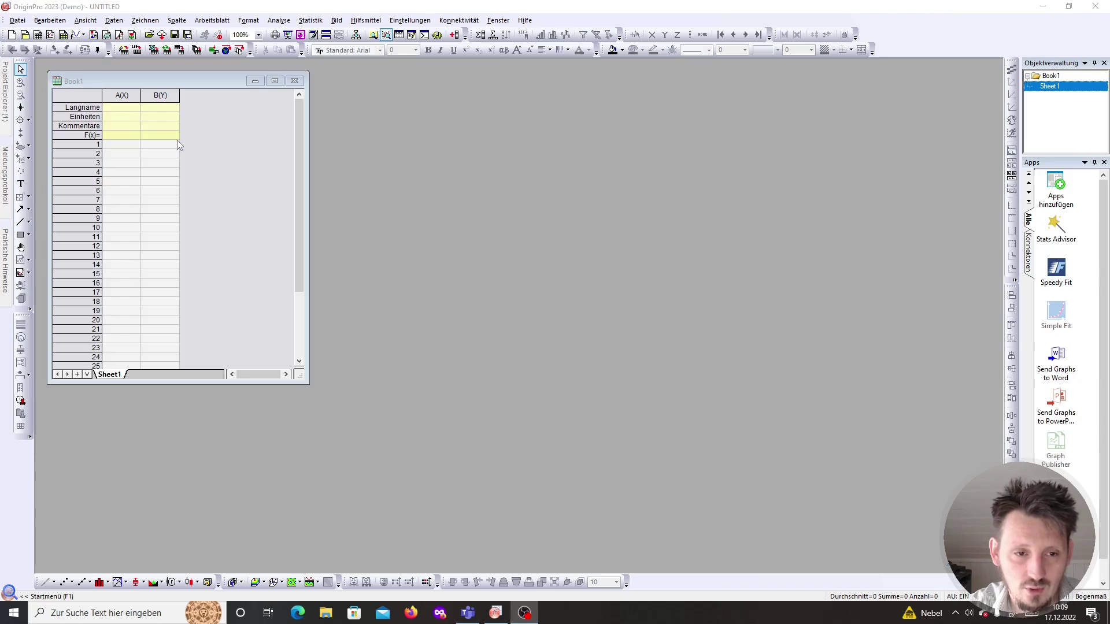
Enter test values 1 to 4 in column A, then select and delete them.
click(123, 145)
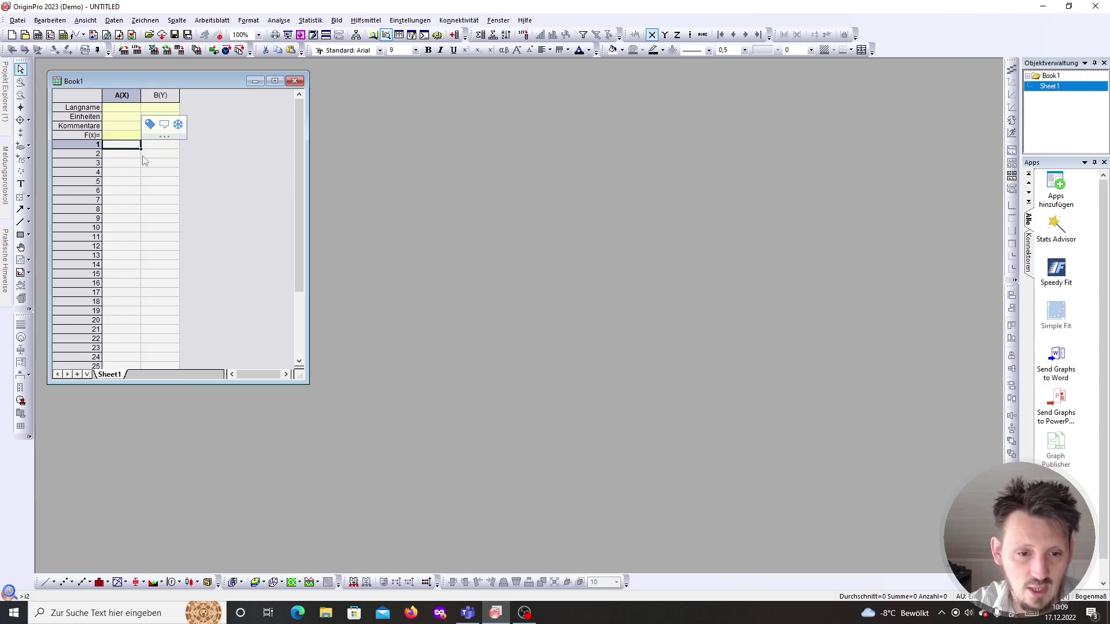
text(1)
key(Return)
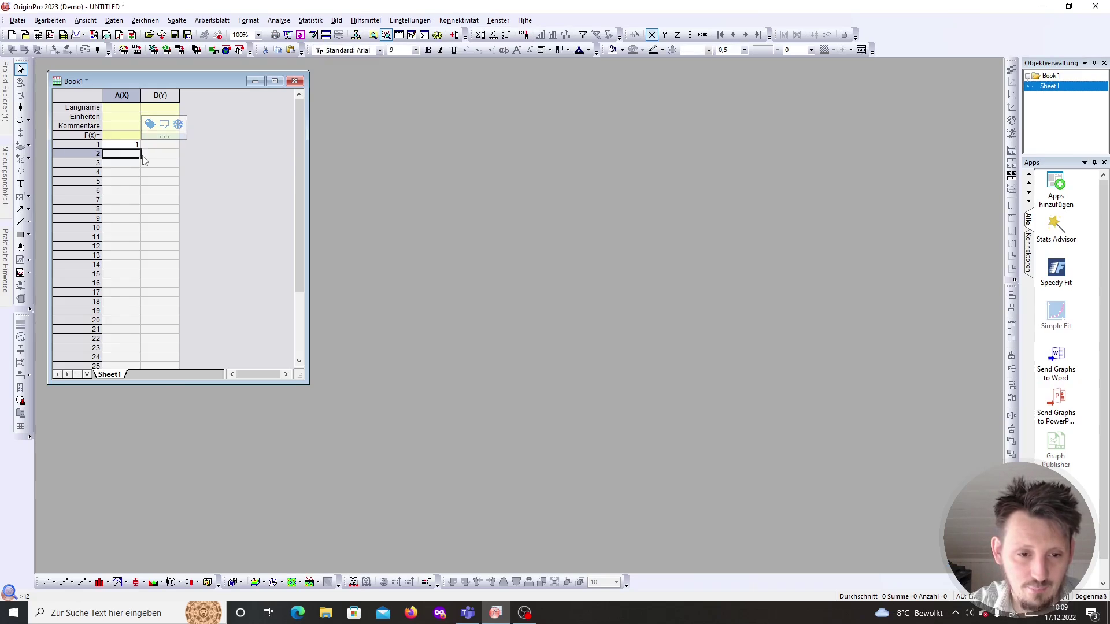
text(2)
key(Return)
text(3)
key(Return)
text(4)
key(Return)
key(Up)
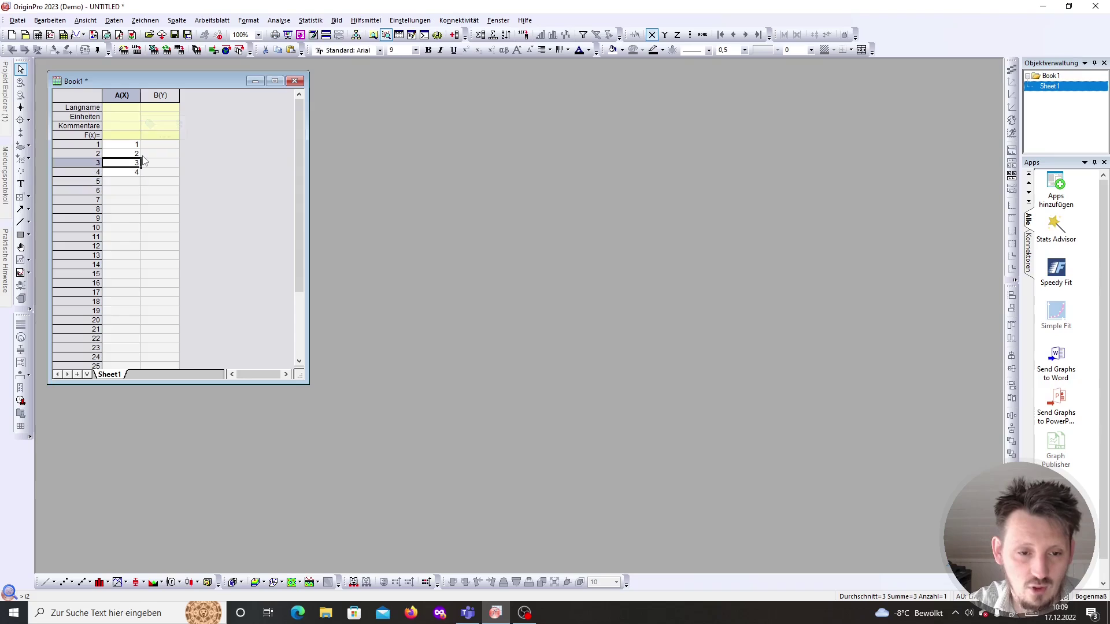
key(shift+Up)
key(shift+Up)
key(shift+Up)
key(Delete)
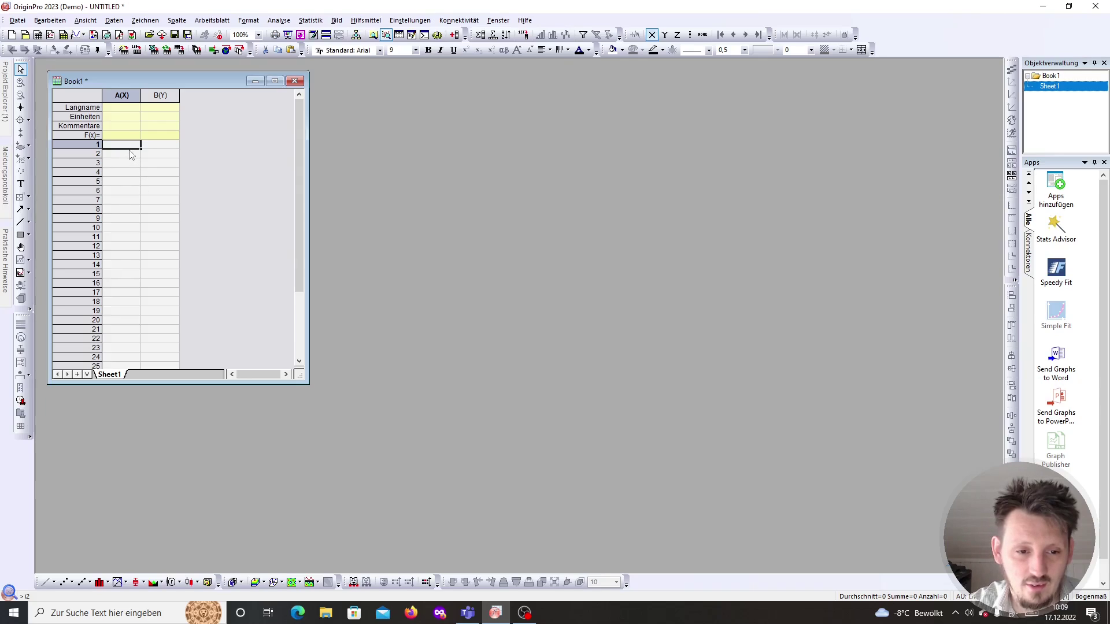
Enter 1 in cell A1 and the formula =A1+1 in cell A2.
text(1)
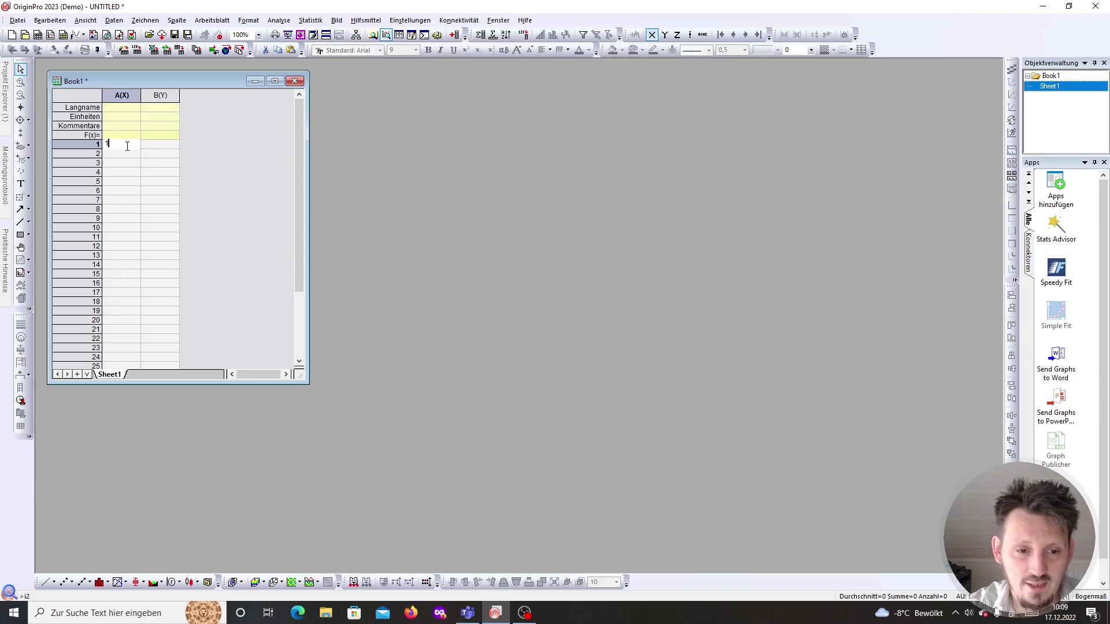
key(Return)
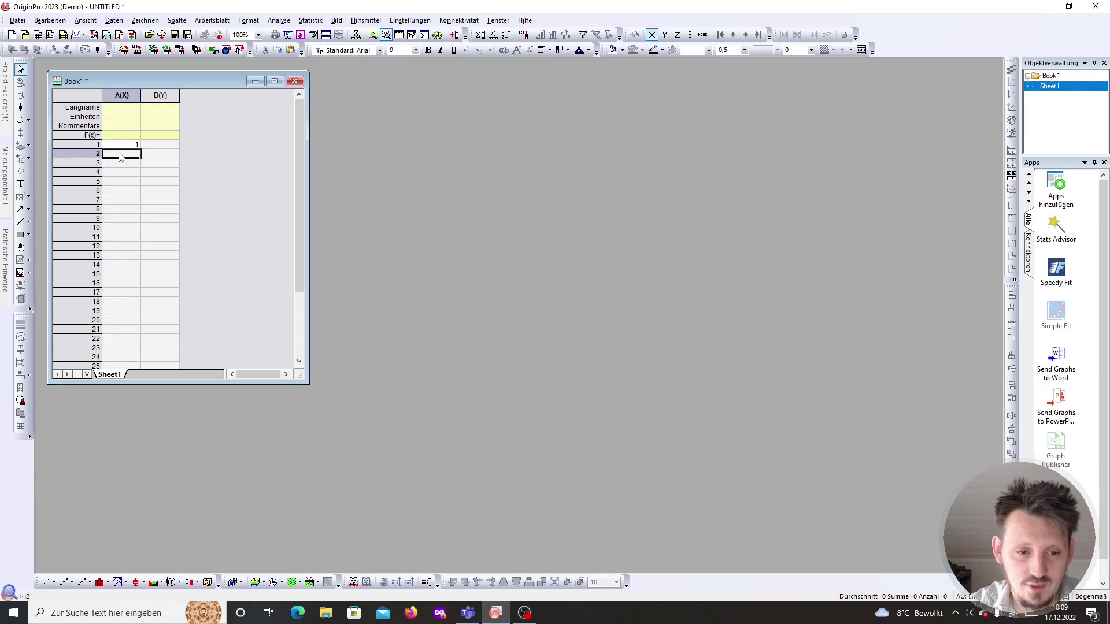
text(=A1)
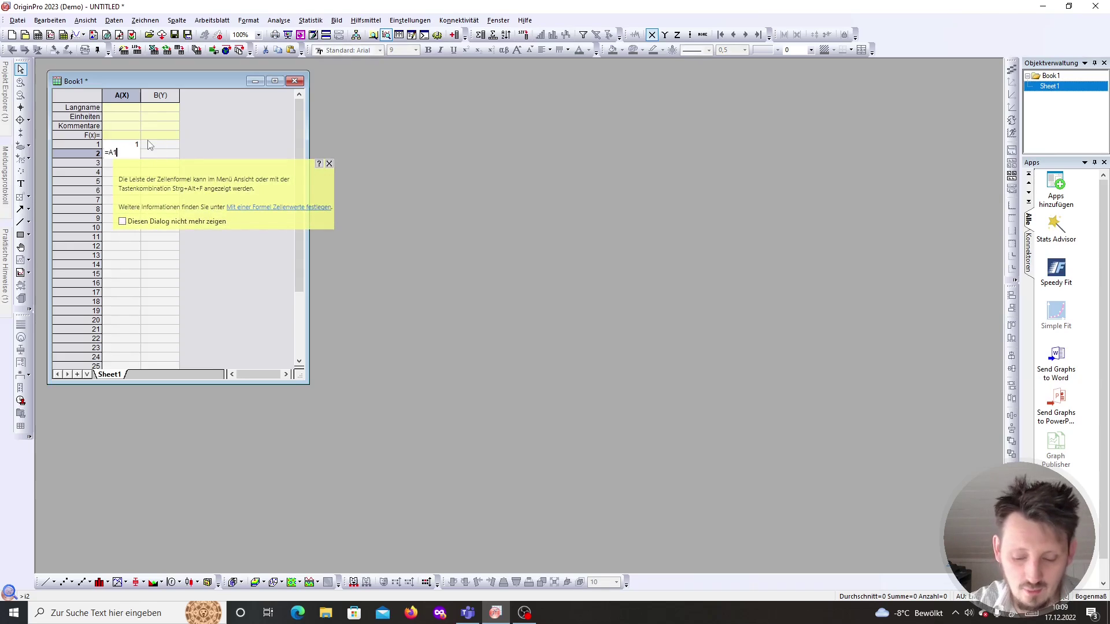
text(+)
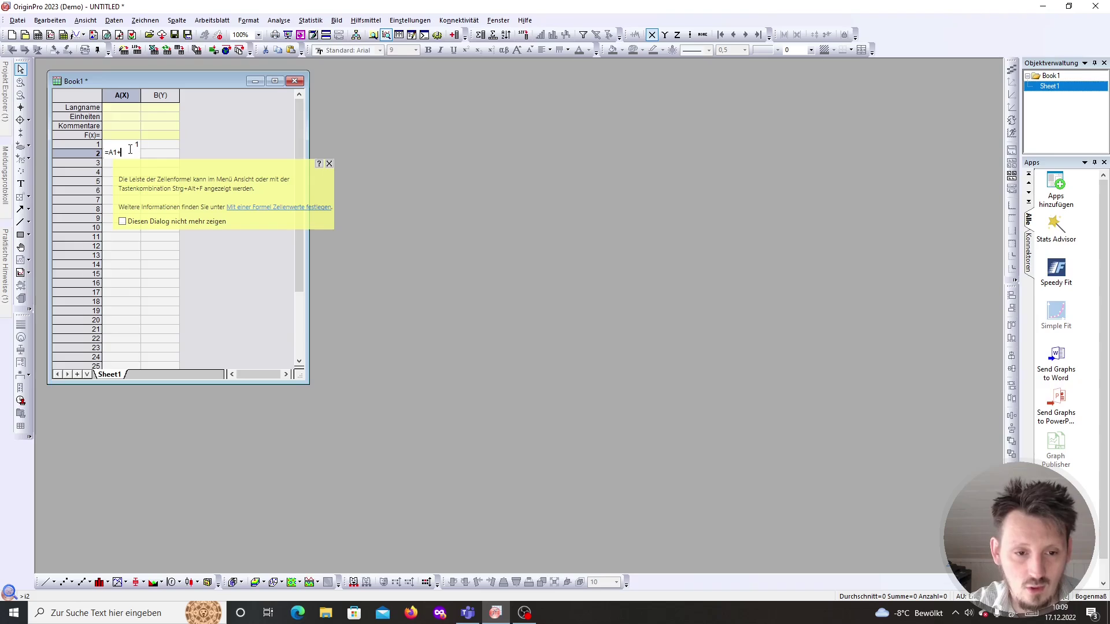
text(1)
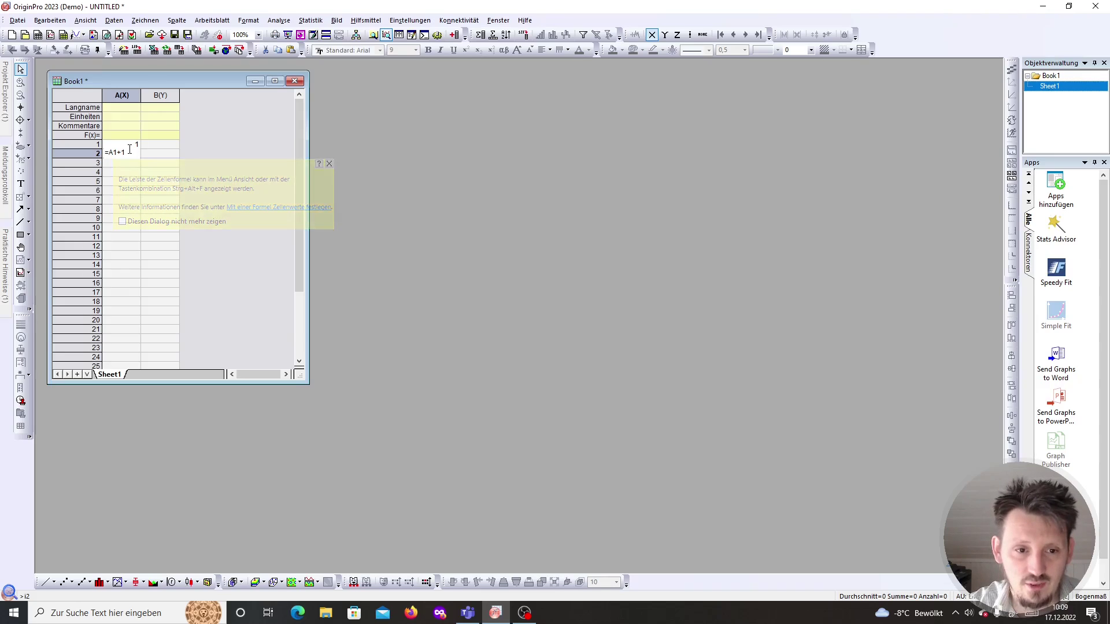
key(Return)
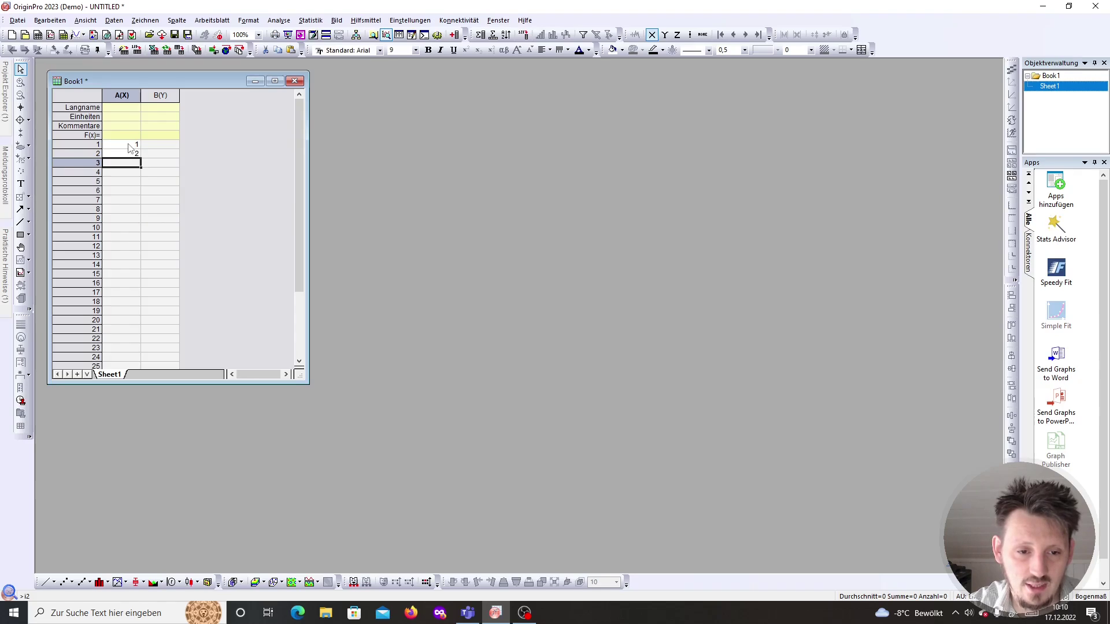
Fill A2's formula down to row 10 and check that A10 reads =A9+1.
click(138, 154)
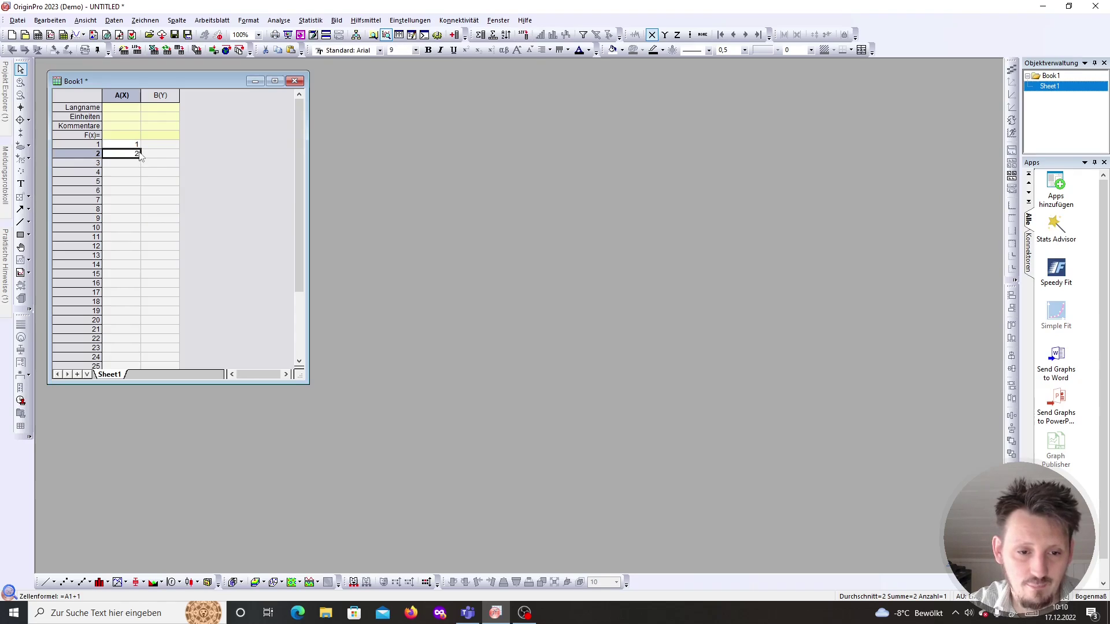
drag(143, 162, 136, 233)
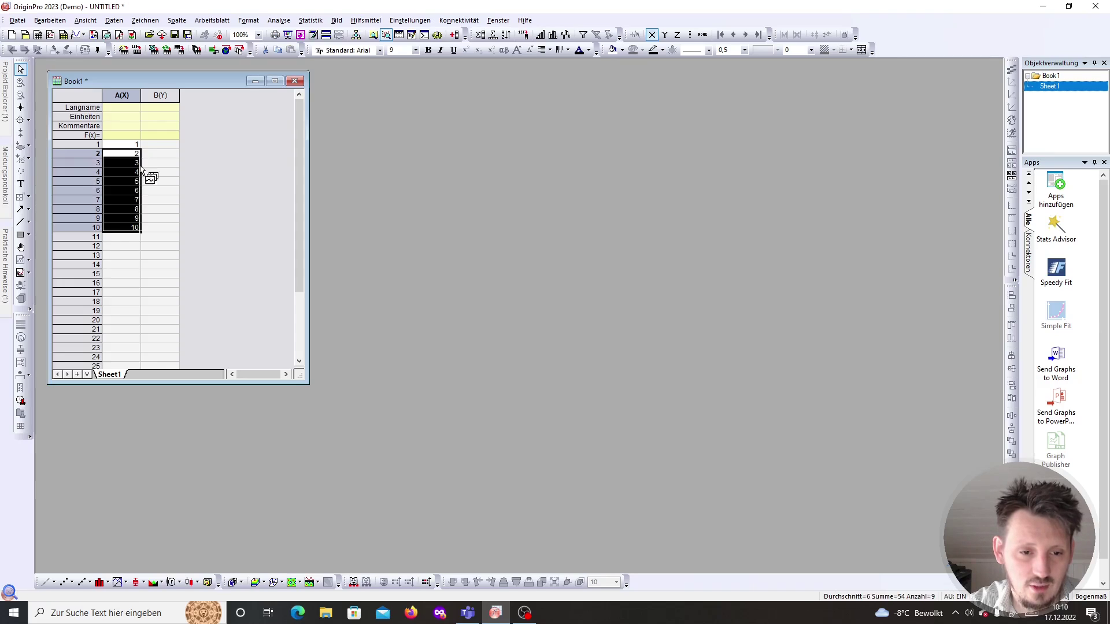
click(126, 147)
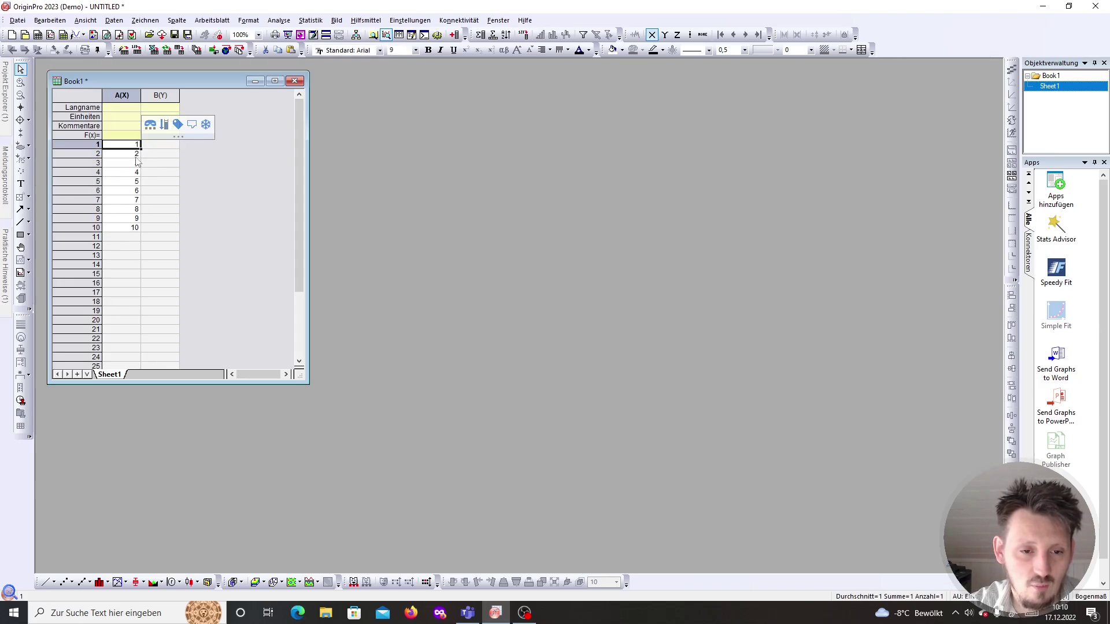
double_click(130, 229)
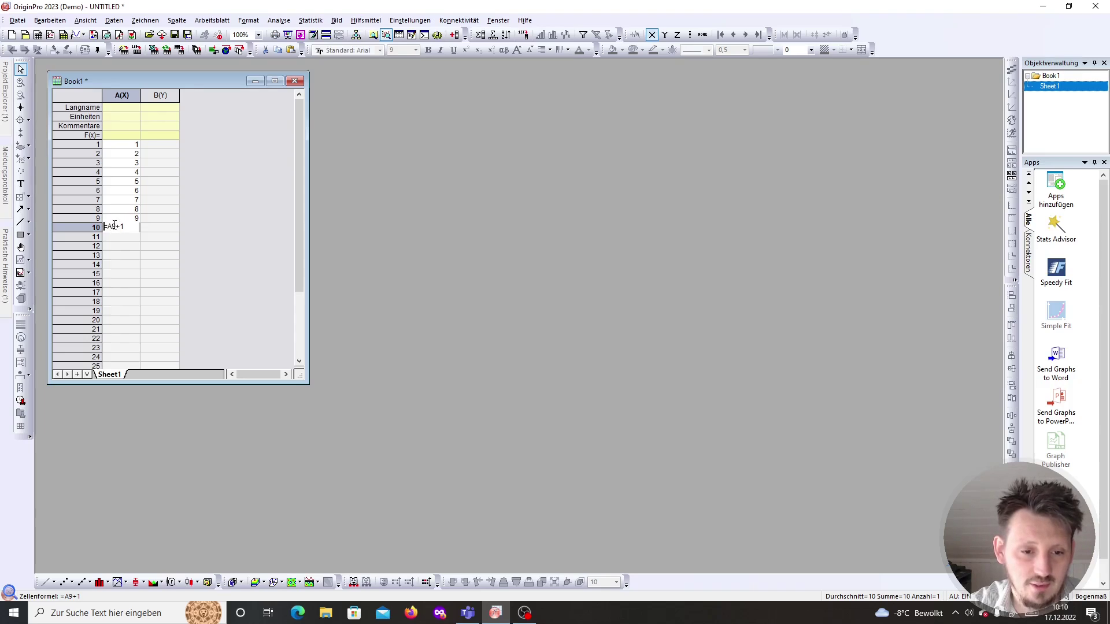
click(135, 154)
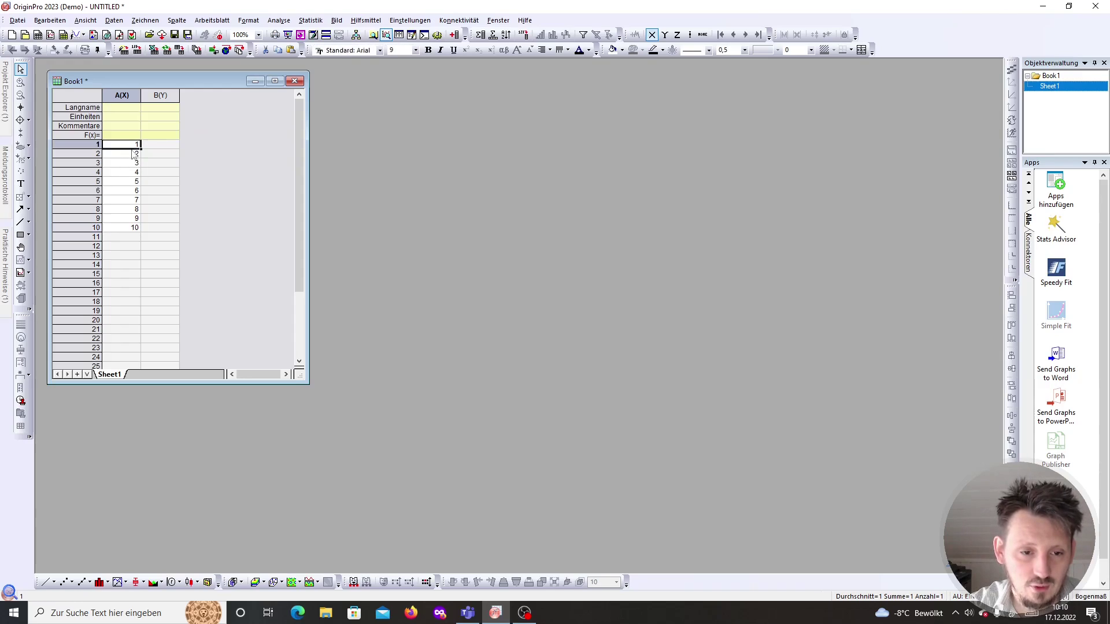
Add a $ to lock column A in A2's formula, and check the formula in A9.
double_click(132, 153)
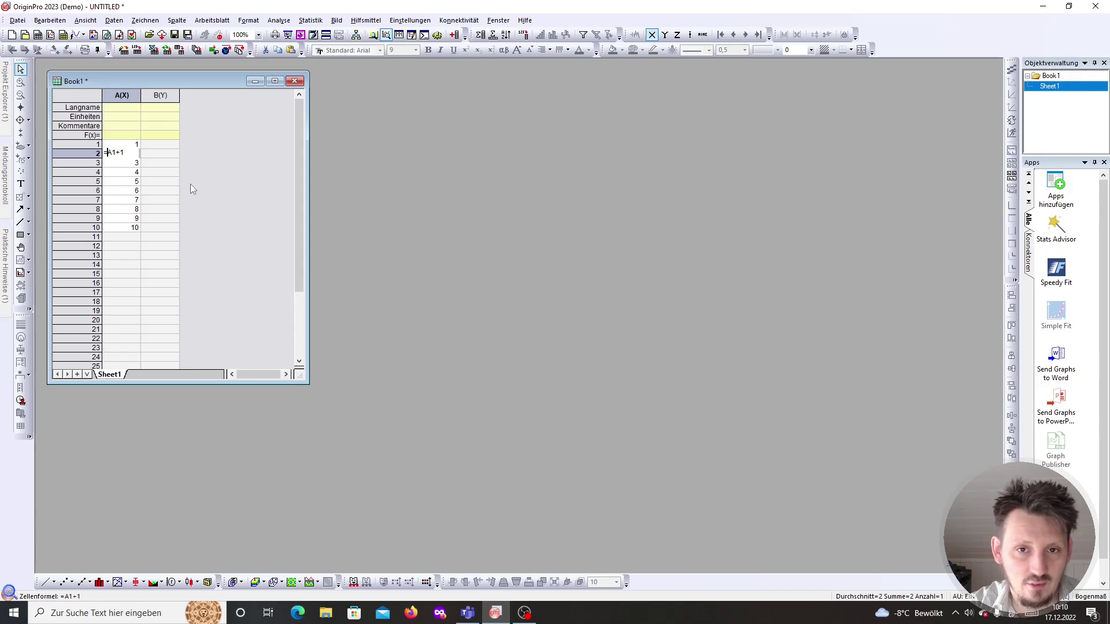
text($)
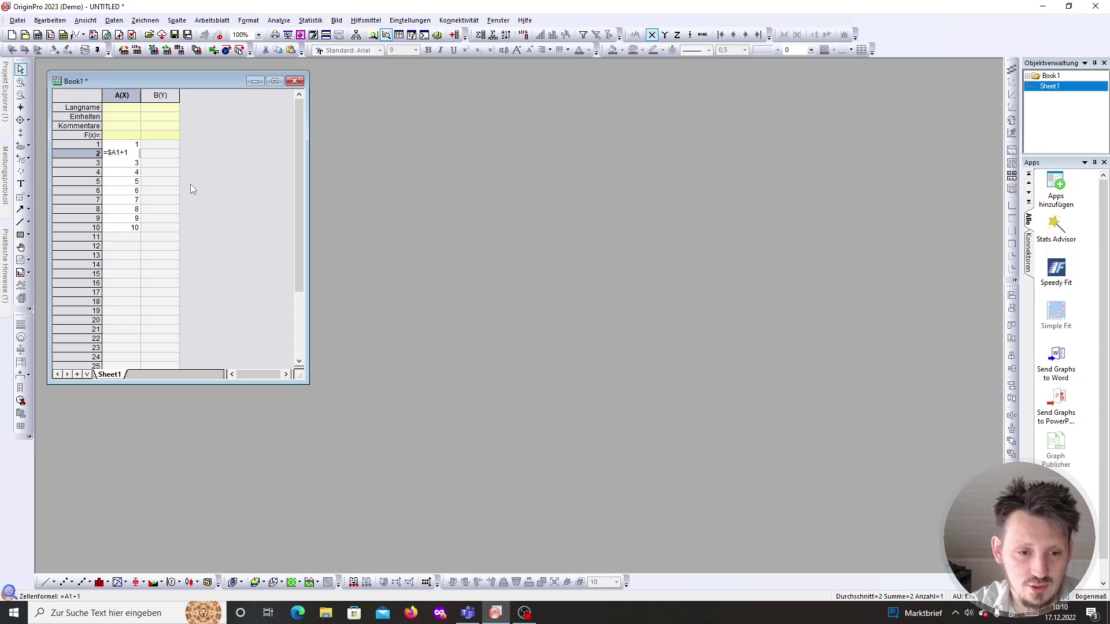
key(Escape)
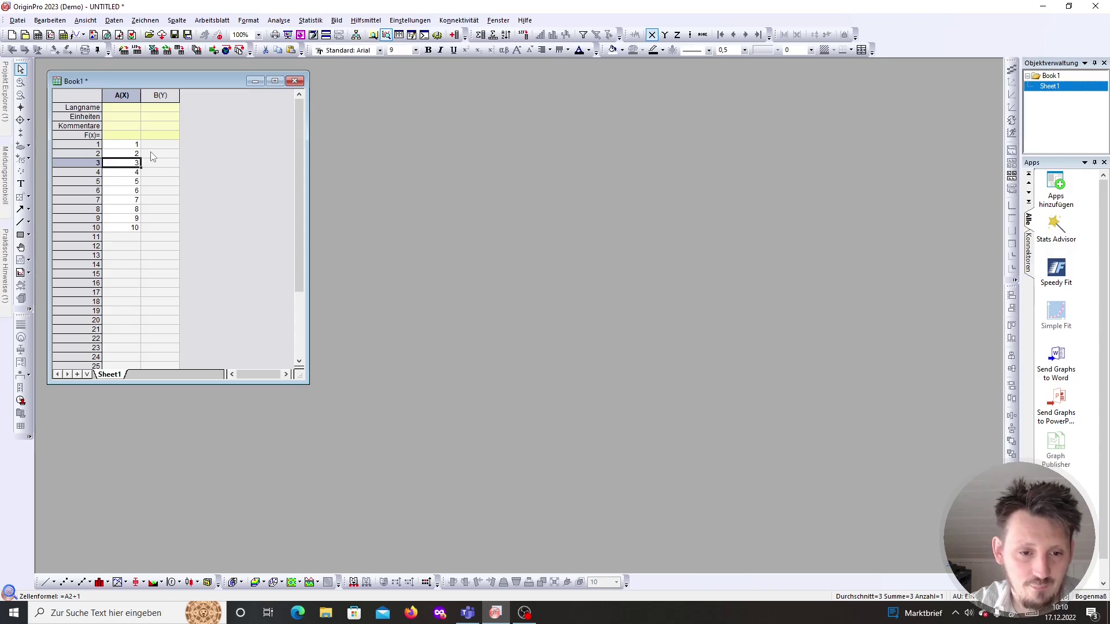
drag(137, 160, 137, 231)
click(134, 217)
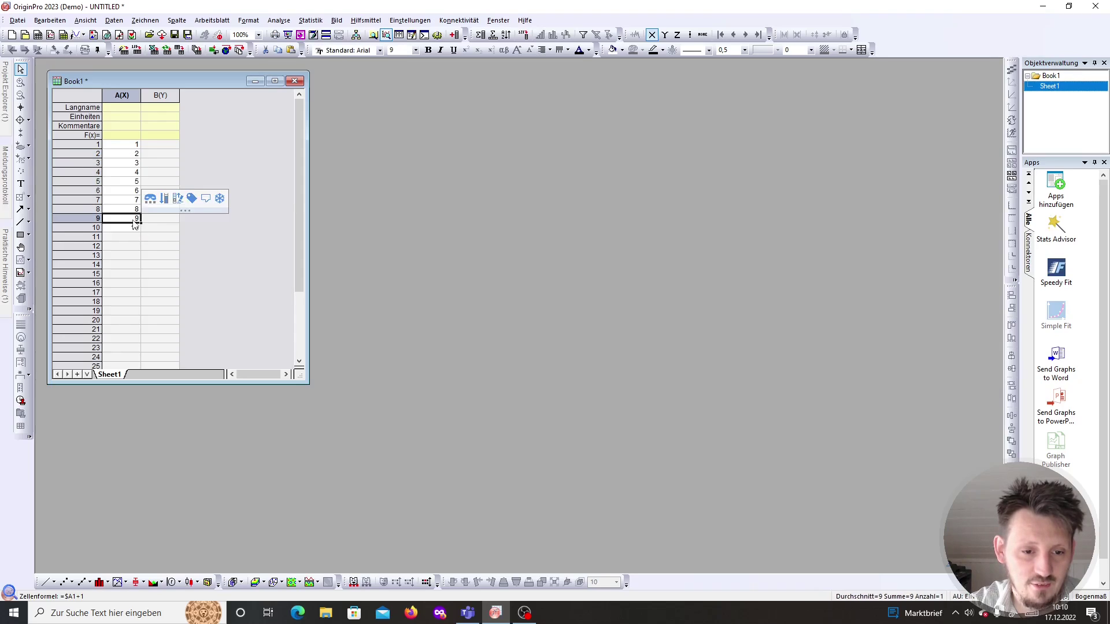
double_click(135, 217)
key(Escape)
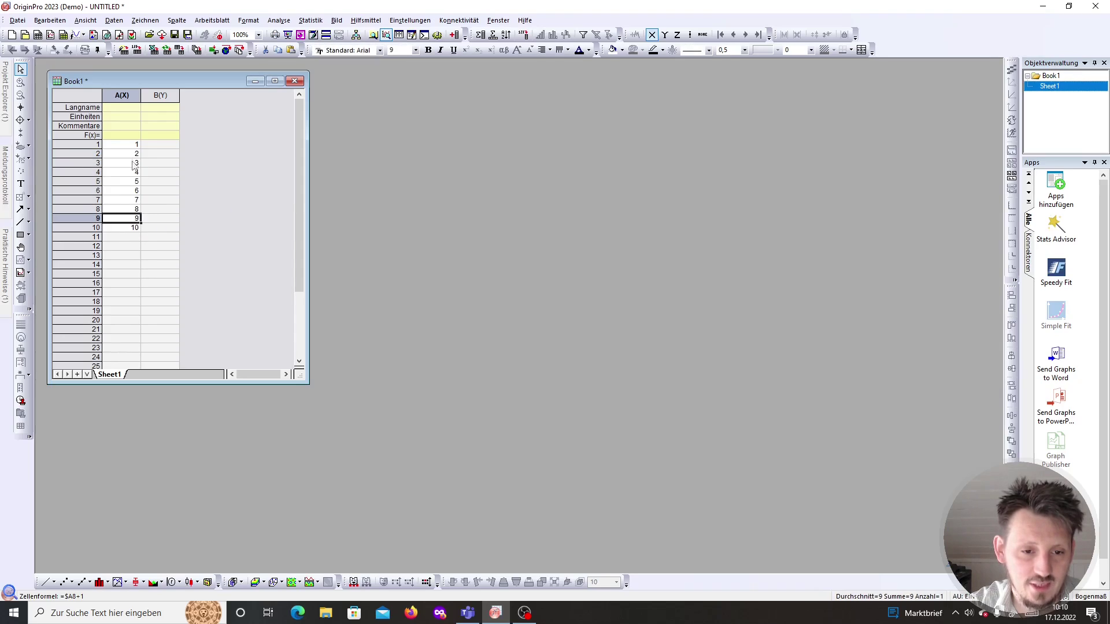
Lock the row as well, so cell A2 reads =$A$1+1.
click(132, 155)
double_click(132, 155)
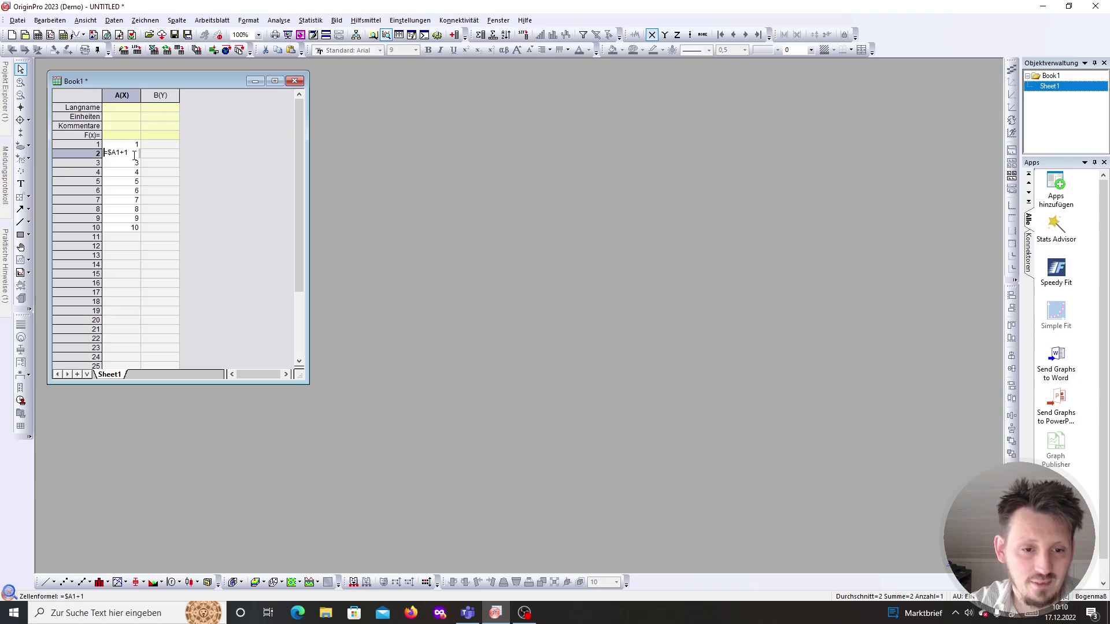
click(115, 153)
text($)
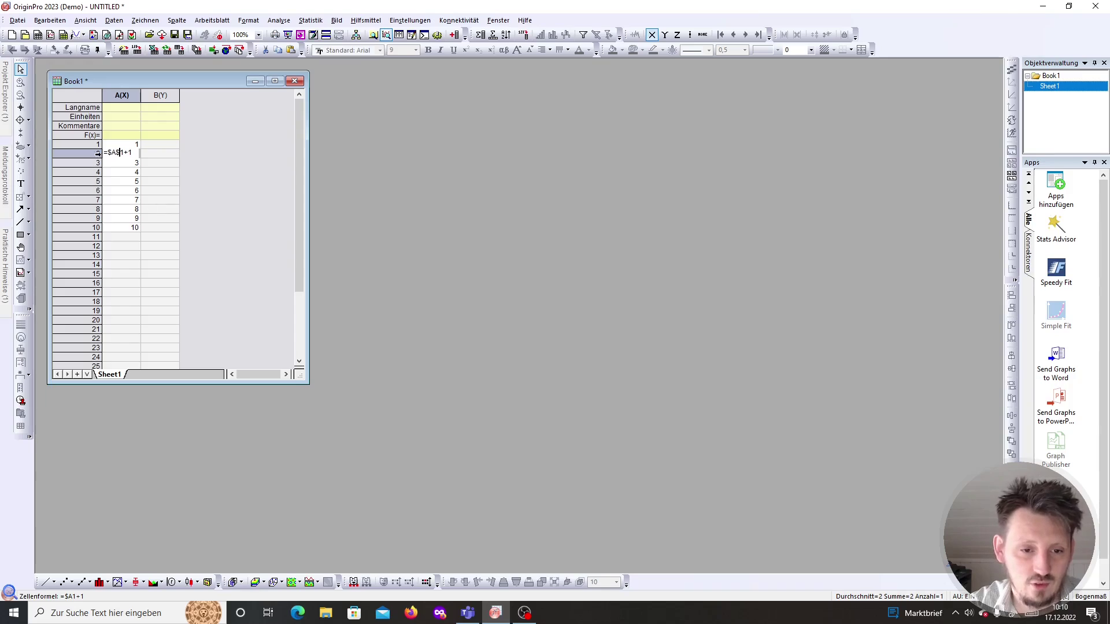
key(Return)
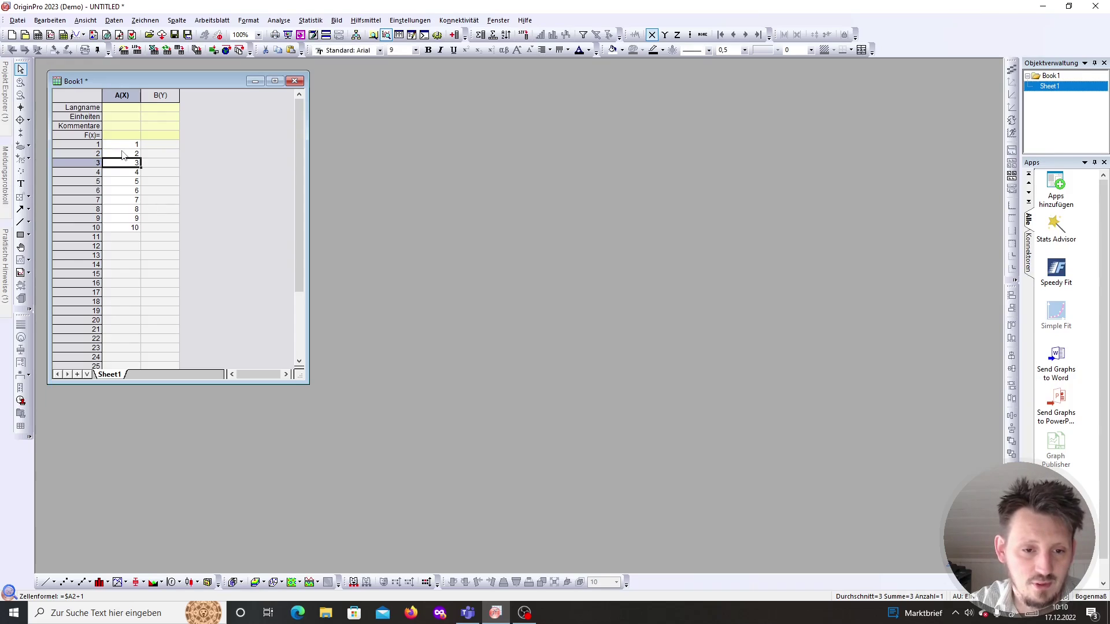
Fill =$A$1+1 down to row 10, then clear A3 and copy A2 into it again.
drag(140, 157, 139, 229)
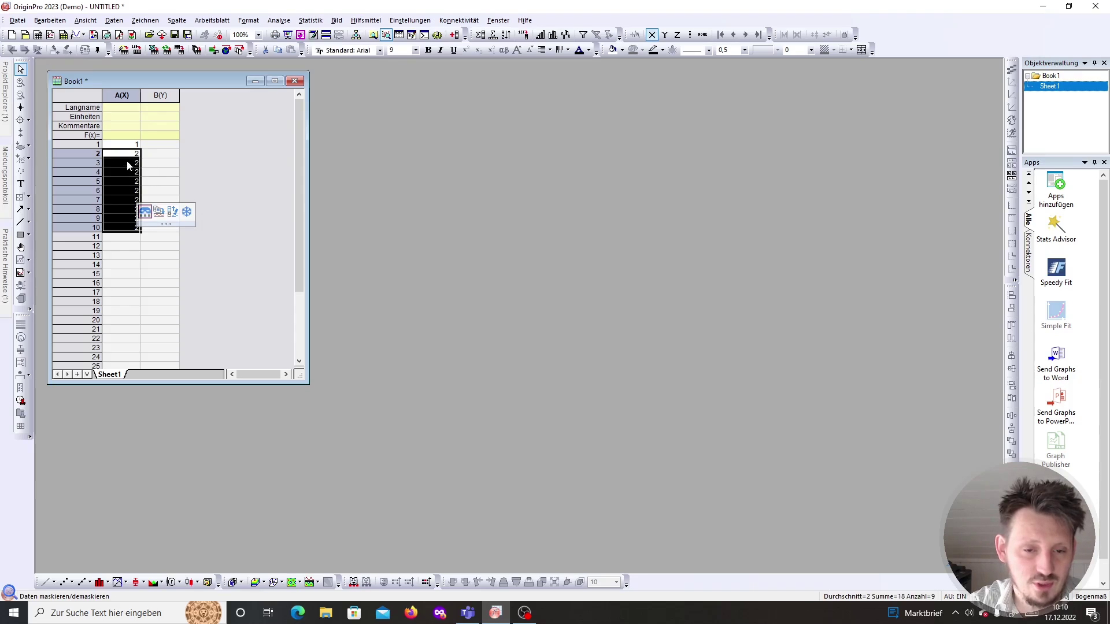
double_click(123, 153)
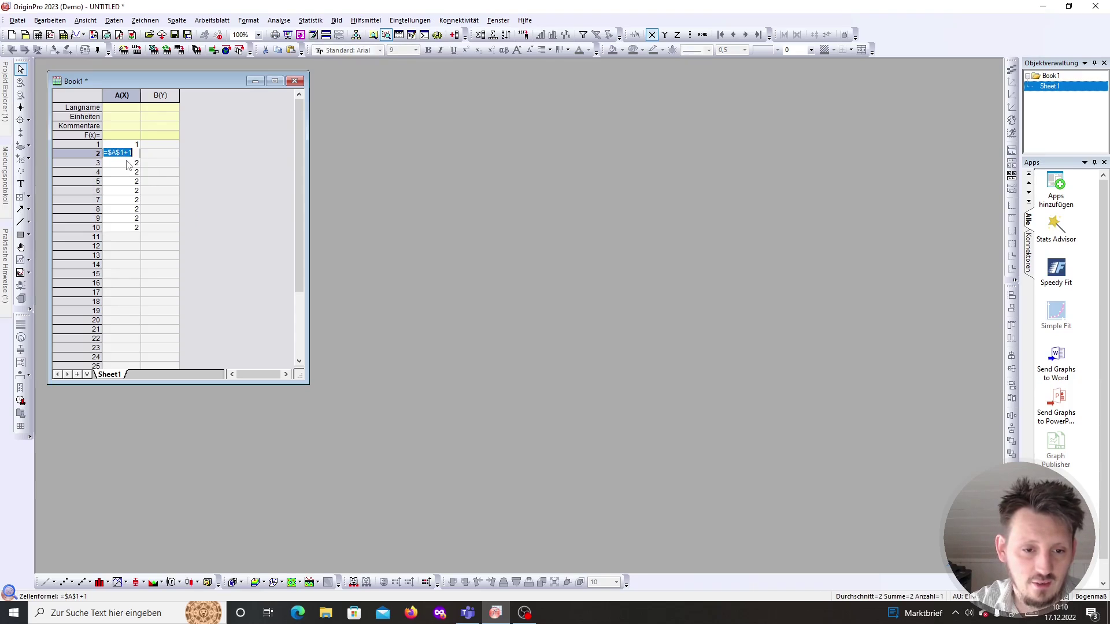
click(127, 167)
click(127, 167)
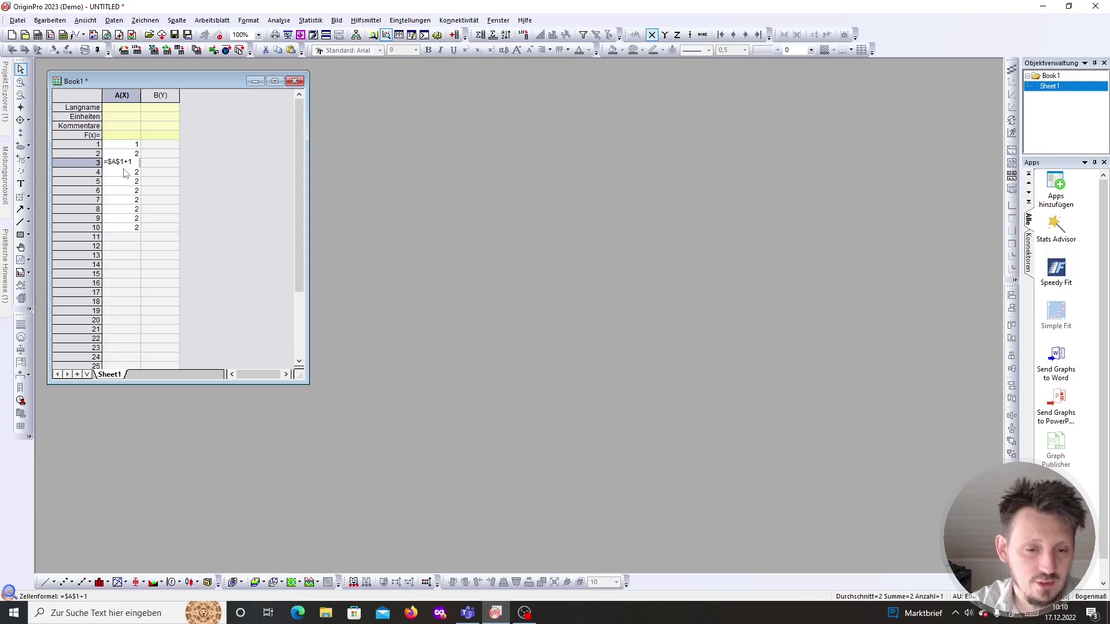
key(ctrl+a)
key(BackSpace)
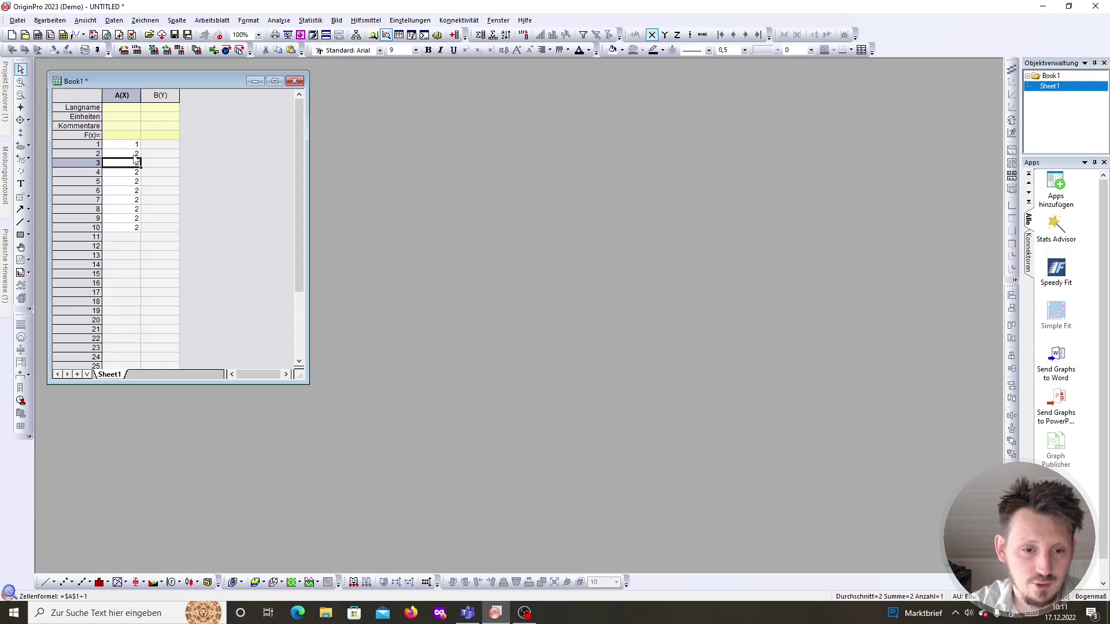
click(136, 155)
drag(137, 157, 135, 165)
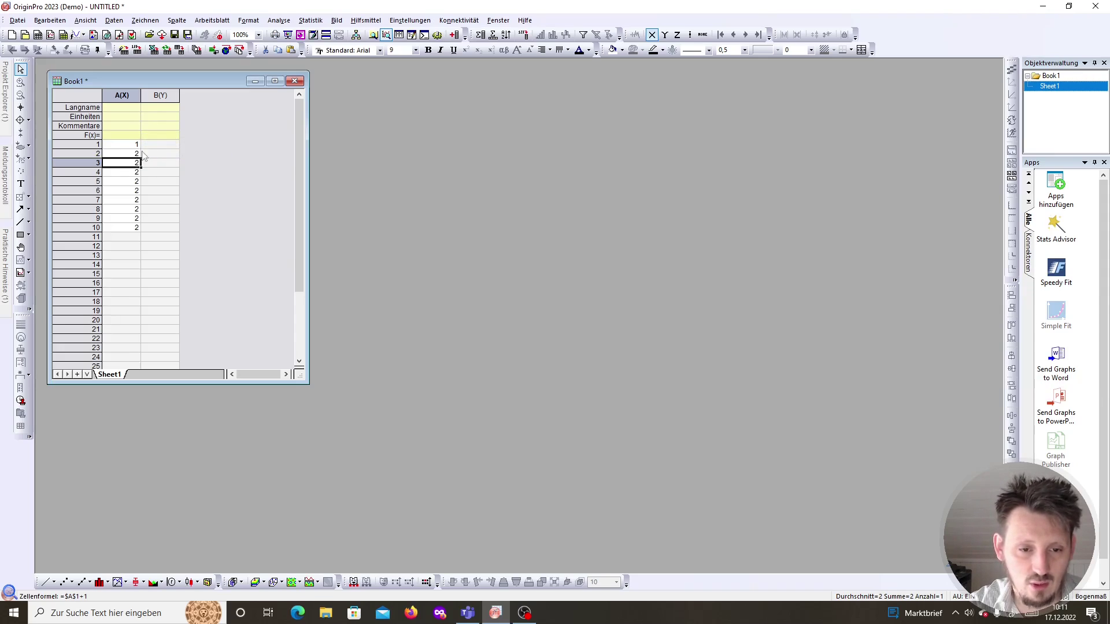
Undo to bring back the 1–10 count in column A, and check its formulas.
key(ctrl+z)
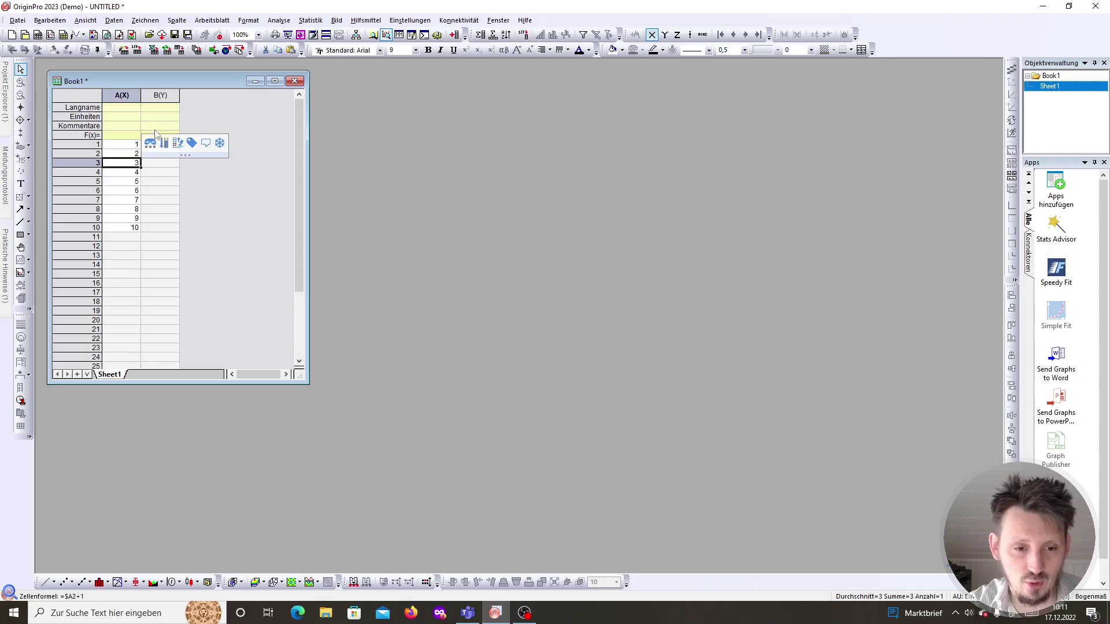
click(128, 154)
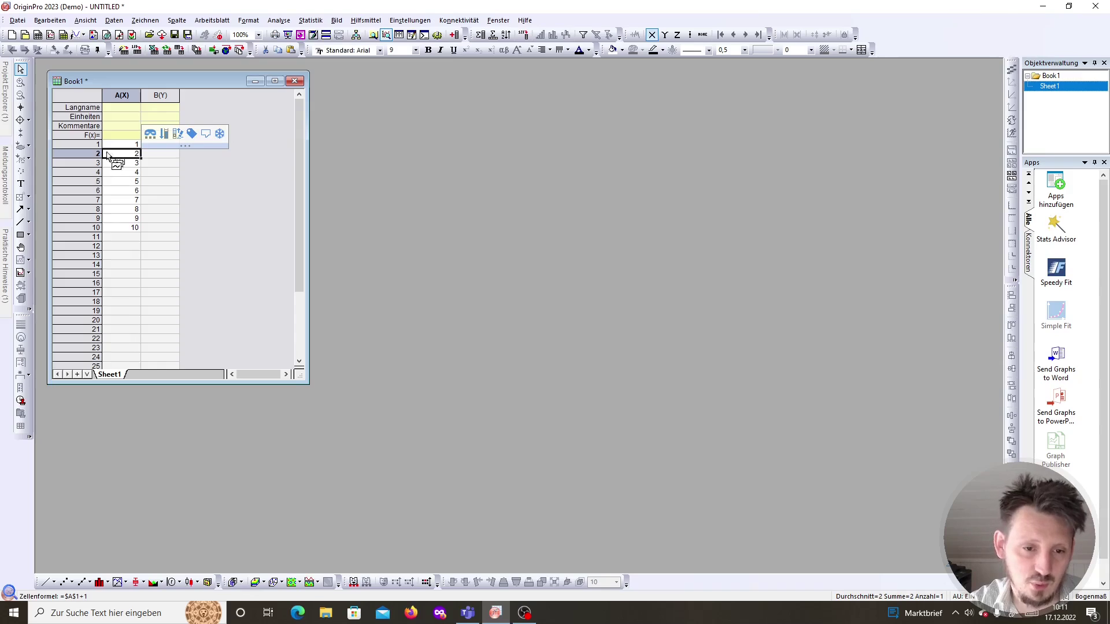
click(116, 135)
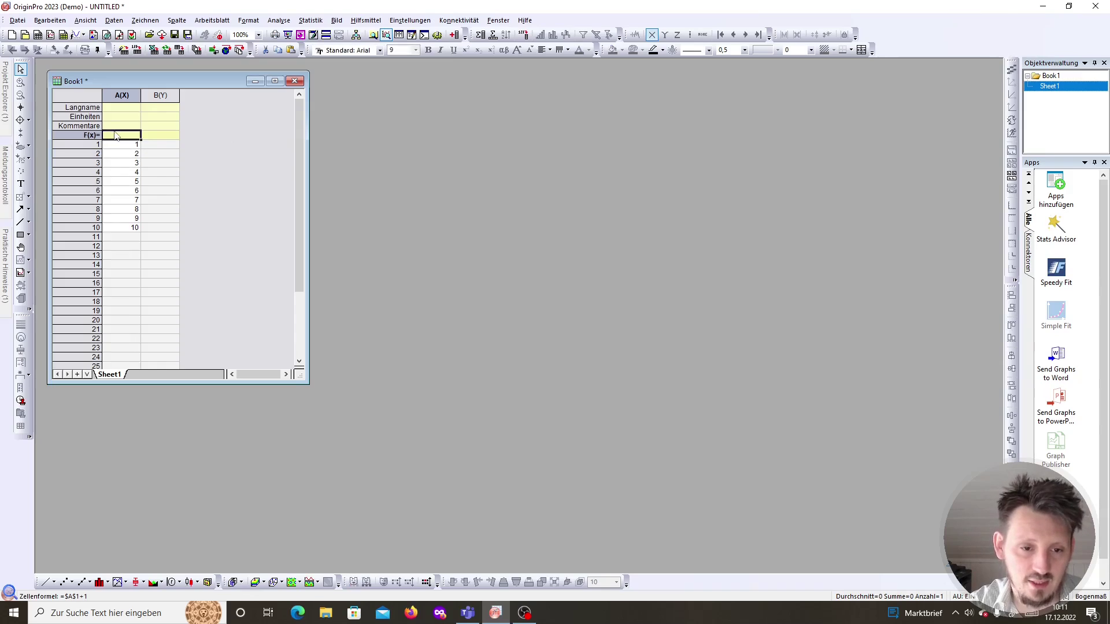
click(157, 145)
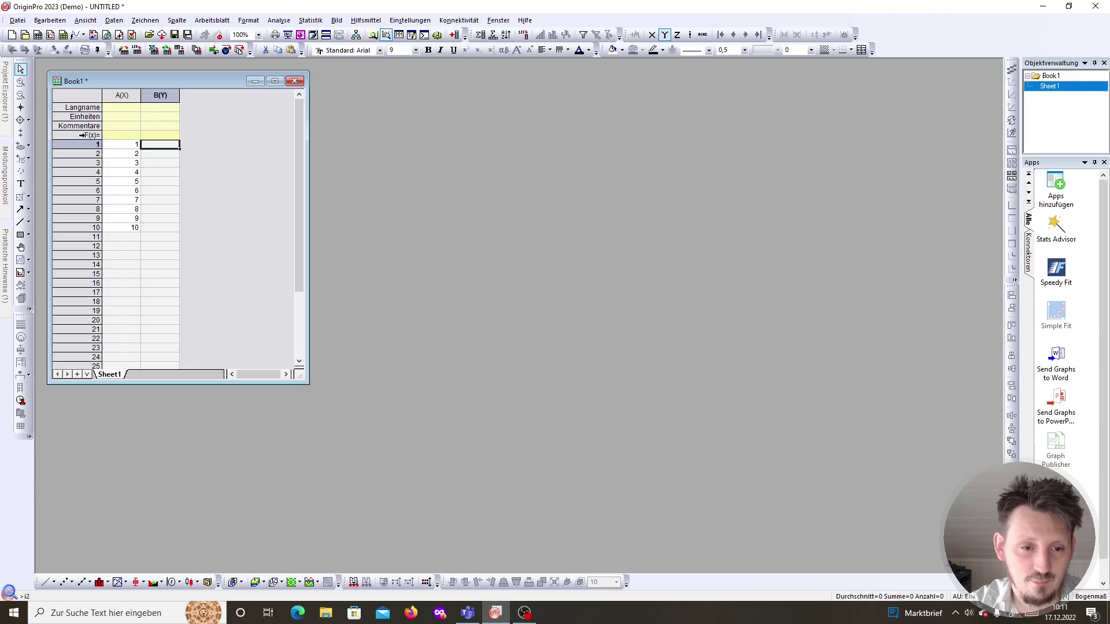
Set column B's F(x) formula to A, then change it to A^2 to get squares 1–100.
click(154, 136)
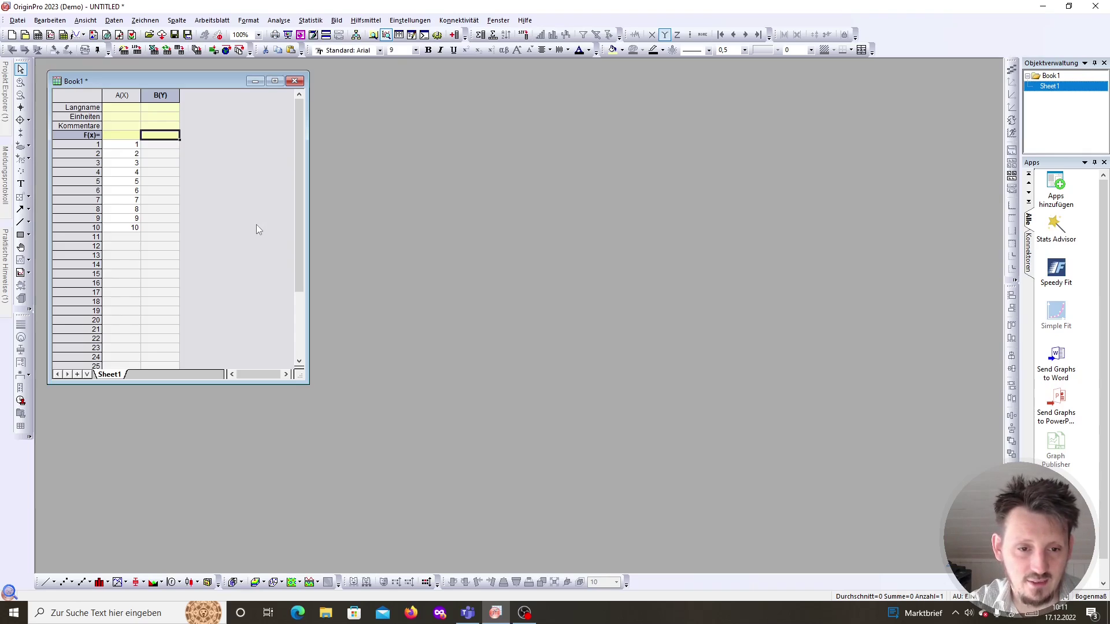
text(A)
key(Return)
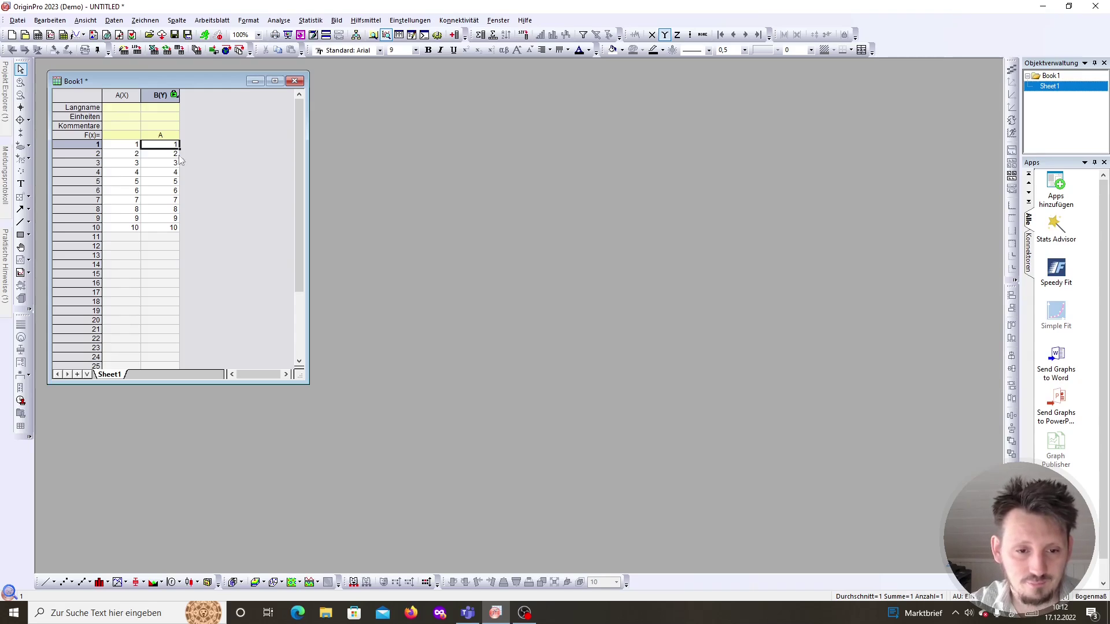
double_click(168, 137)
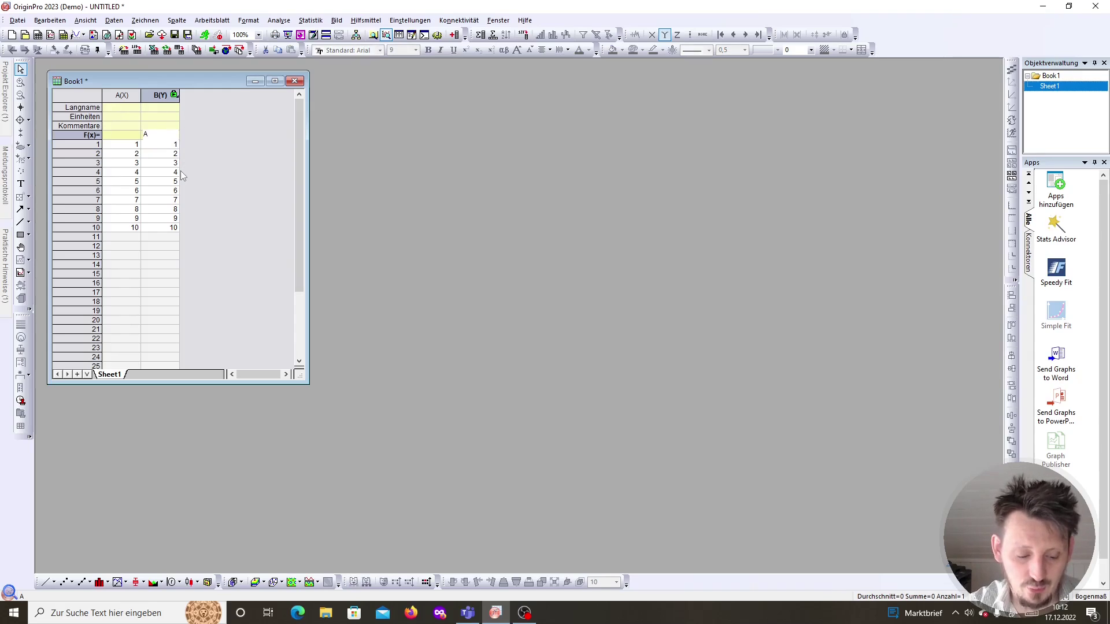
text(^2)
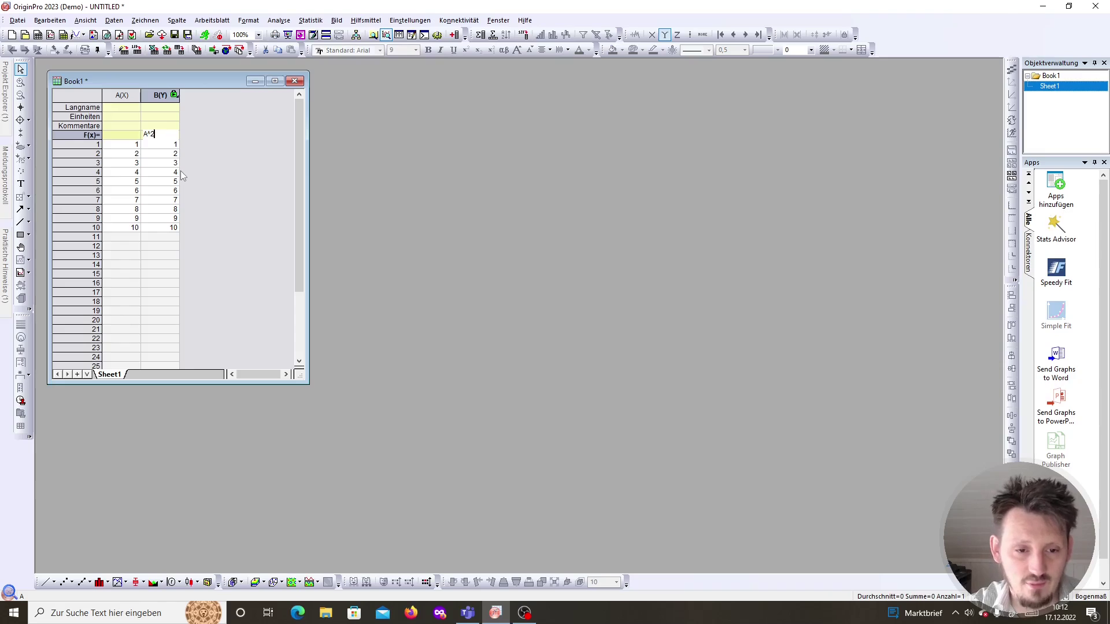
key(Return)
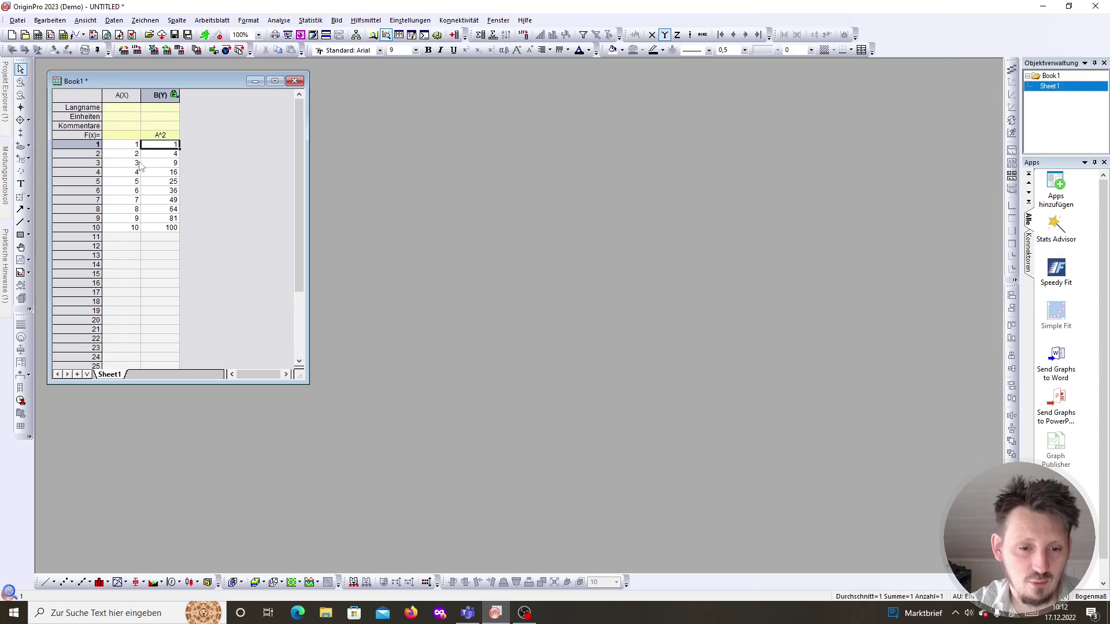
click(170, 137)
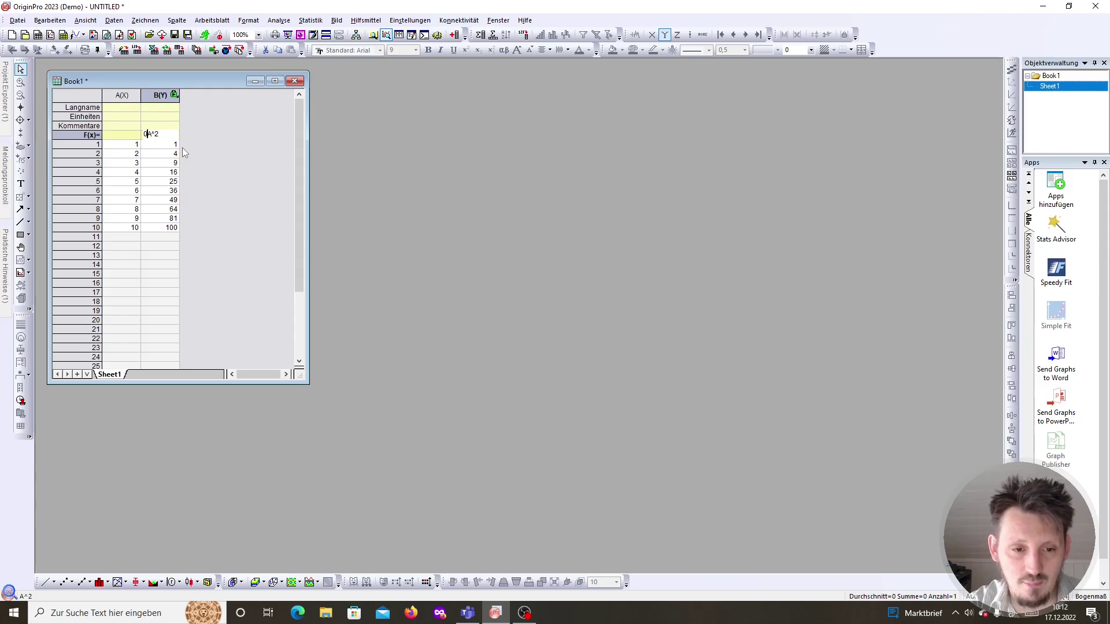
Enter a quadratic formula for column B and widen columns A and B.
text(.5*)
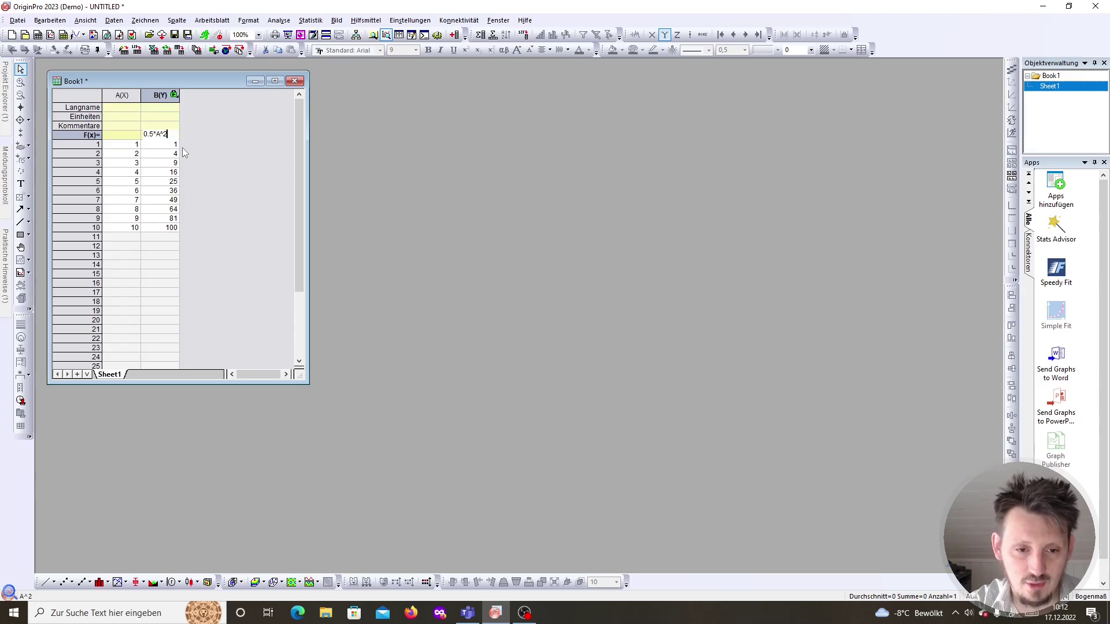
text(x)
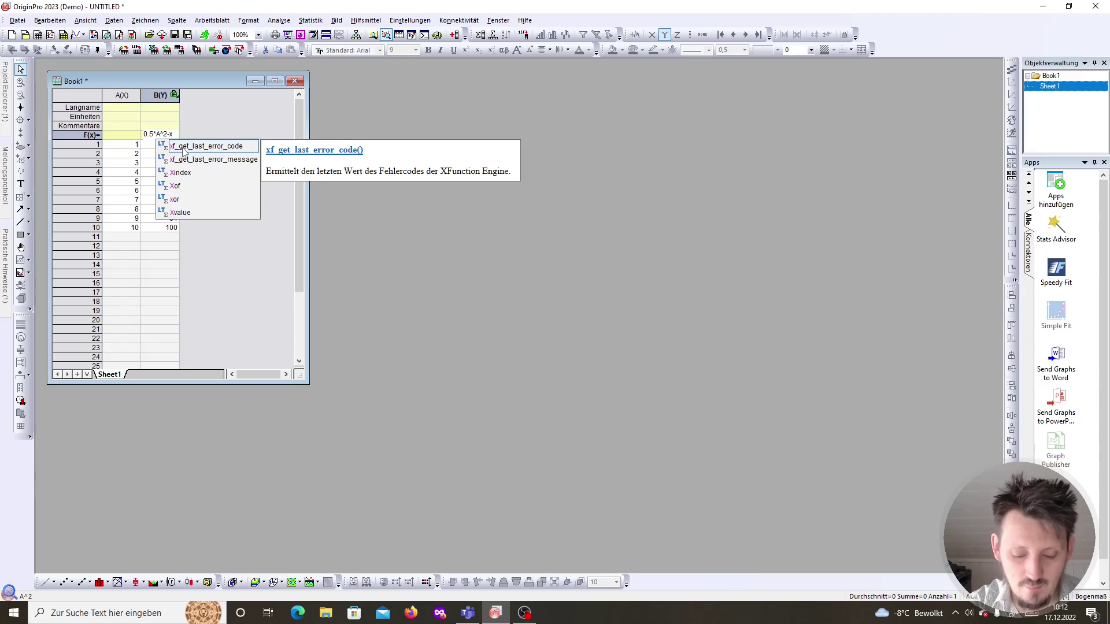
text(+1)
key(Return)
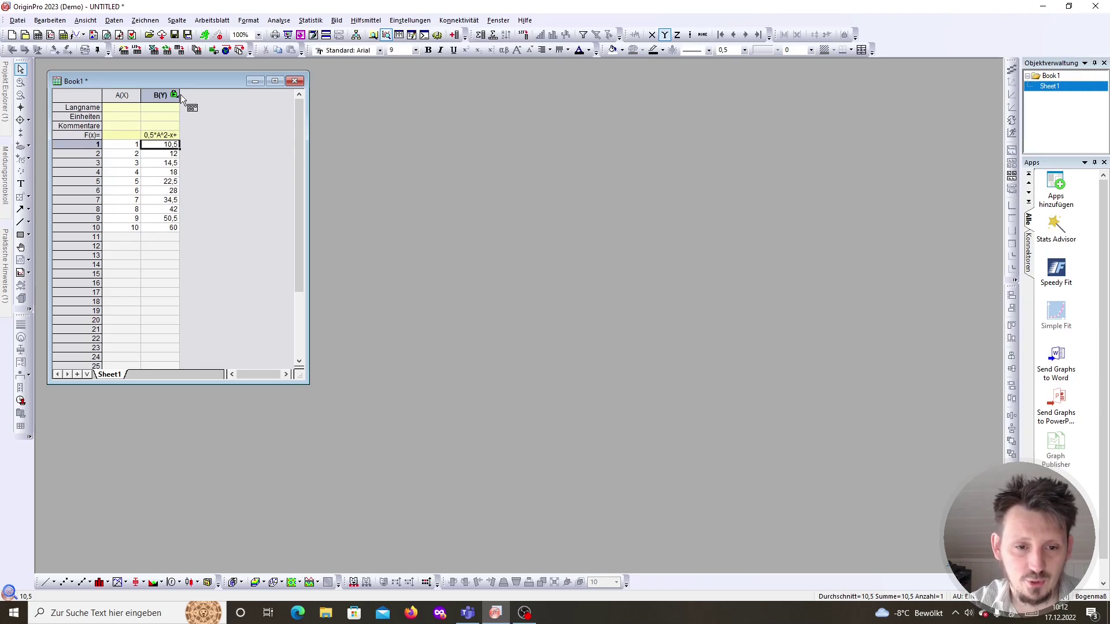
drag(181, 92, 214, 95)
mouse_move(141, 95)
mouse_down()
mouse_move(169, 94)
mouse_move(147, 94)
mouse_up()
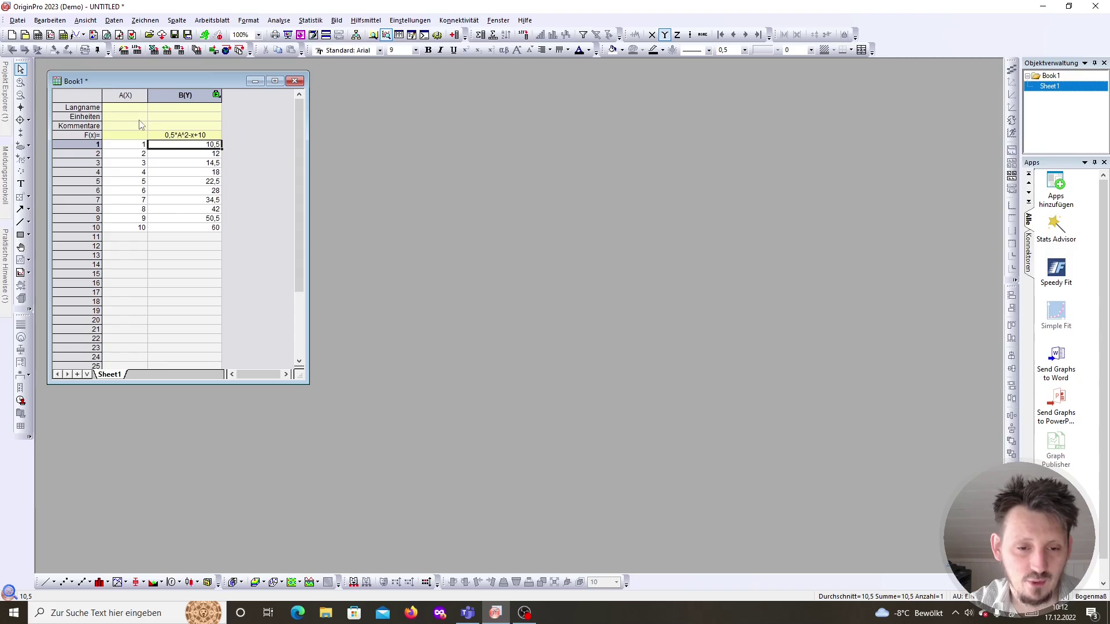
Correct column B's formula to 0.5*A^2-A+10, replacing the stray x with A.
double_click(184, 134)
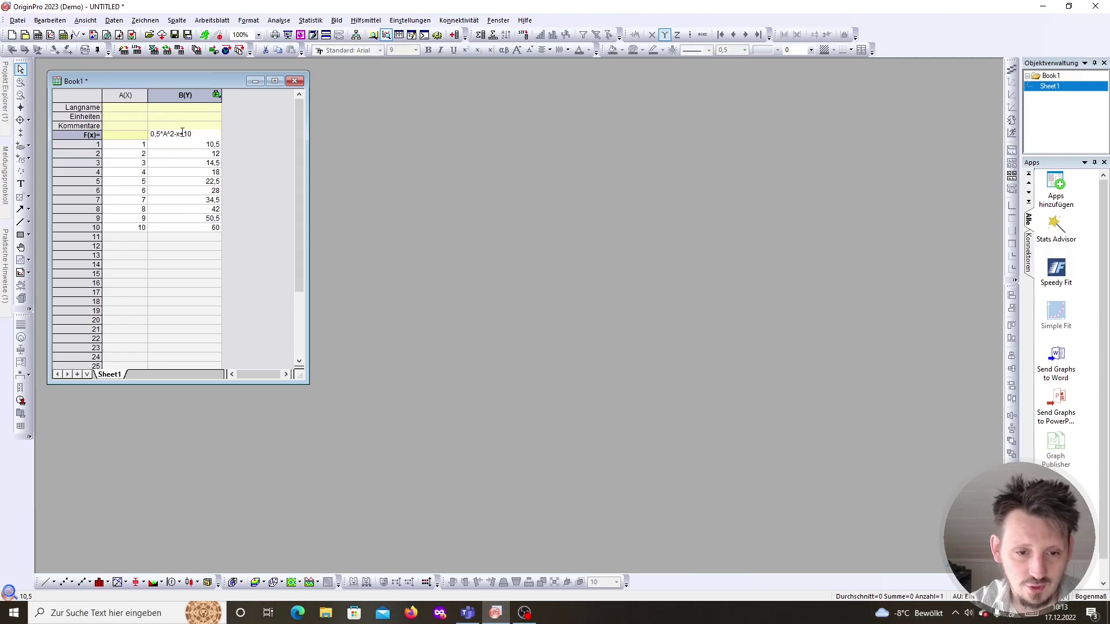
key(BackSpace)
text(A)
key(Return)
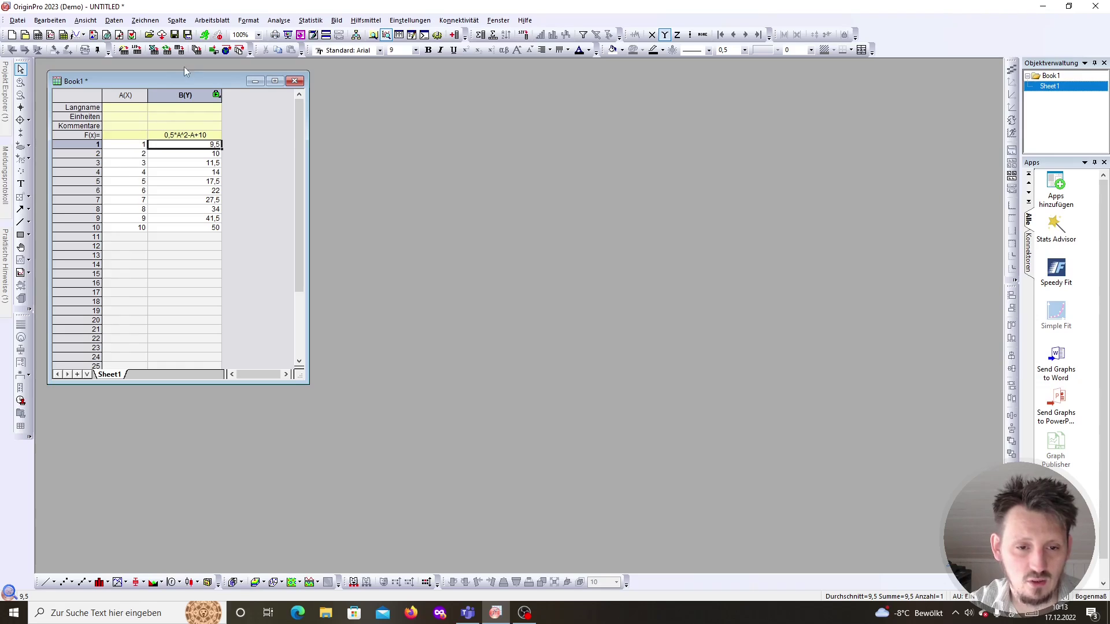
Plot columns A and B as a scatter graph (Punktdiagramm), then move and enlarge Graph1.
drag(130, 95, 185, 95)
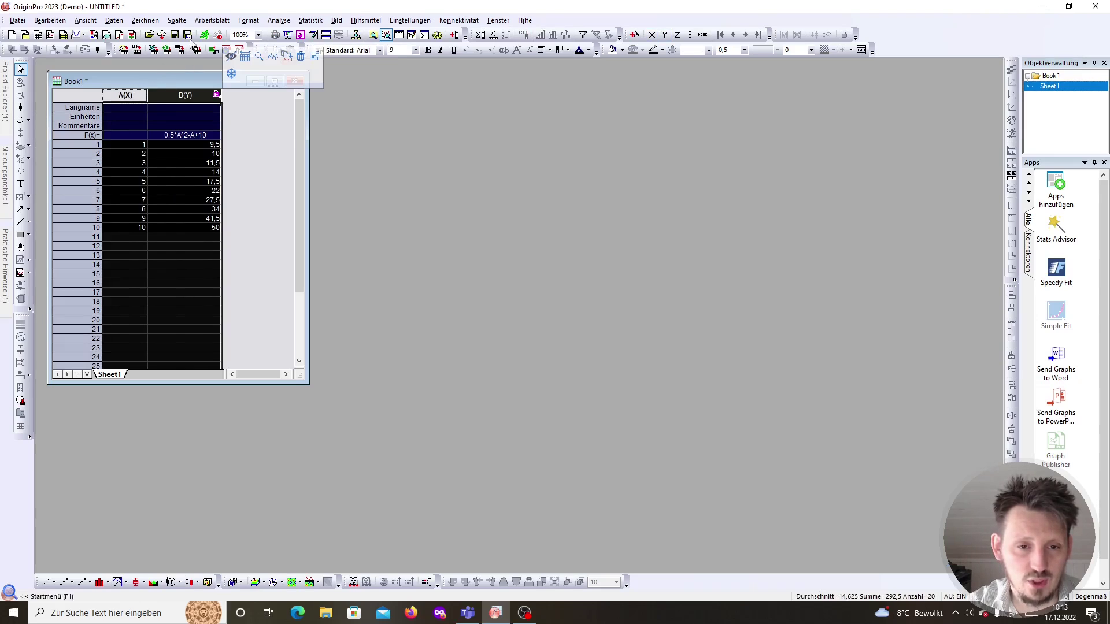
click(158, 21)
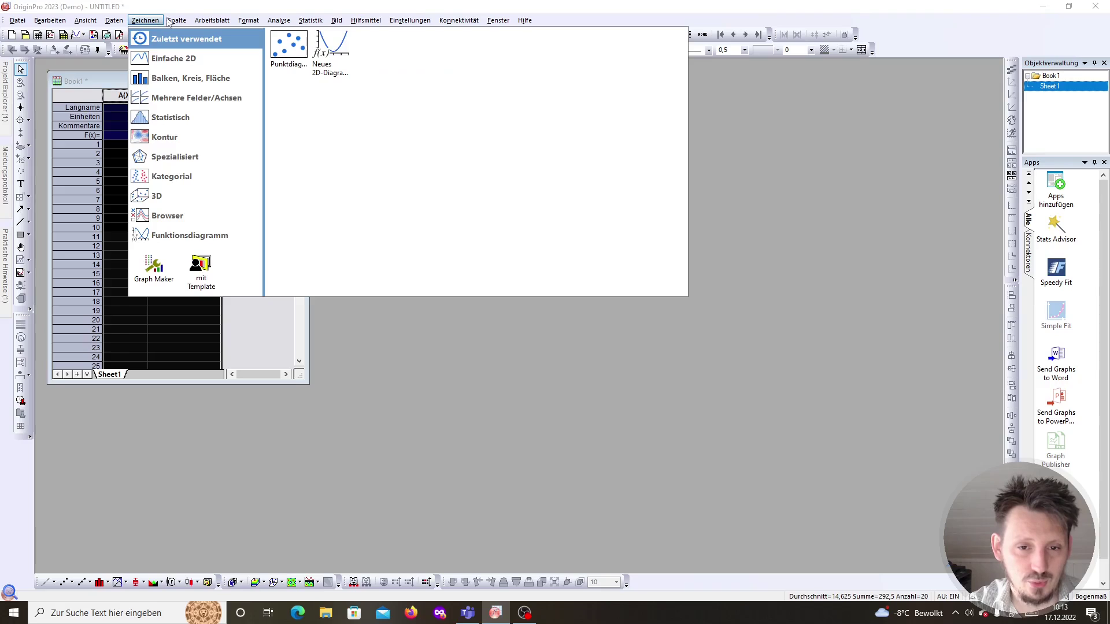
click(290, 46)
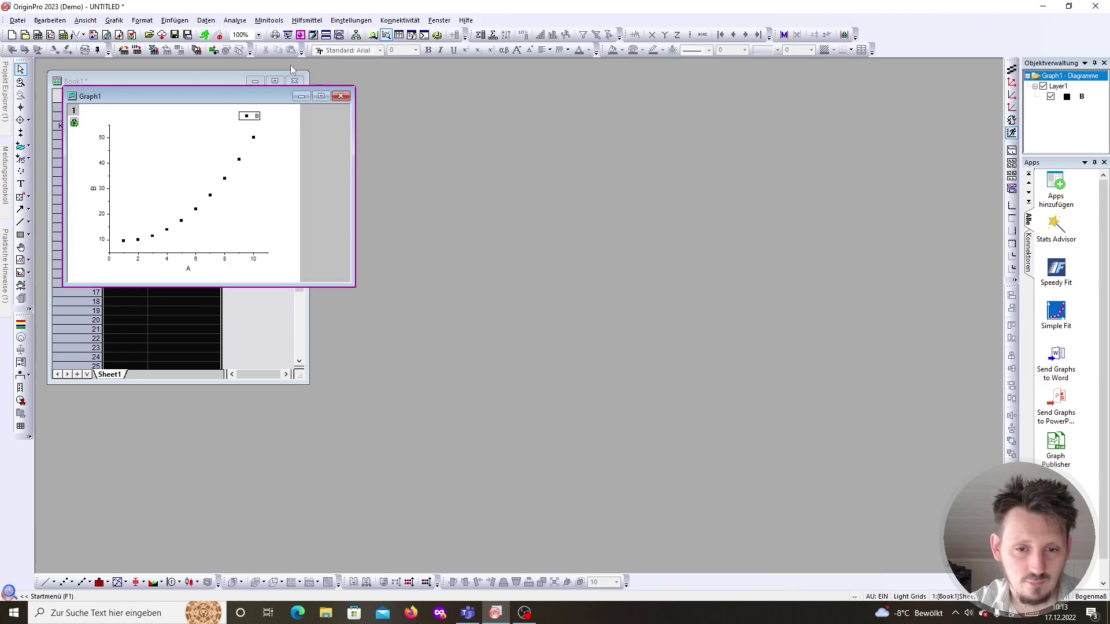
drag(233, 93, 546, 128)
drag(669, 319, 965, 551)
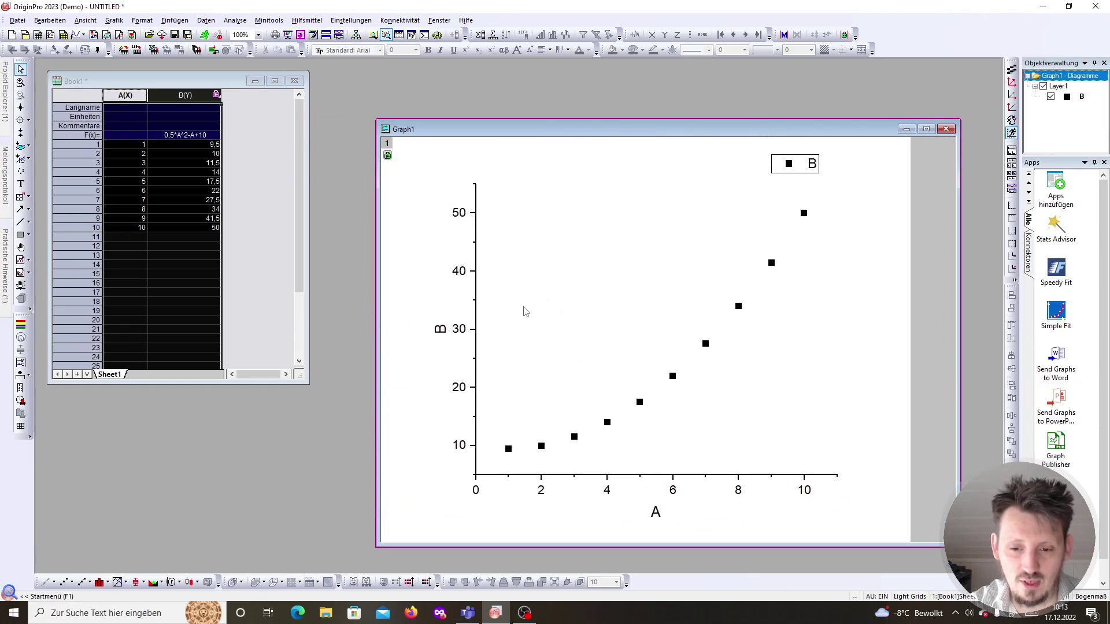
click(141, 149)
click(141, 149)
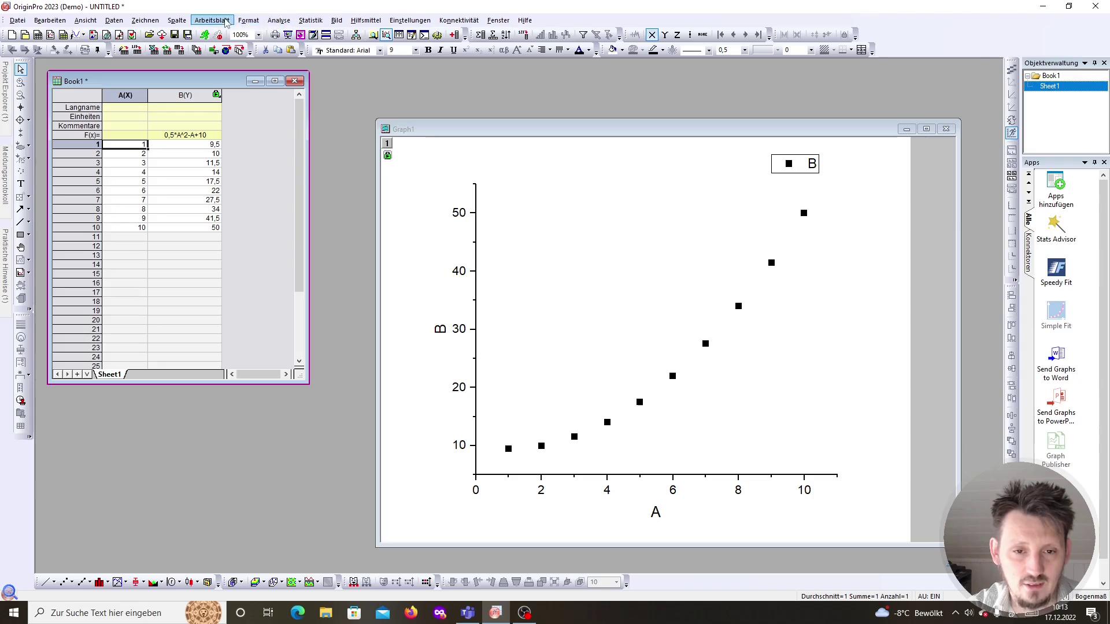
Open the NLFit dialog via Analyse > Anpassen > Nichtlinearer Fit > Dialog öffnen.
click(279, 21)
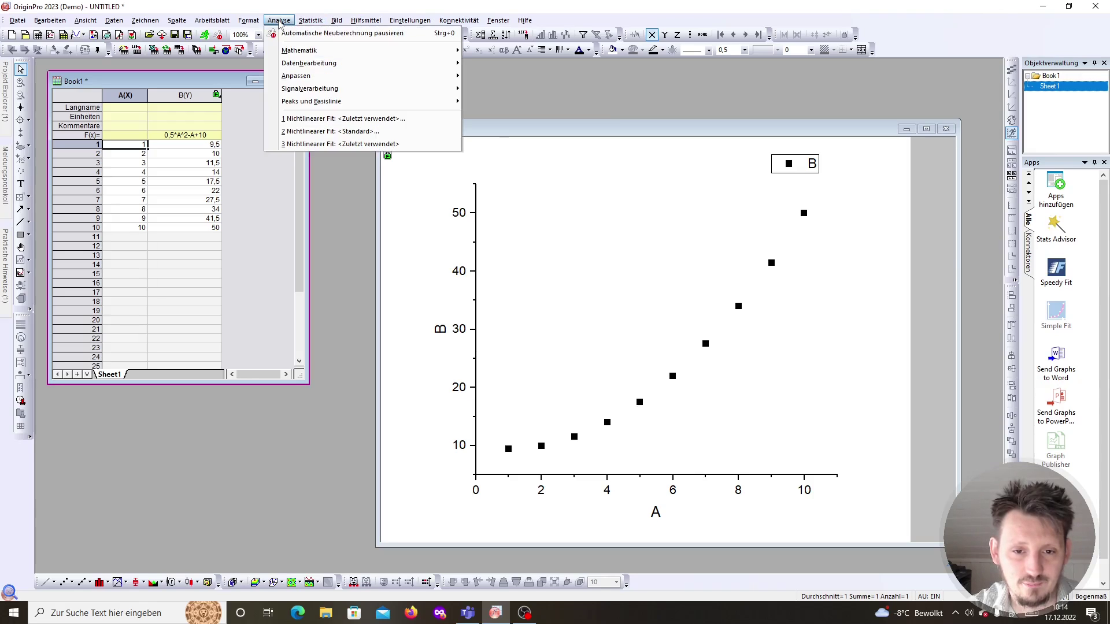
mouse_move(297, 53)
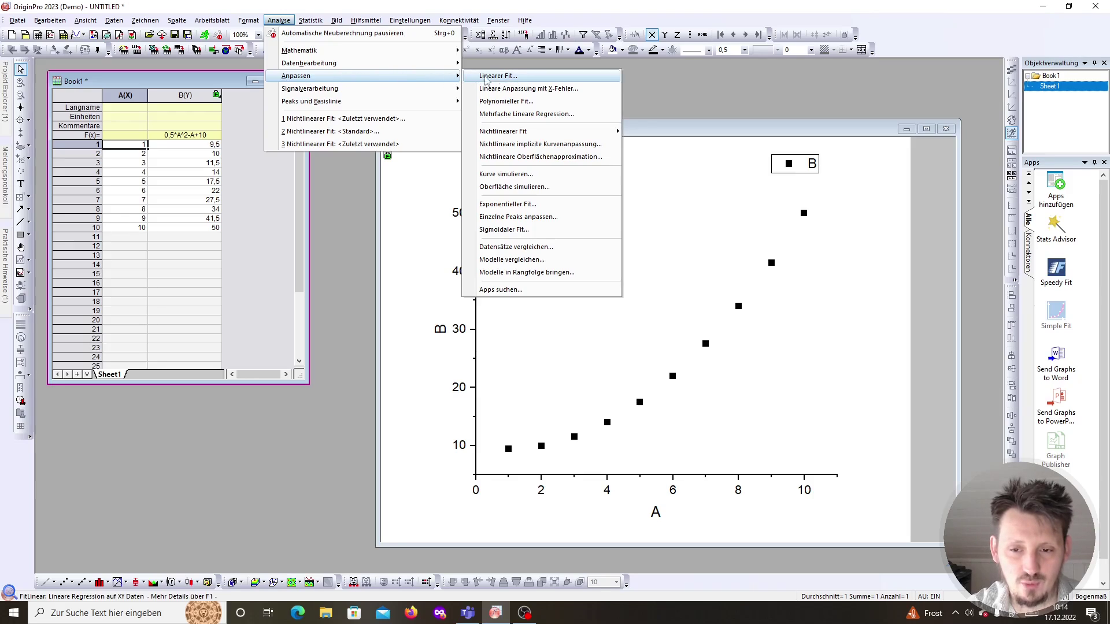
mouse_move(529, 136)
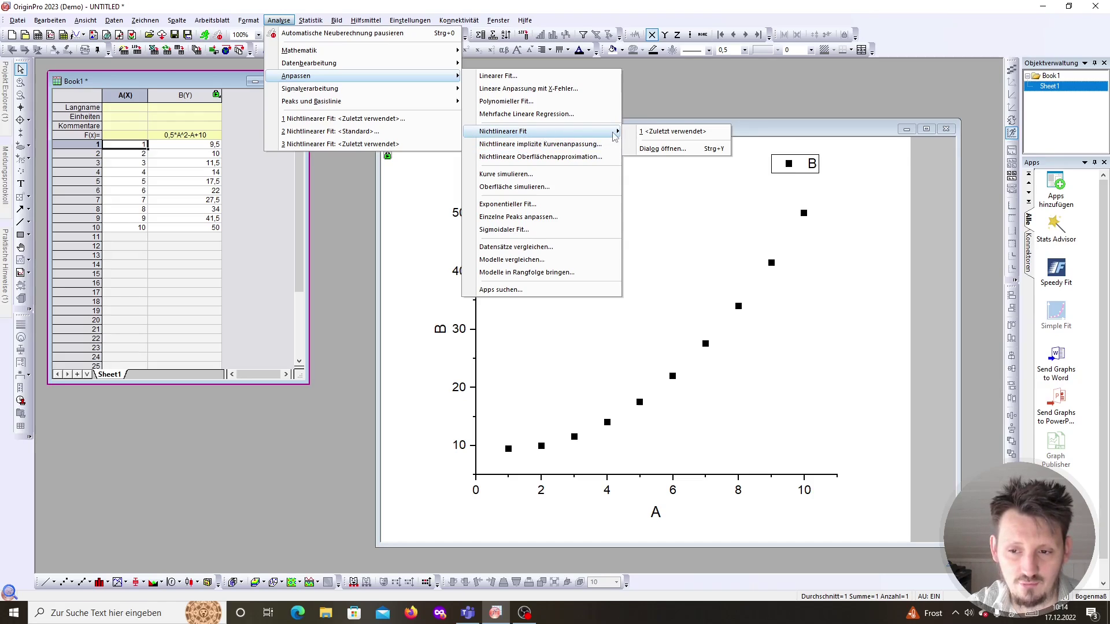
click(663, 150)
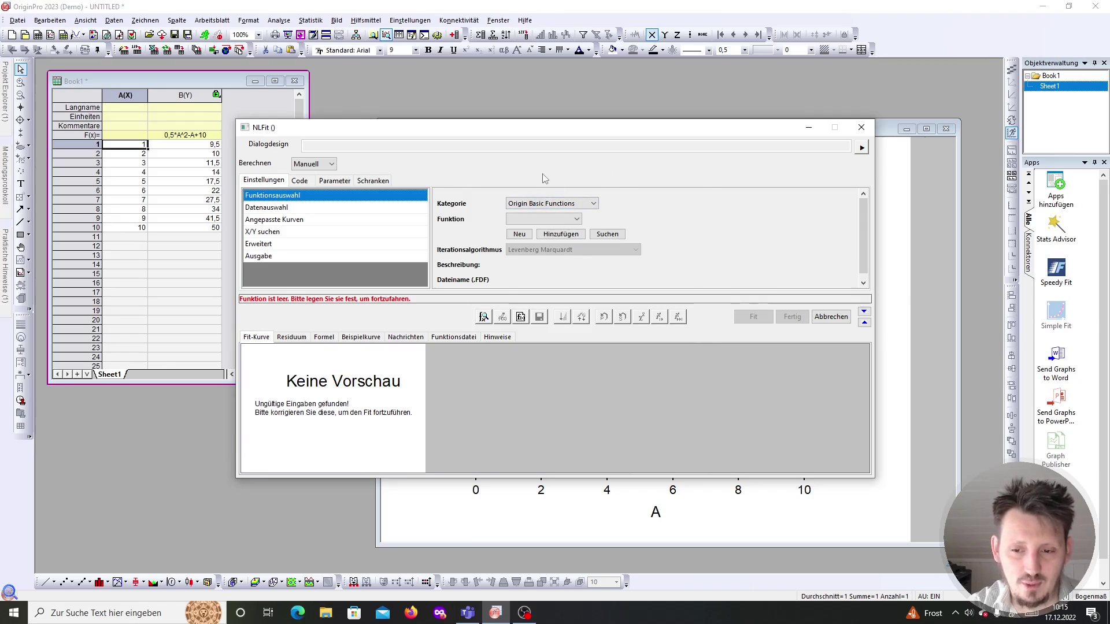
Try the Spectroscopy category, then set NLFit's category to User Defined and view its functions.
click(541, 205)
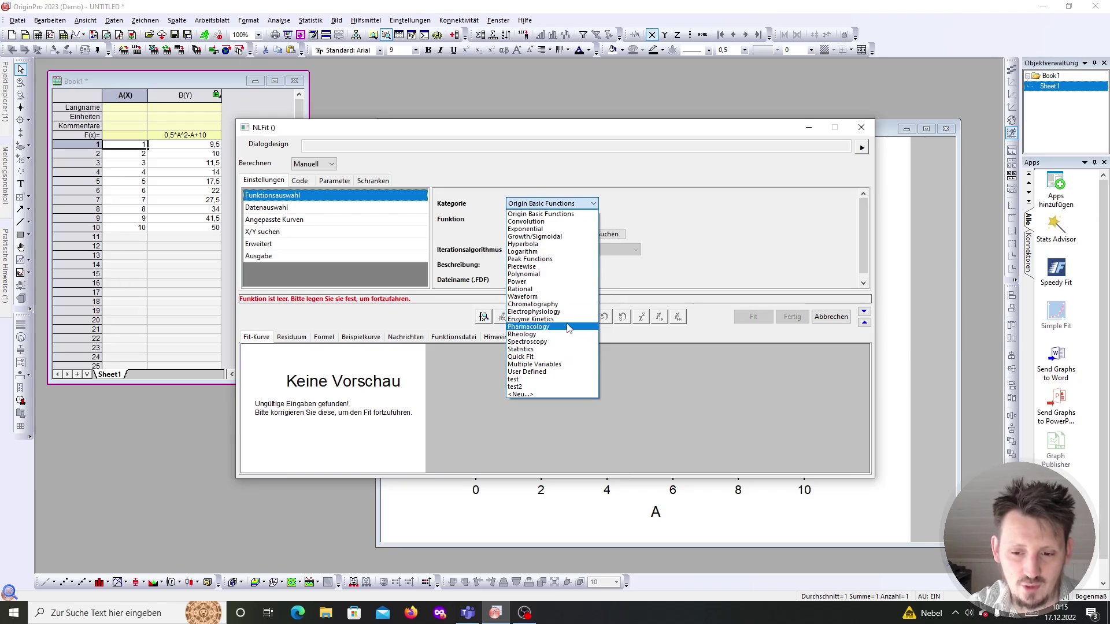
click(549, 342)
click(552, 219)
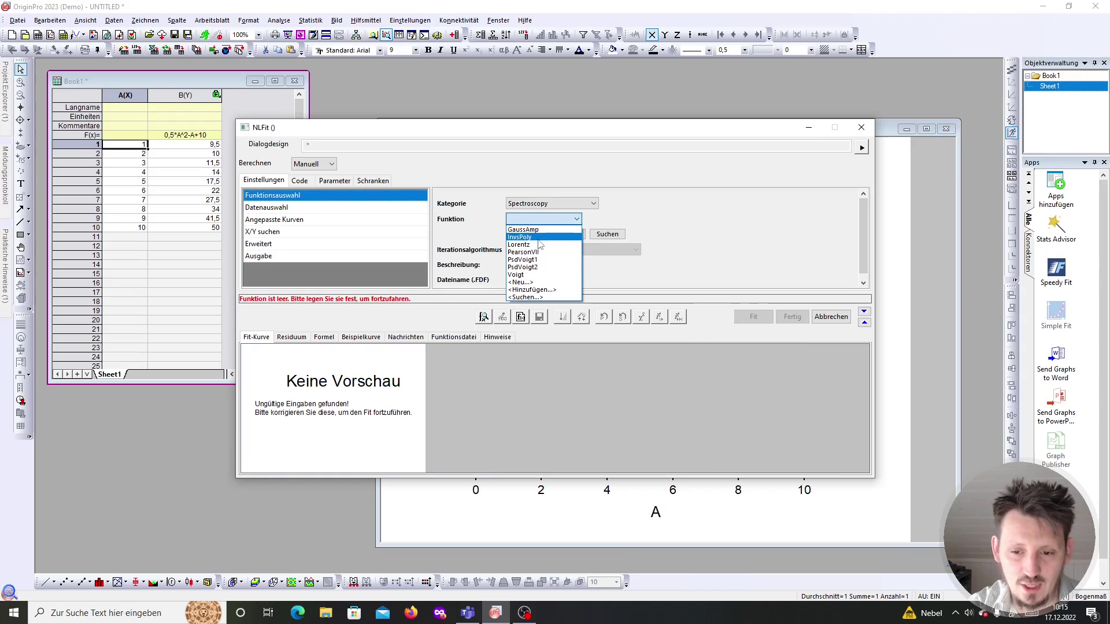
click(549, 203)
click(549, 204)
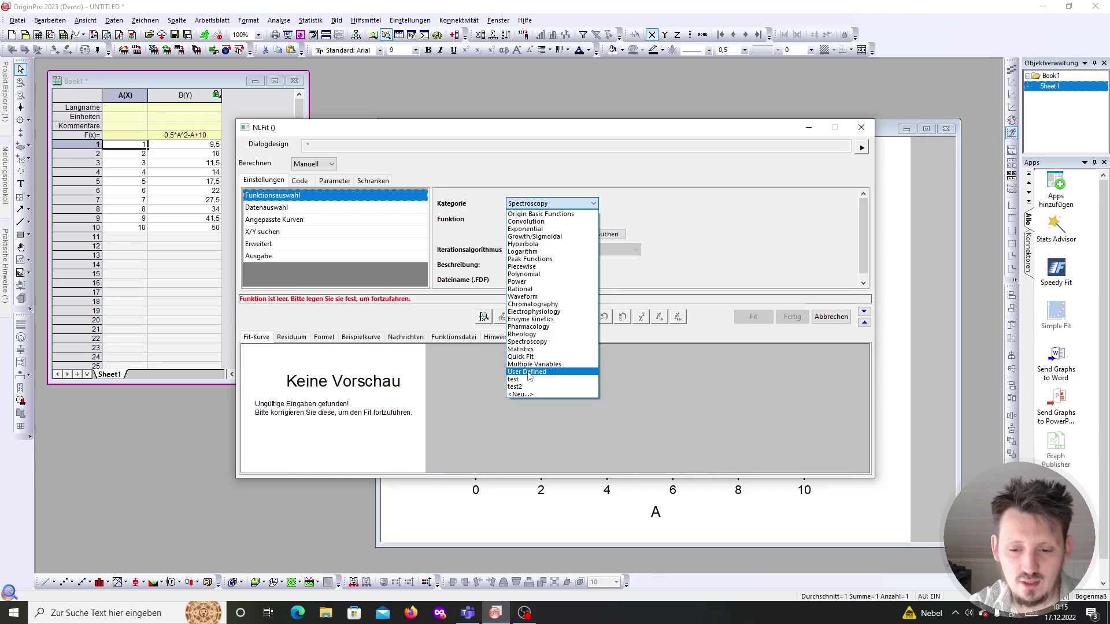
click(527, 373)
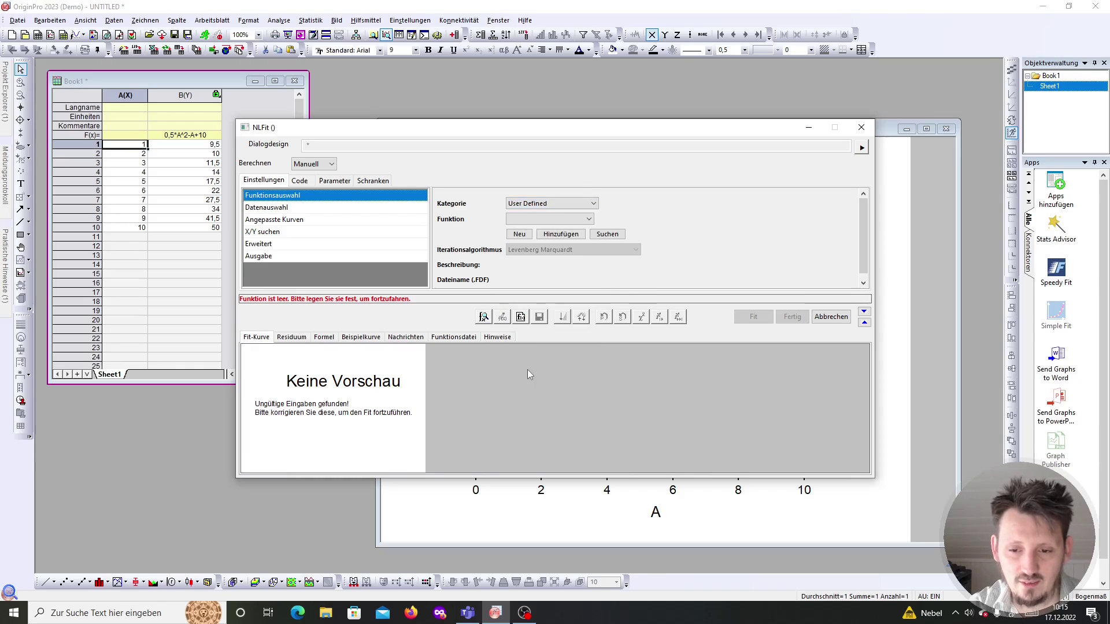
click(541, 219)
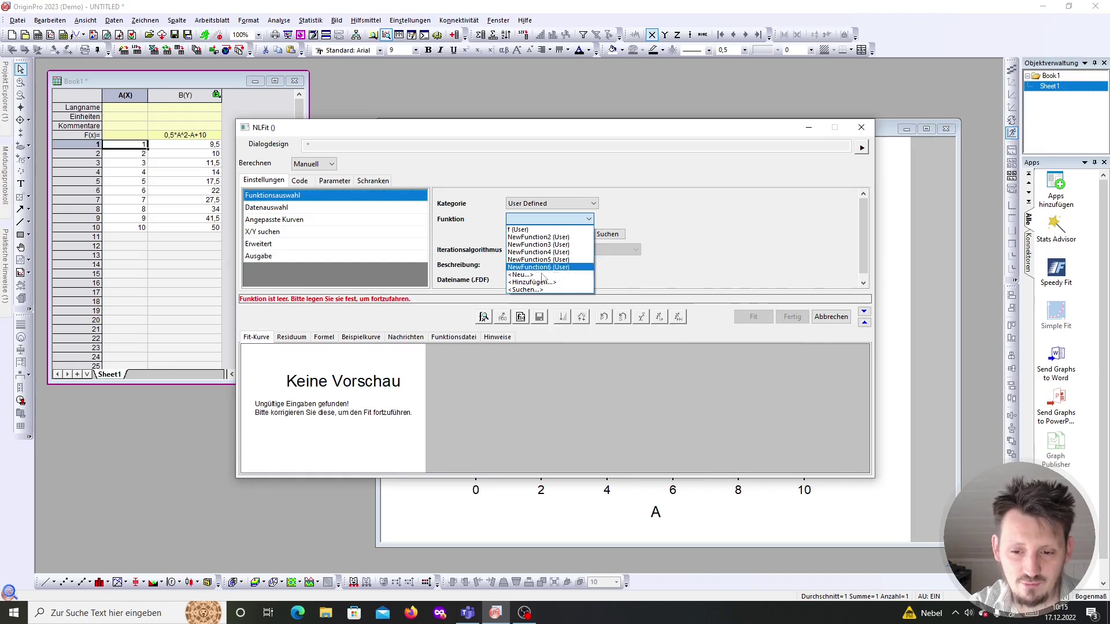
click(612, 218)
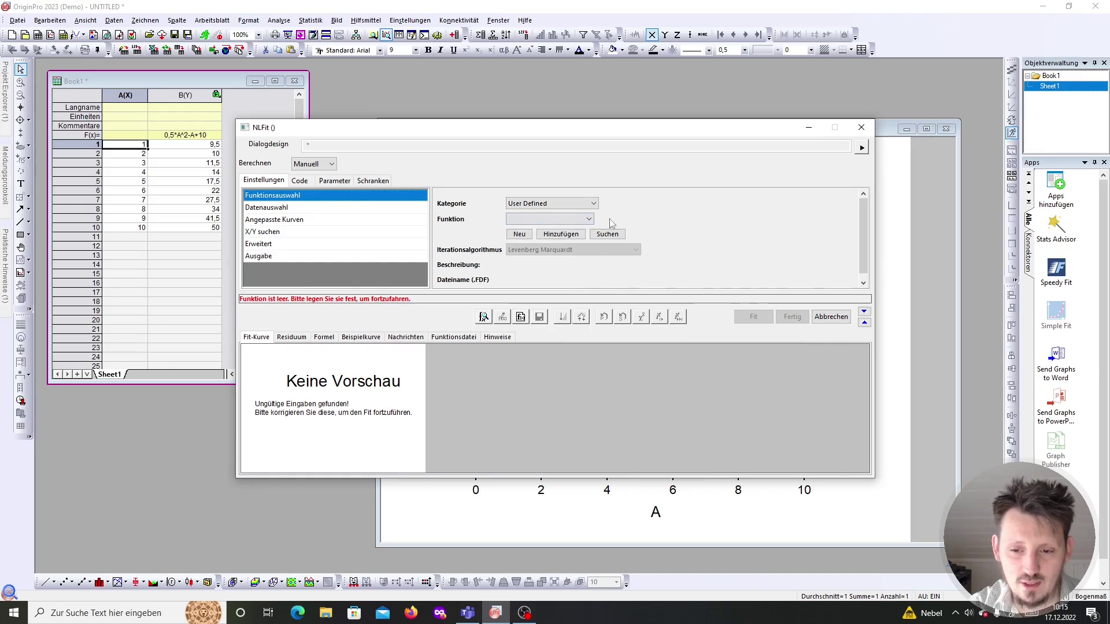
Create a new explicit LabTalk fit function named 'fit' and advance to its variables step.
click(520, 237)
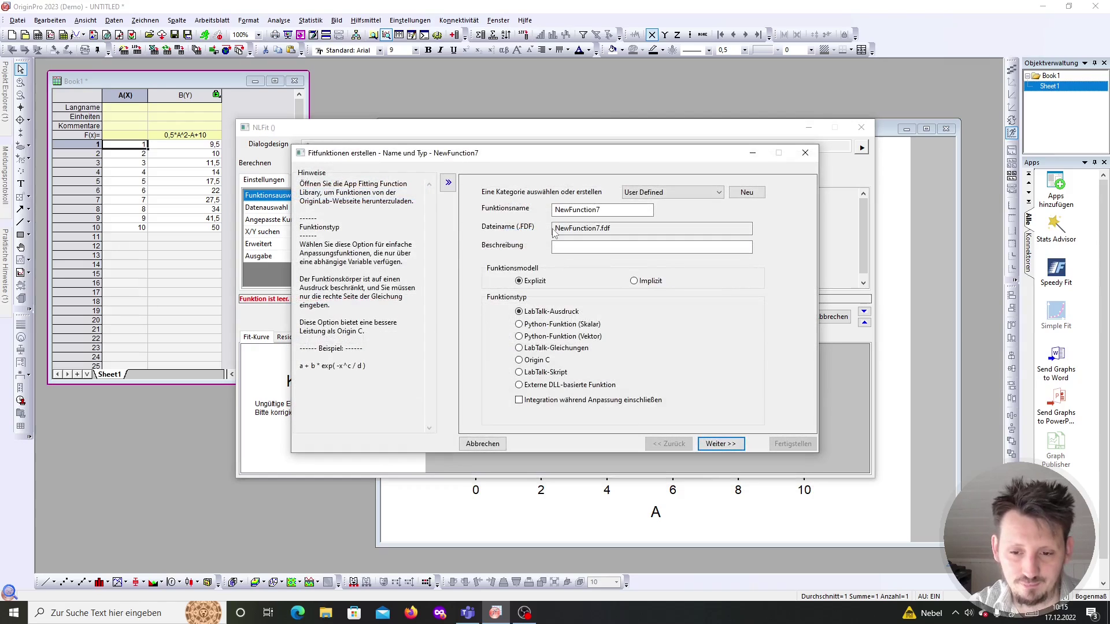
click(609, 213)
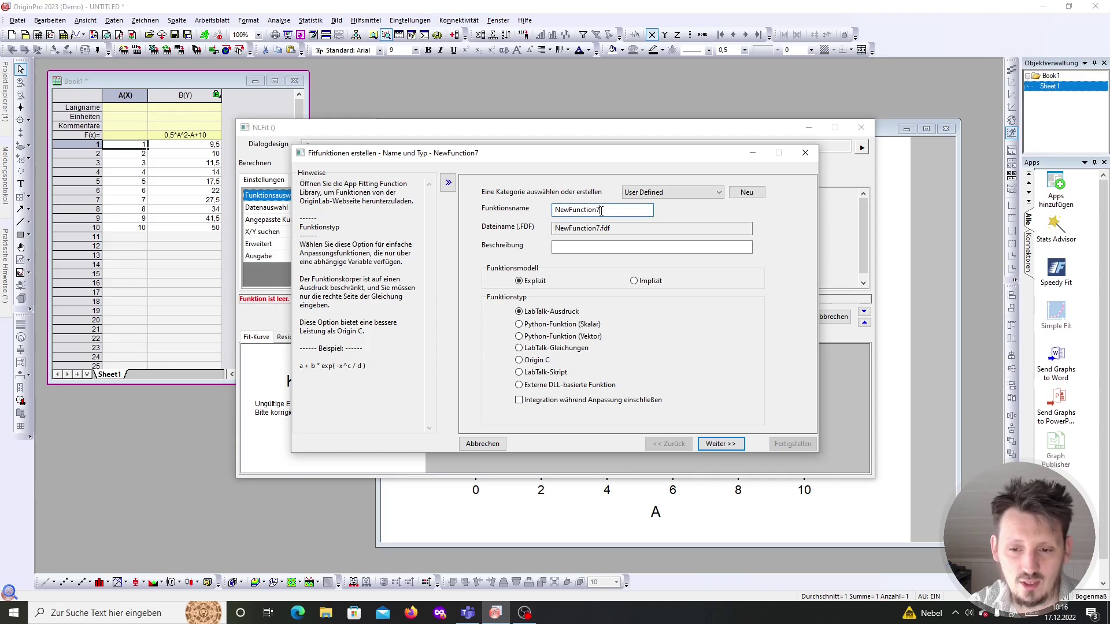
drag(601, 211, 501, 211)
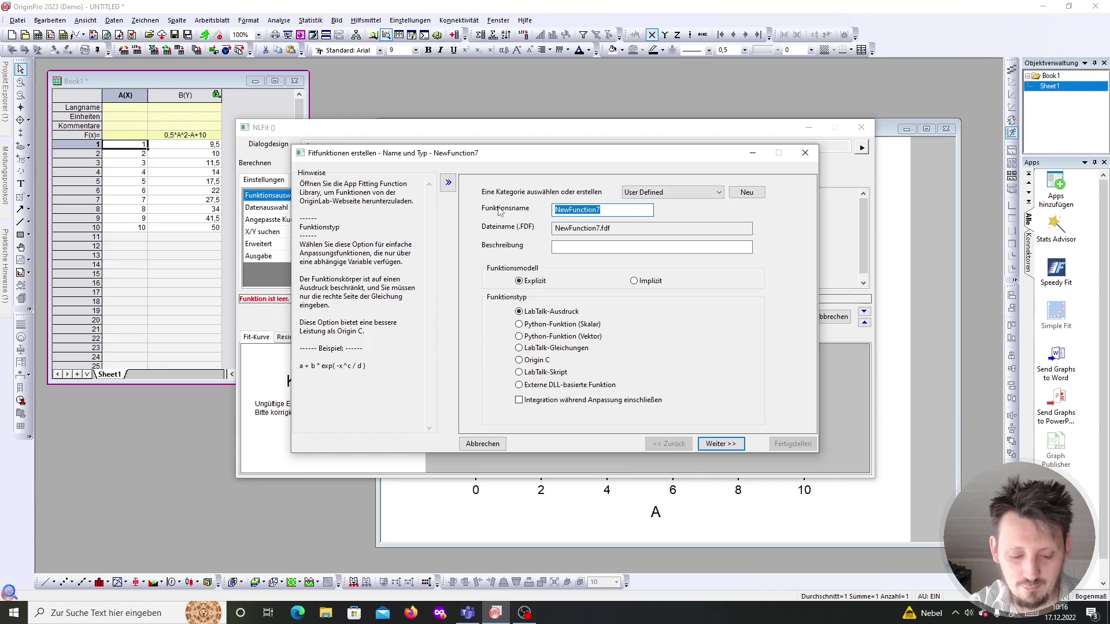
text(fgi)
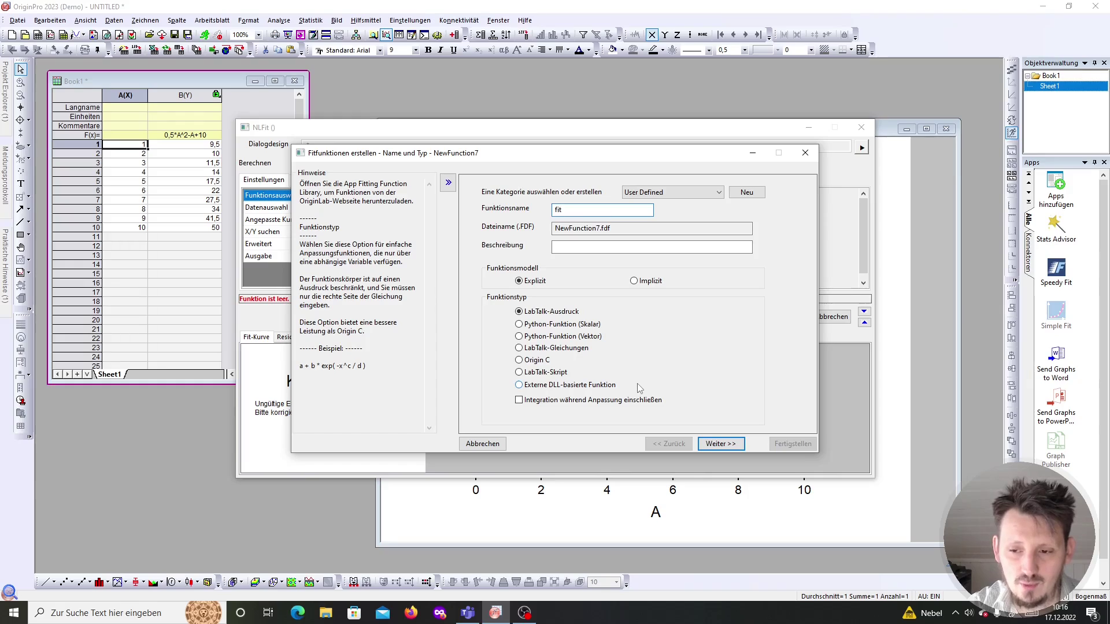
click(646, 285)
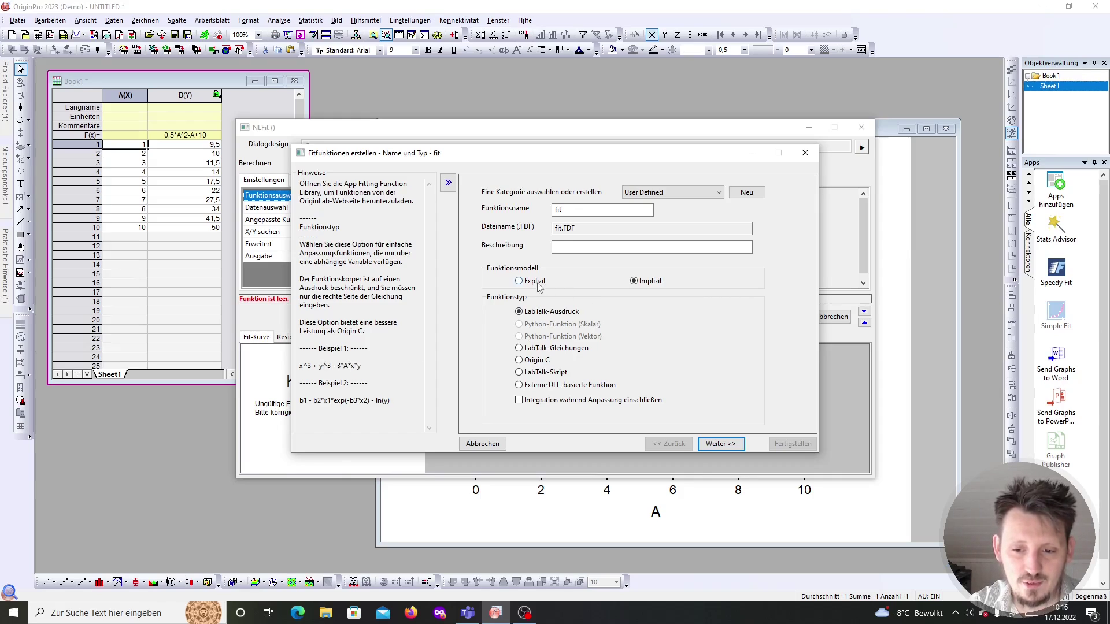
click(537, 283)
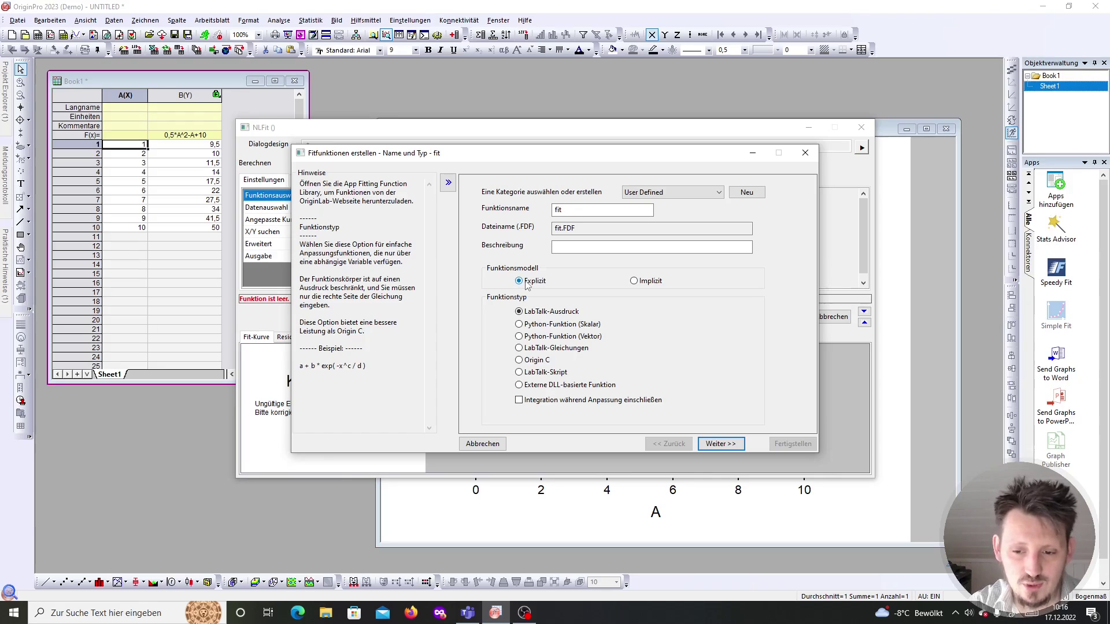
click(721, 443)
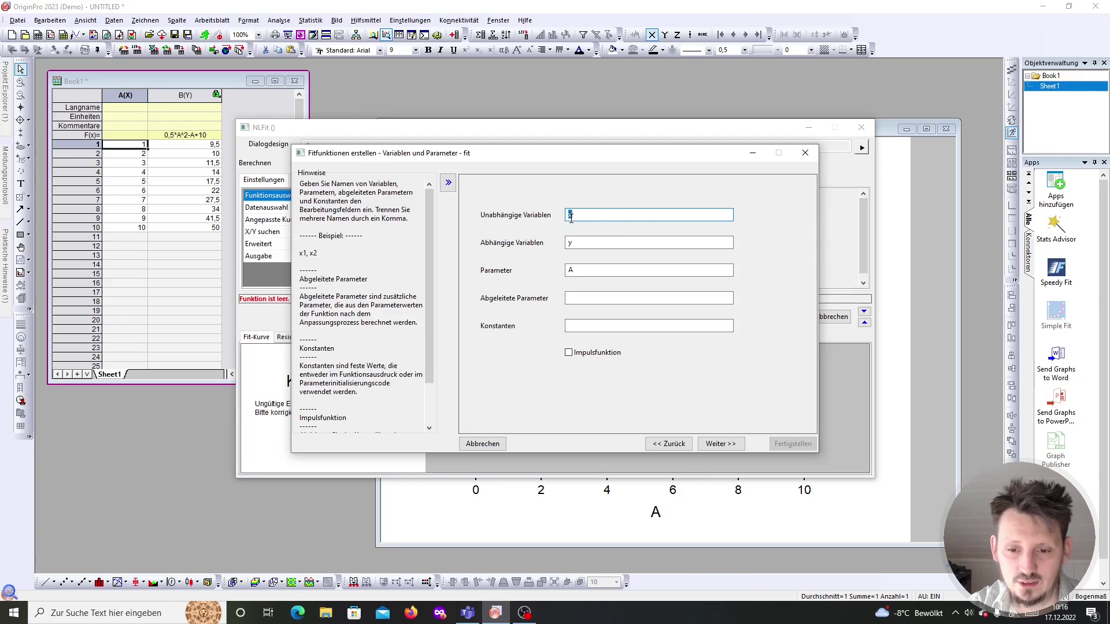
Define parameters A, B and C with x and y variables, leaving derived parameters and constants empty.
click(592, 241)
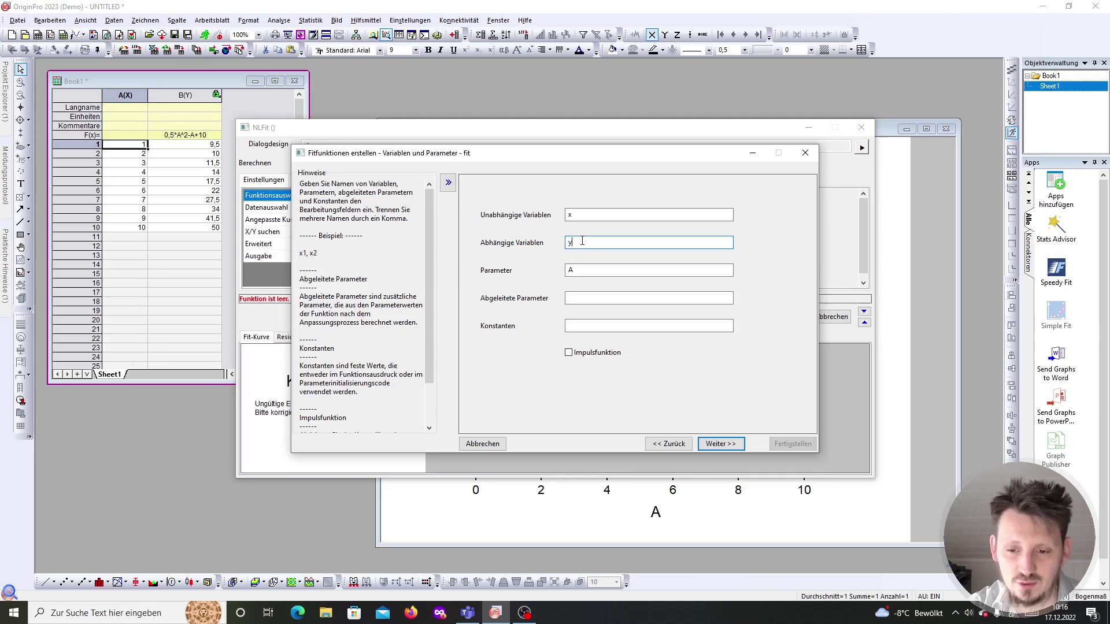
click(583, 271)
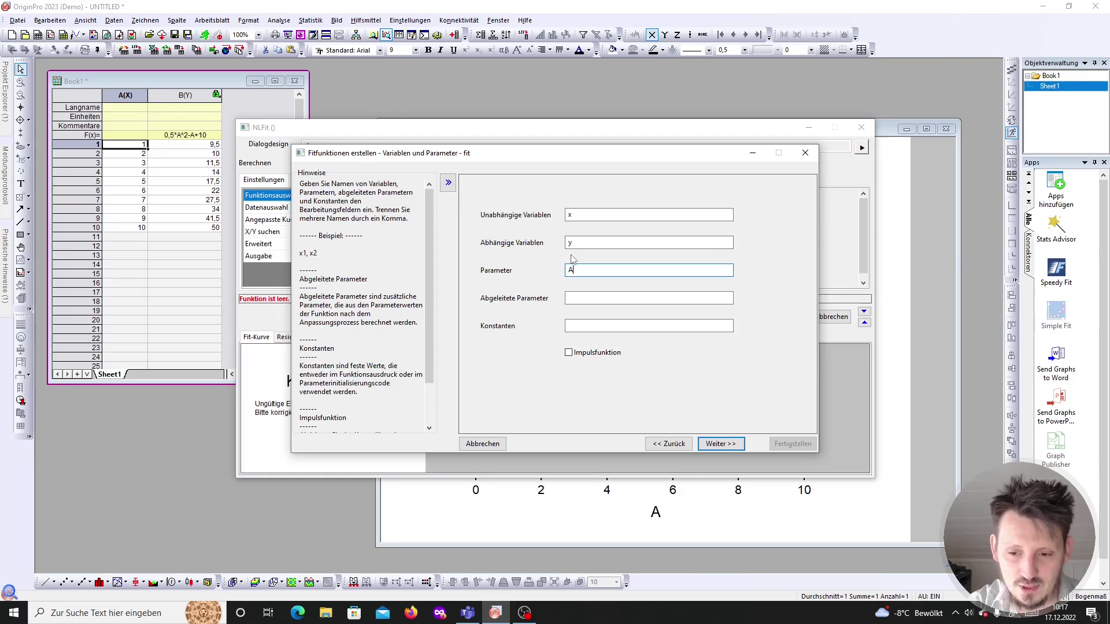
text(,B,C)
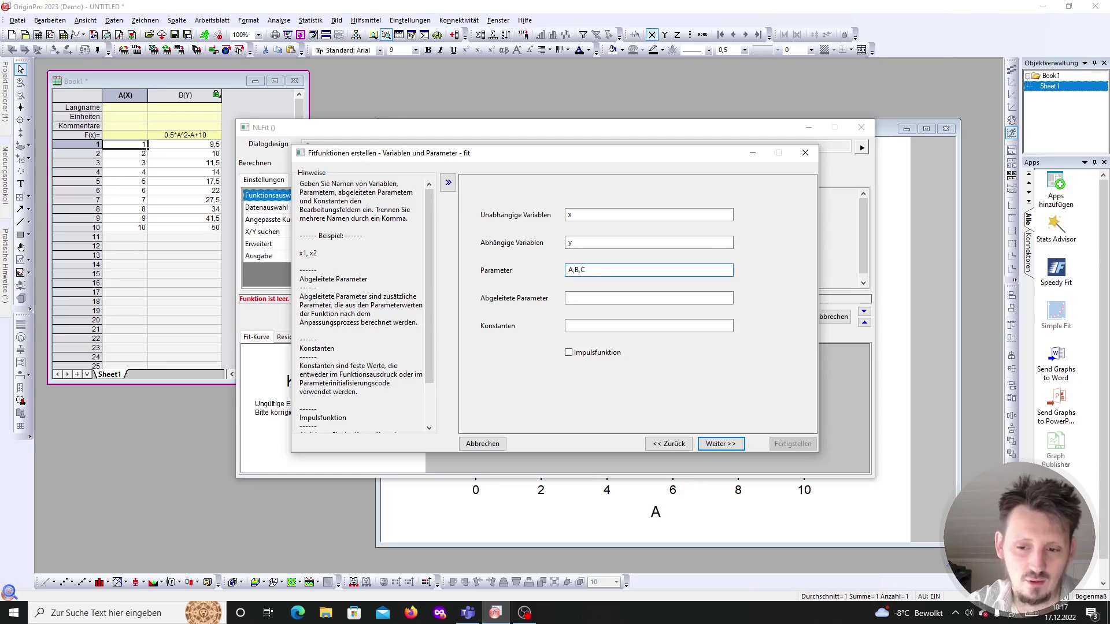
click(642, 302)
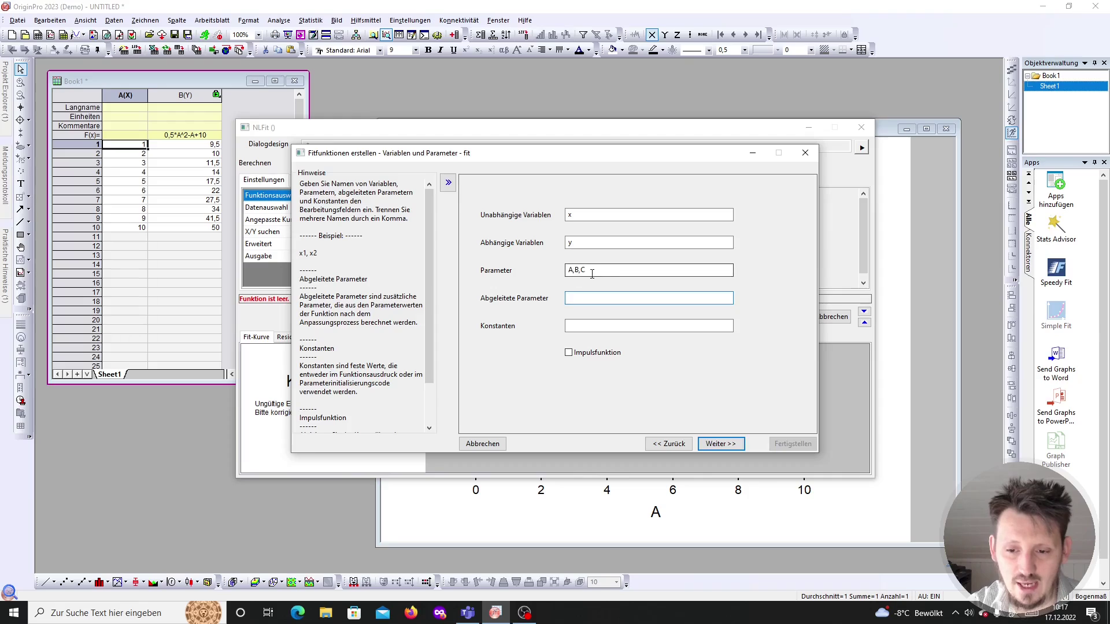
click(575, 327)
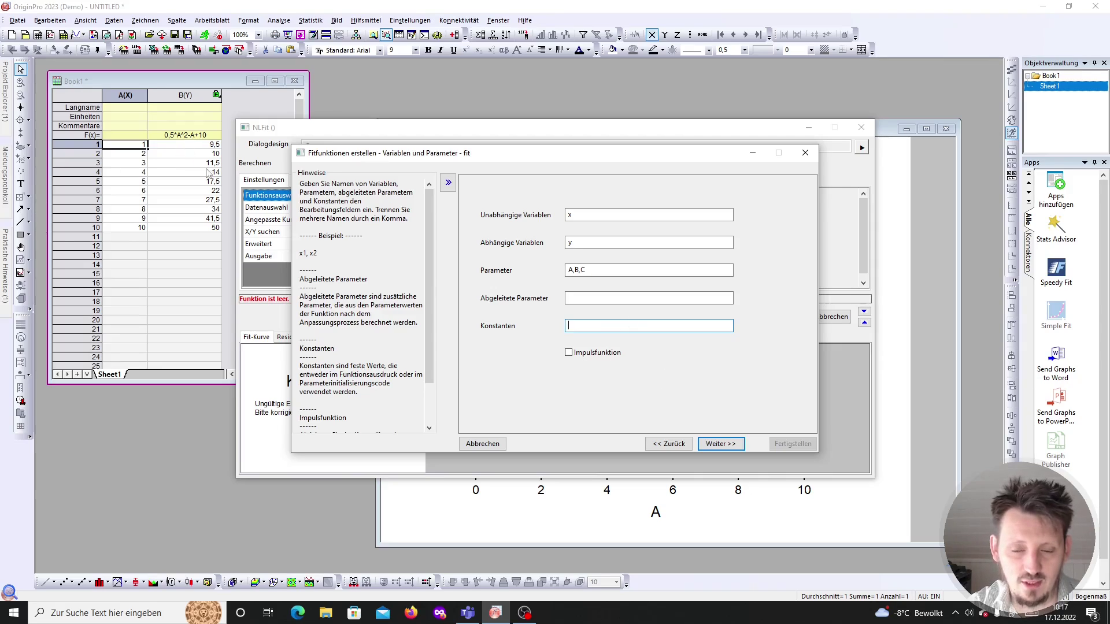
click(710, 435)
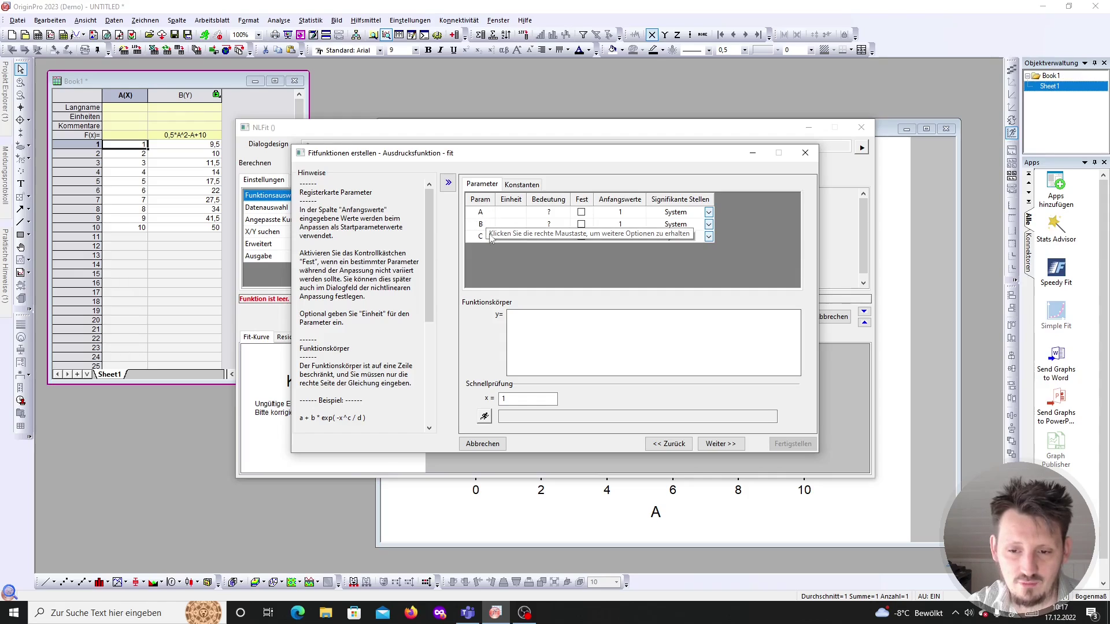
Give parameter B an initial value of -1, keeping A and C at 1.
click(559, 215)
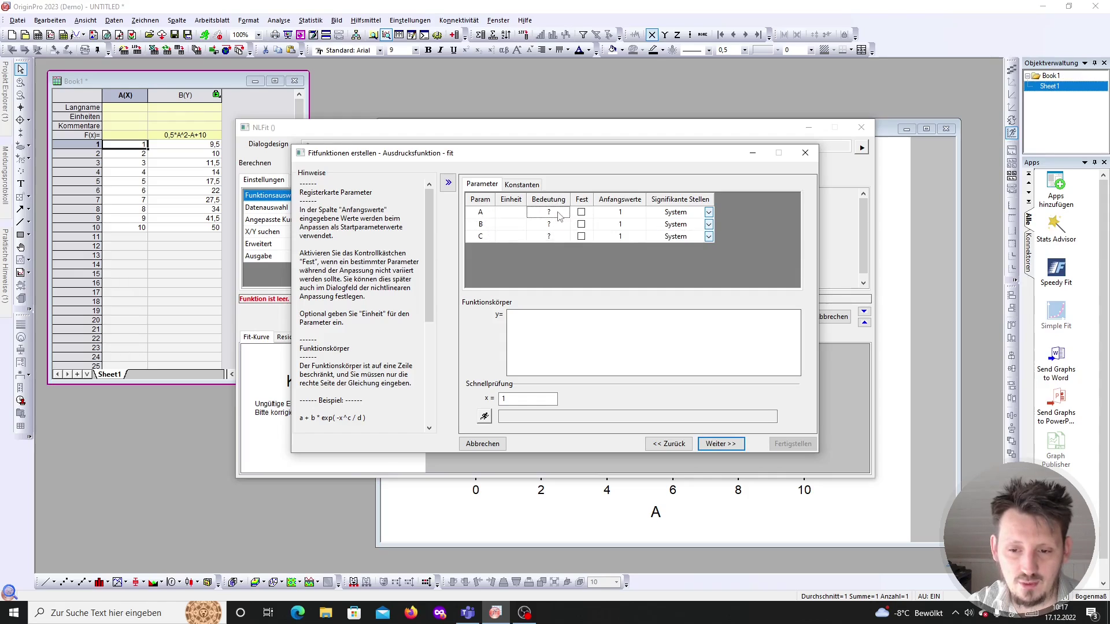
click(559, 216)
key(Escape)
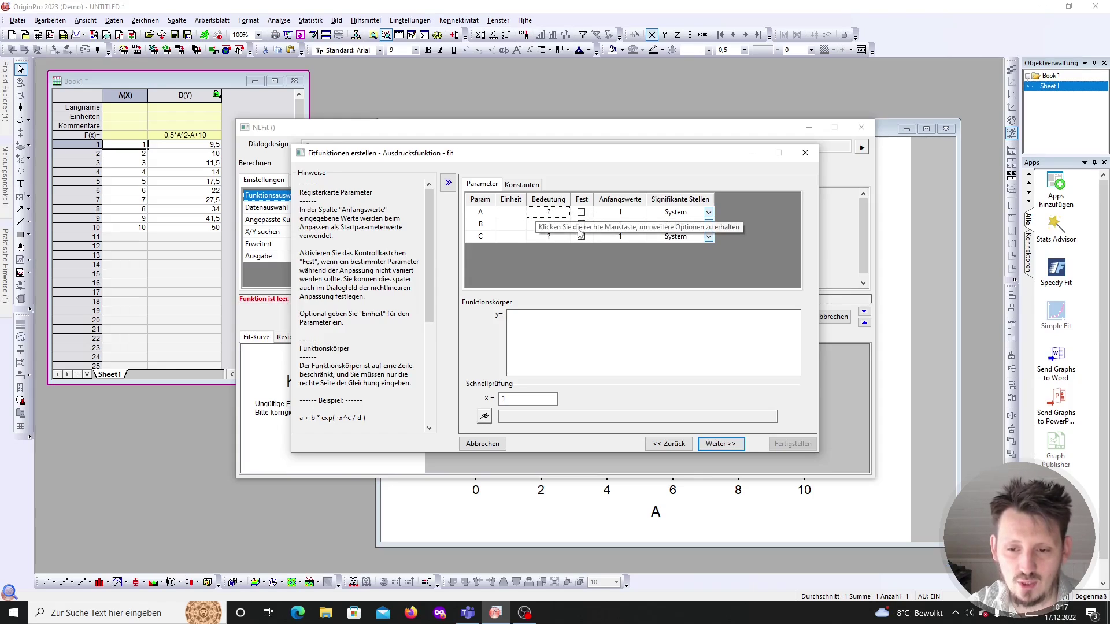
click(627, 214)
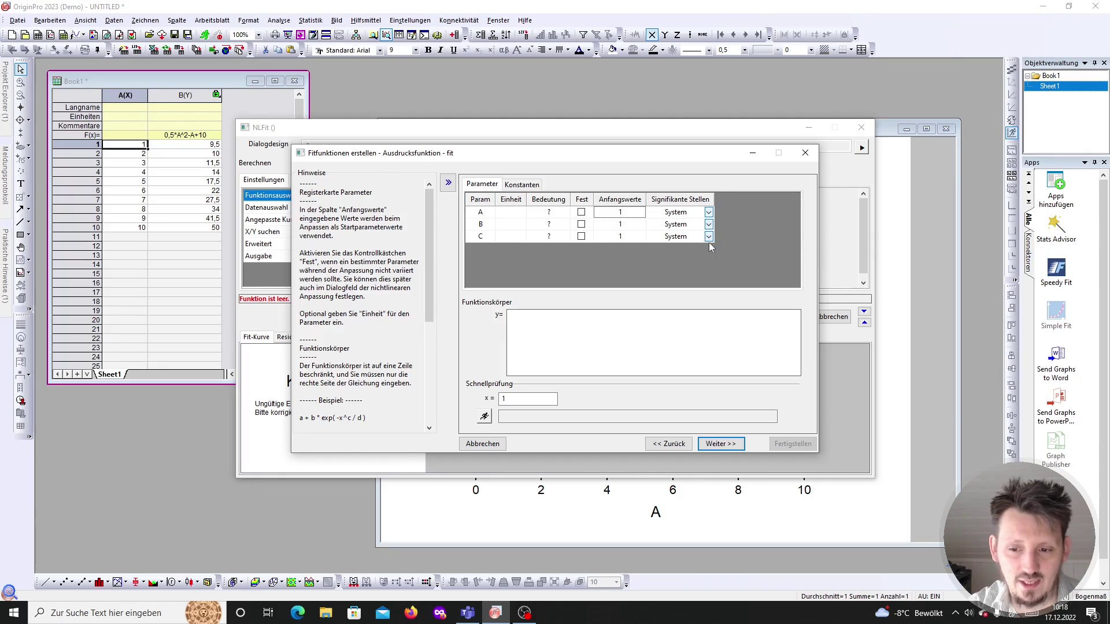
click(630, 225)
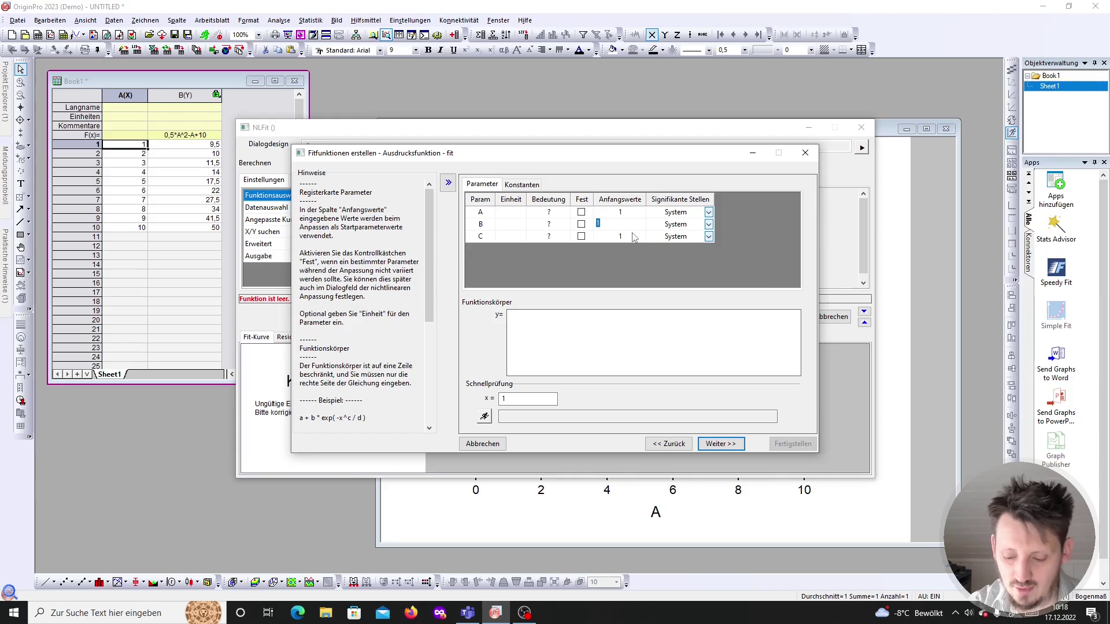
text(-1)
key(Return)
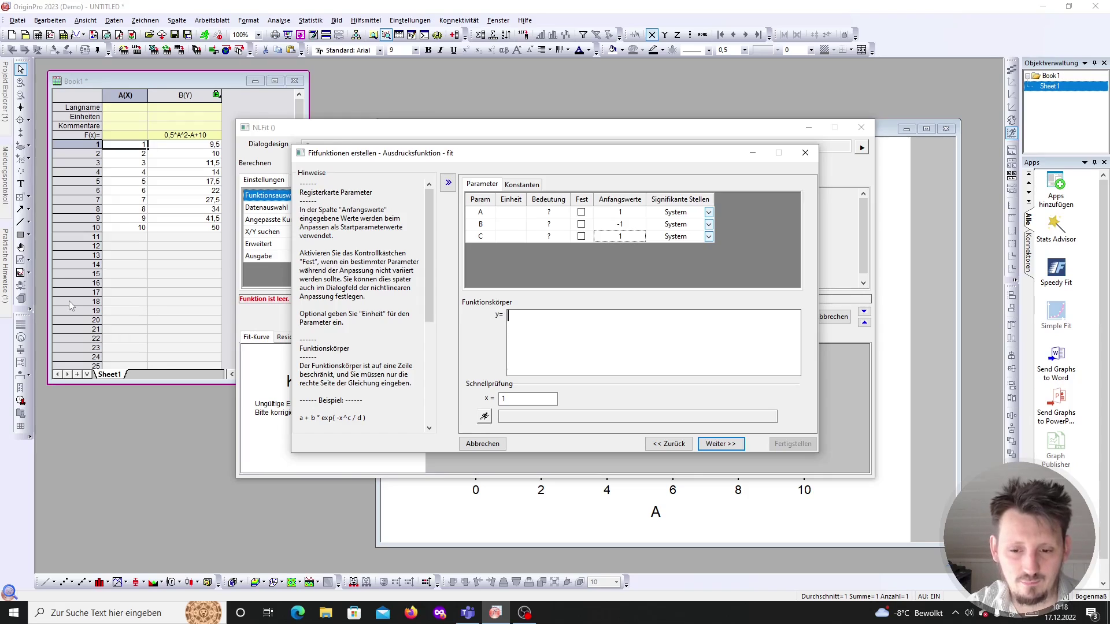
Enter the function body A*x^2+B*x+C and continue to parameter initialization.
text(A)
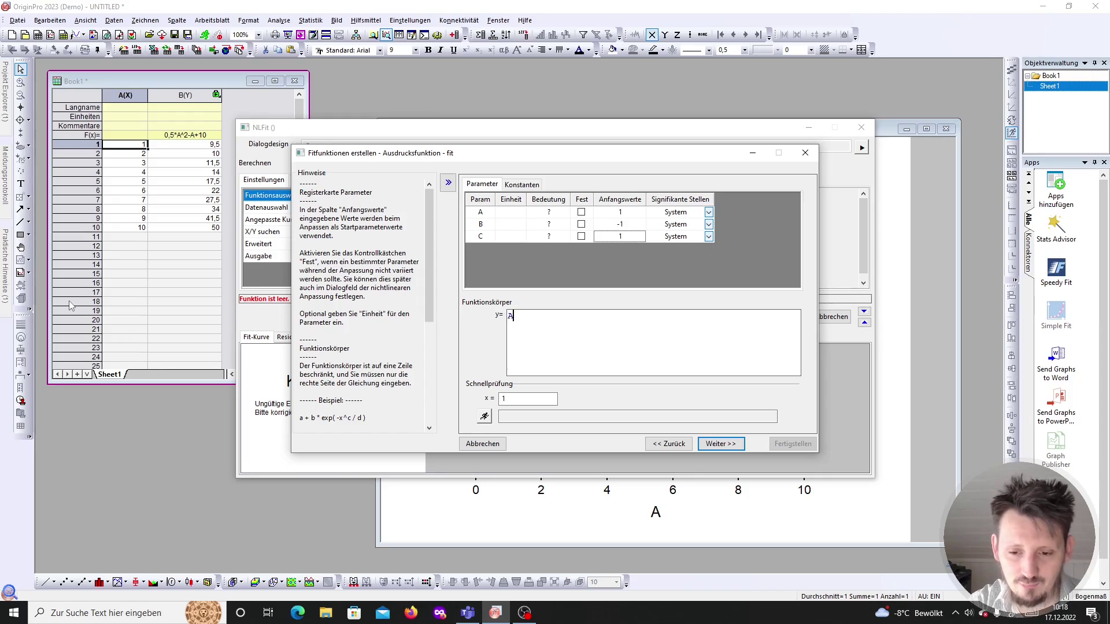
text(*)
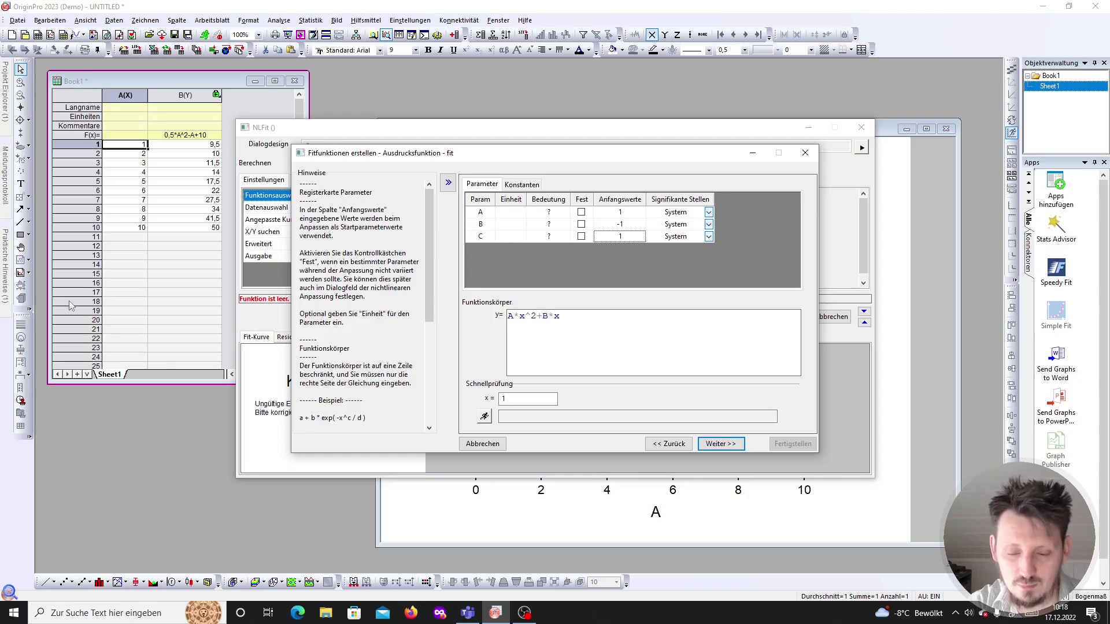
key(BackSpace)
key(BackSpace)
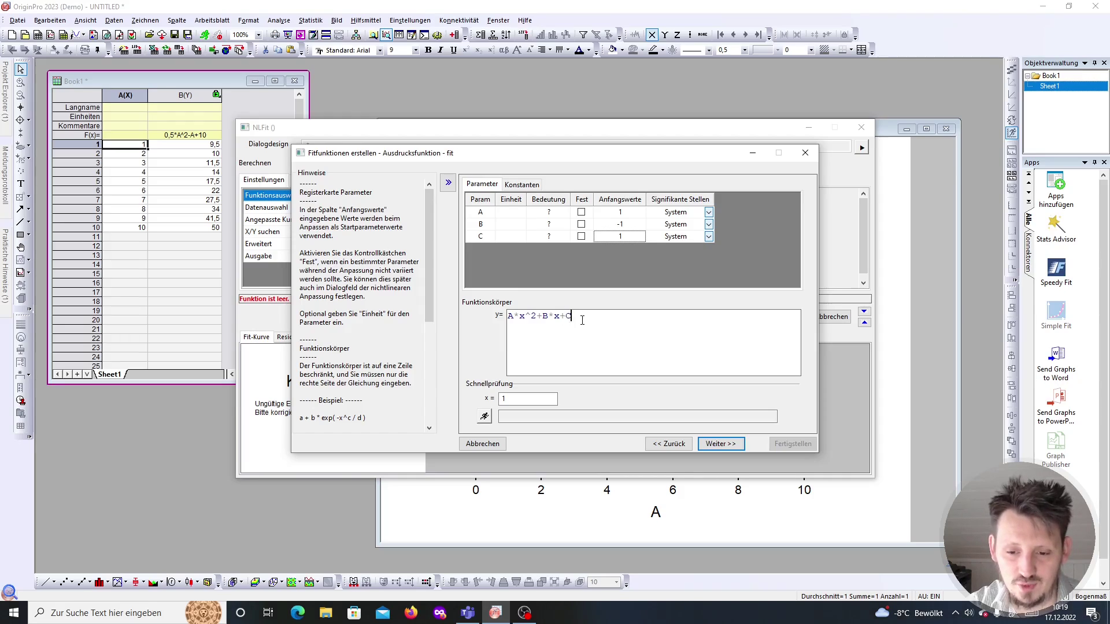
click(715, 444)
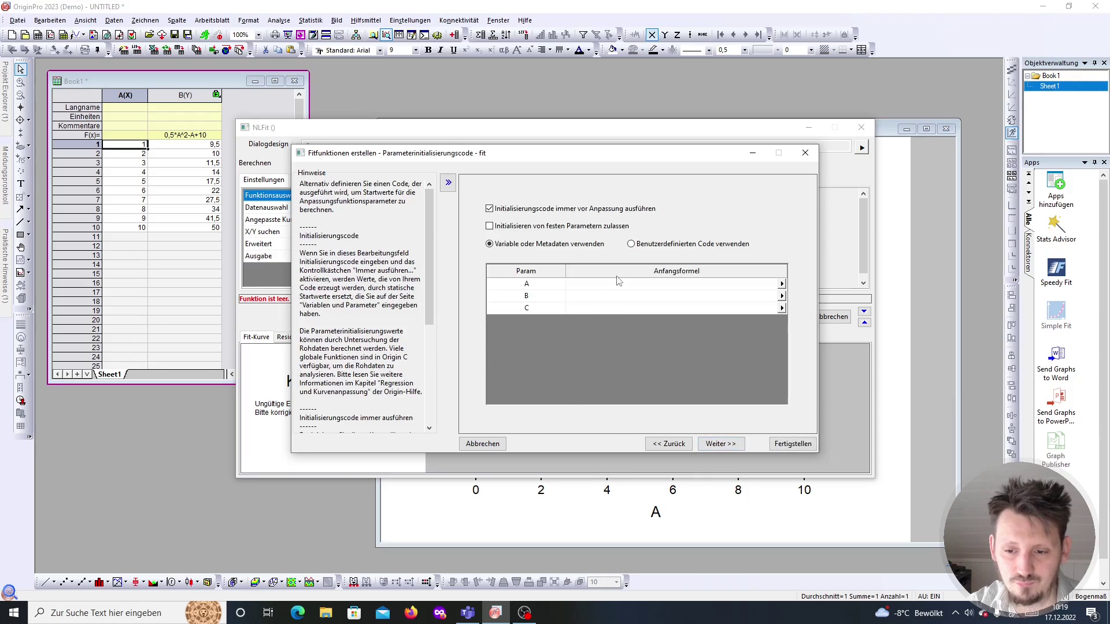
Skip the initialization, constraints and script pages and finish the fit function.
click(719, 444)
click(721, 445)
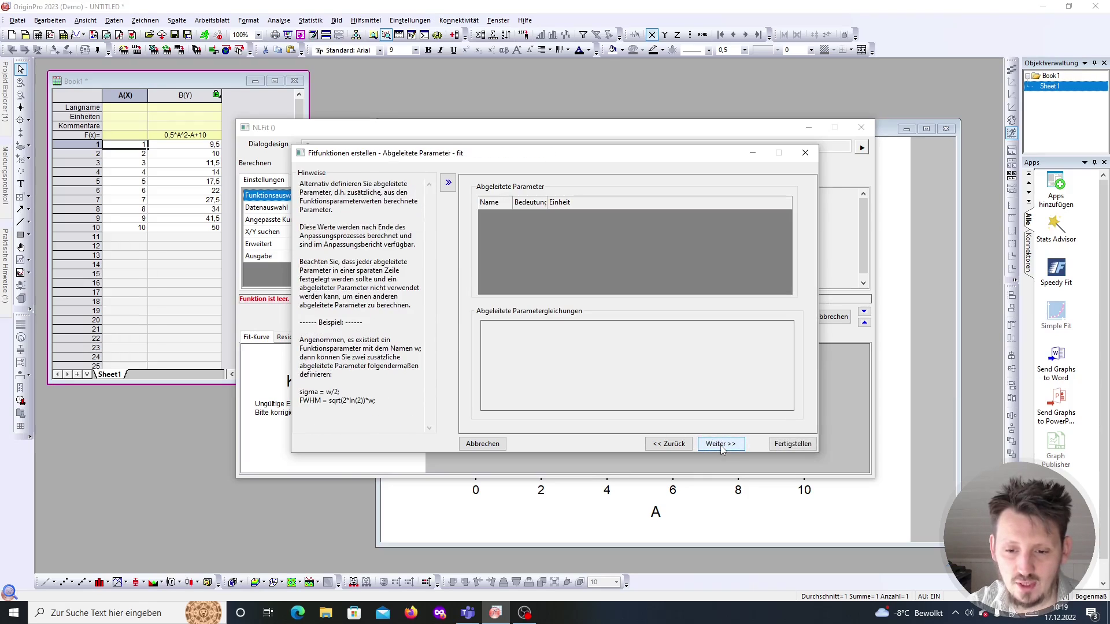
click(721, 445)
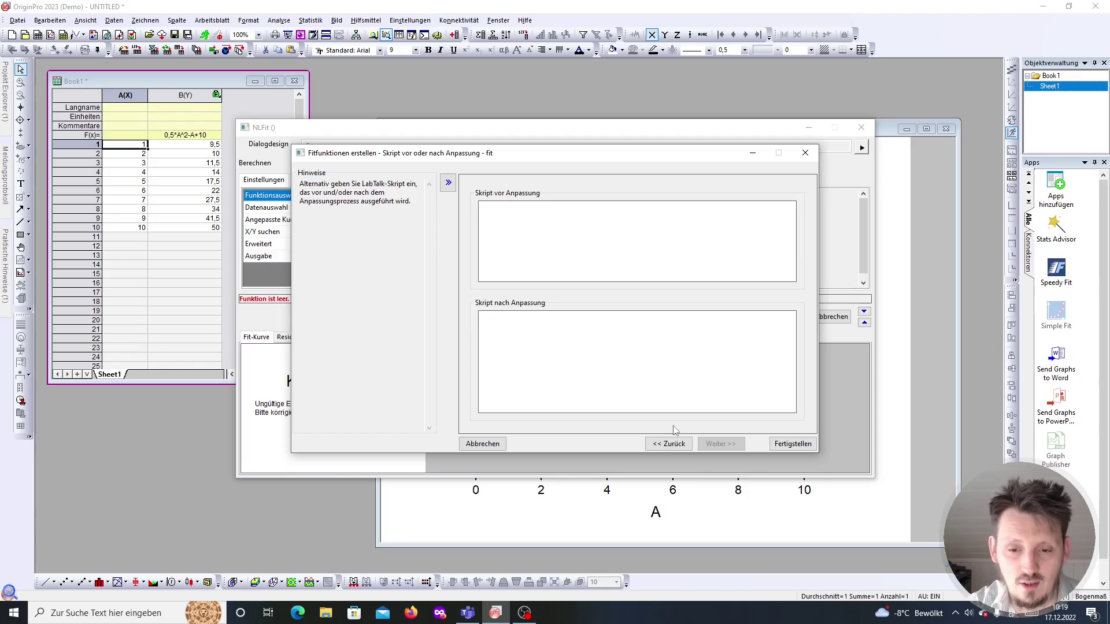
click(792, 444)
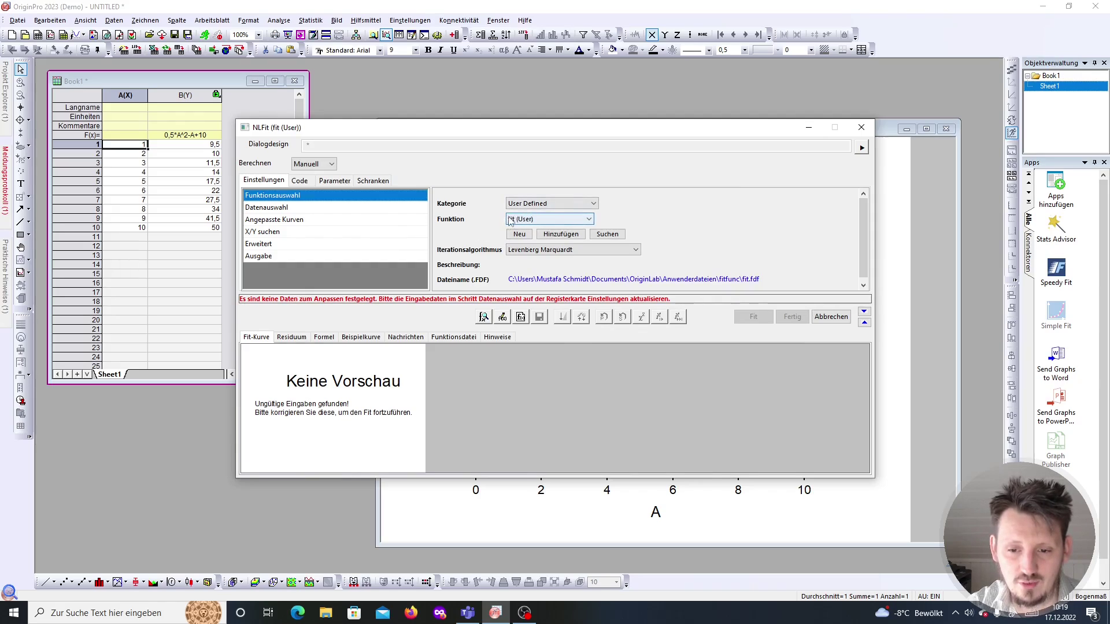
Set the fit's recalculation mode to Auto and show the Data Selection settings.
click(318, 165)
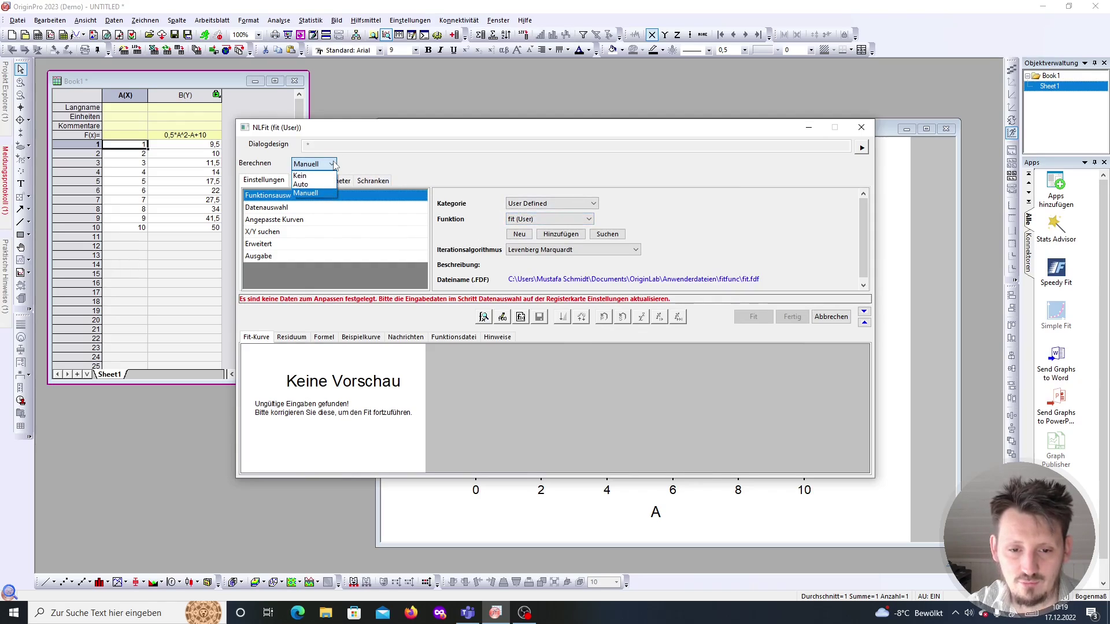
click(301, 184)
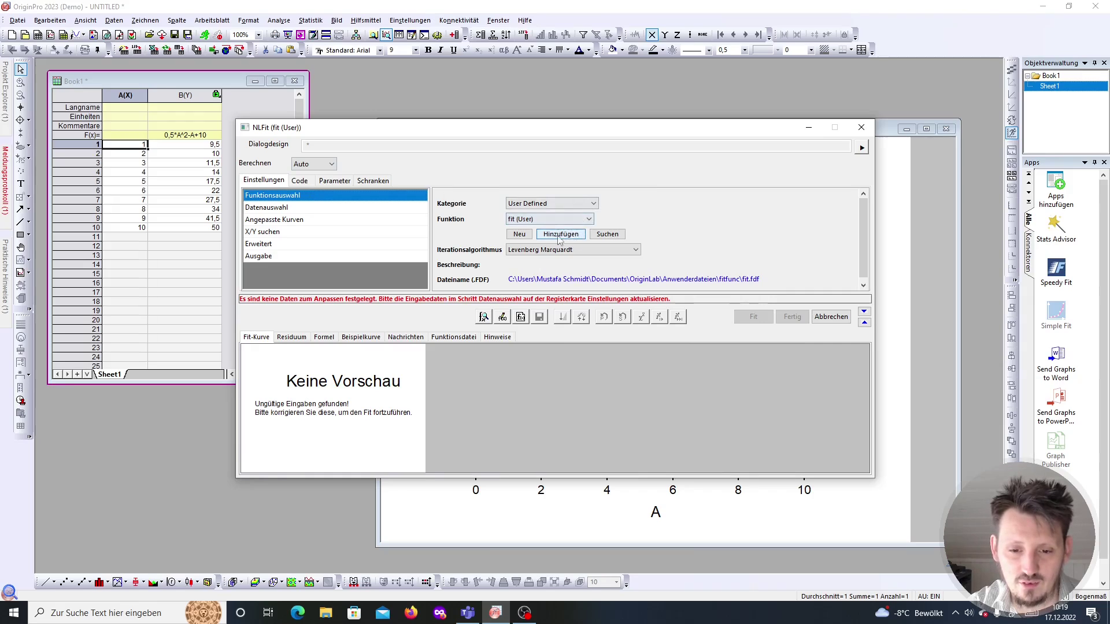
click(308, 208)
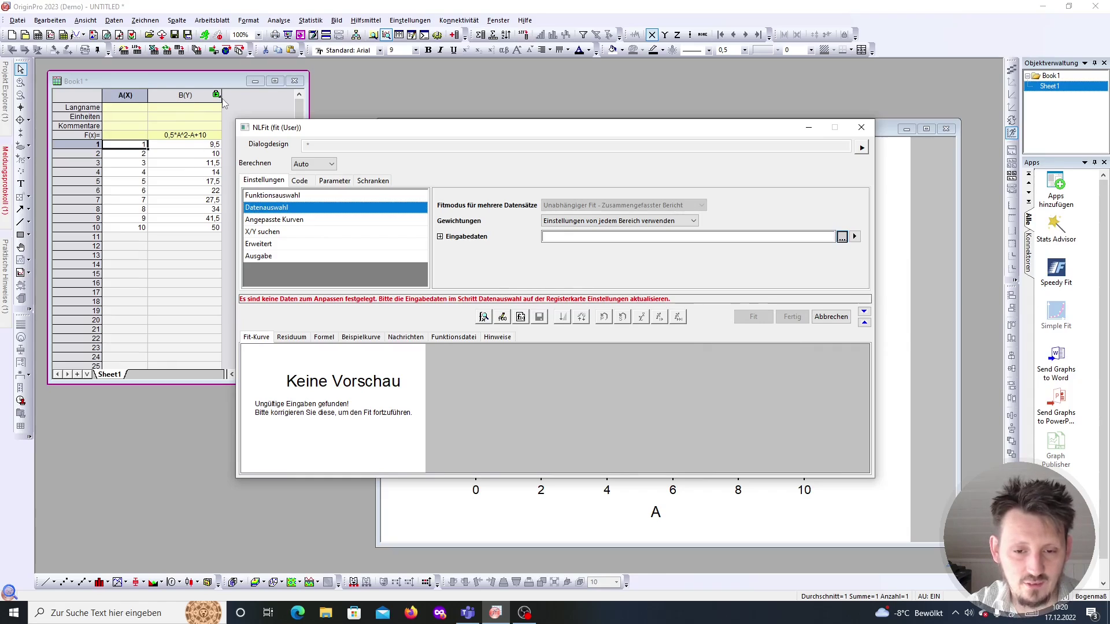
Assign [Book1]Sheet1!(A,B) as the fit's input data via the Dataset Browser.
click(842, 237)
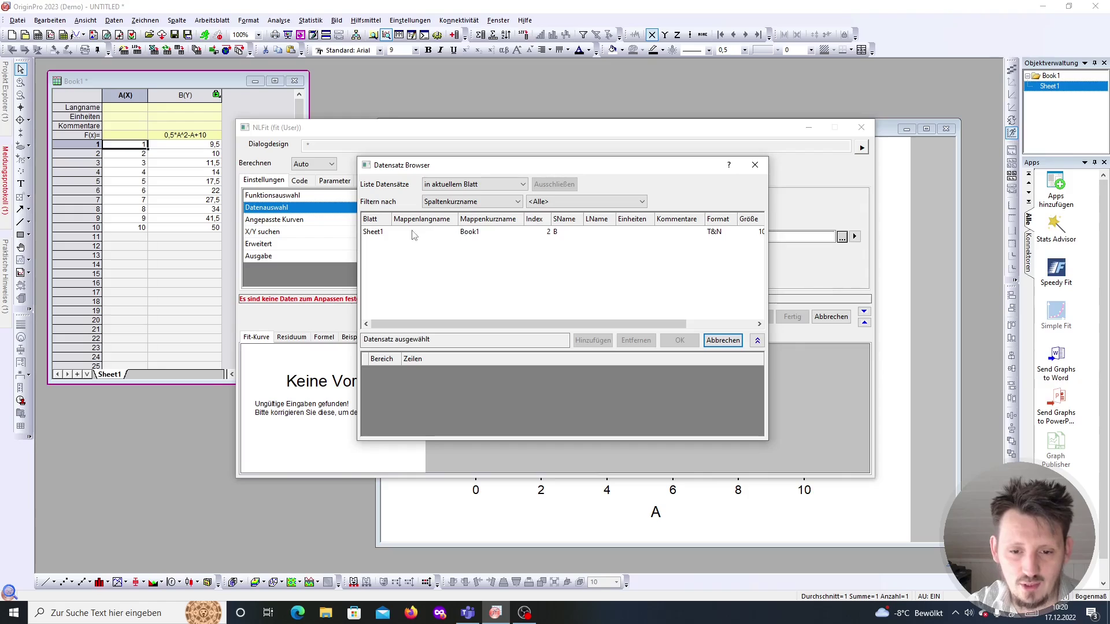
click(393, 233)
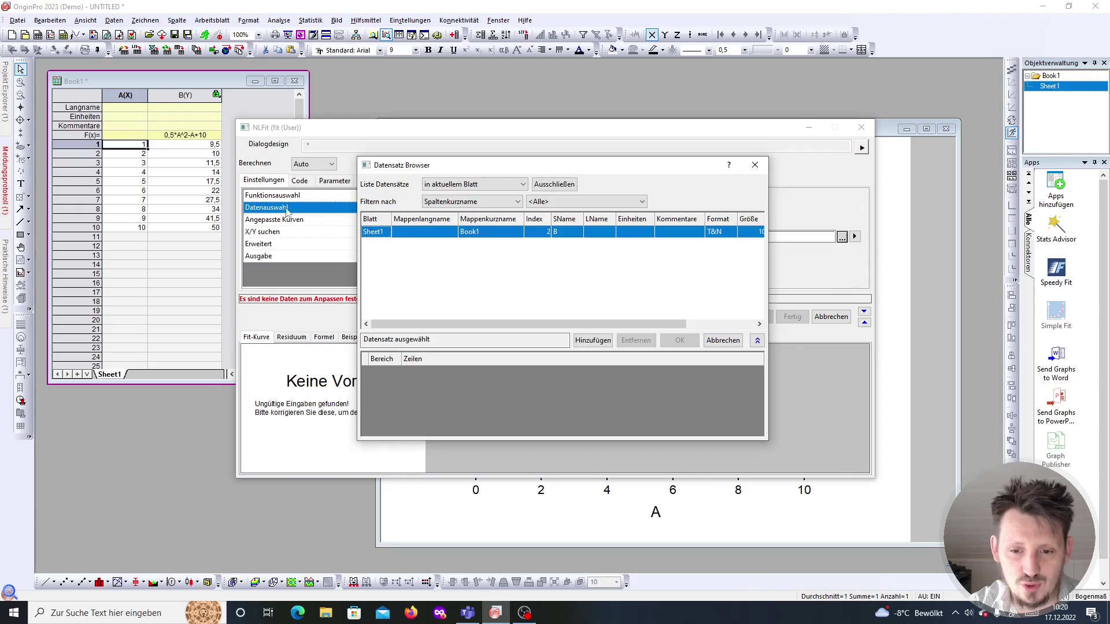
click(593, 341)
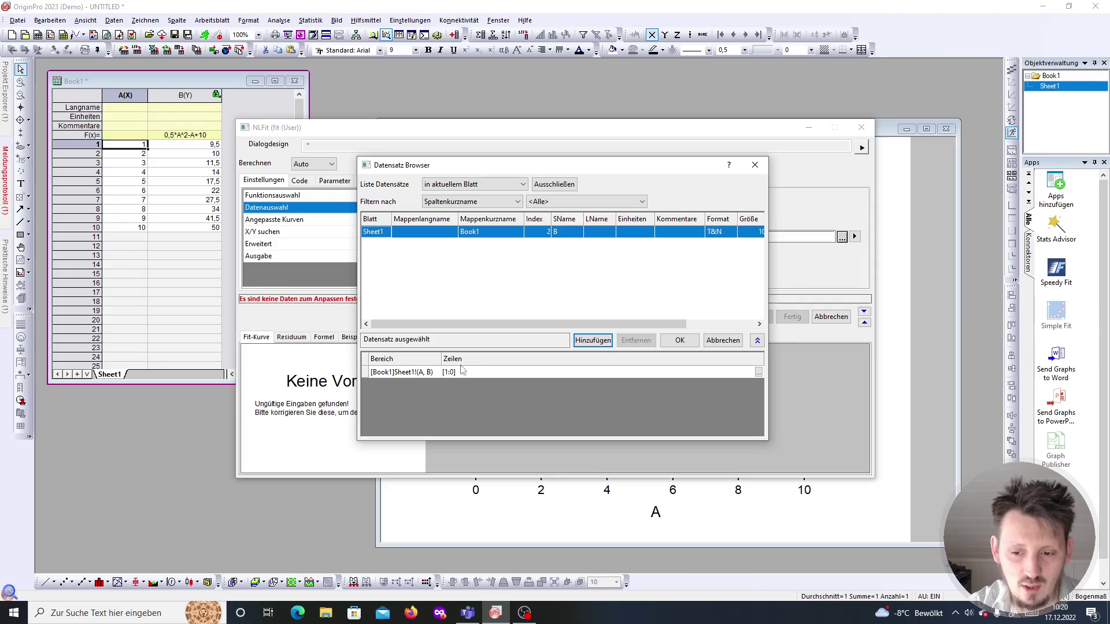
click(681, 340)
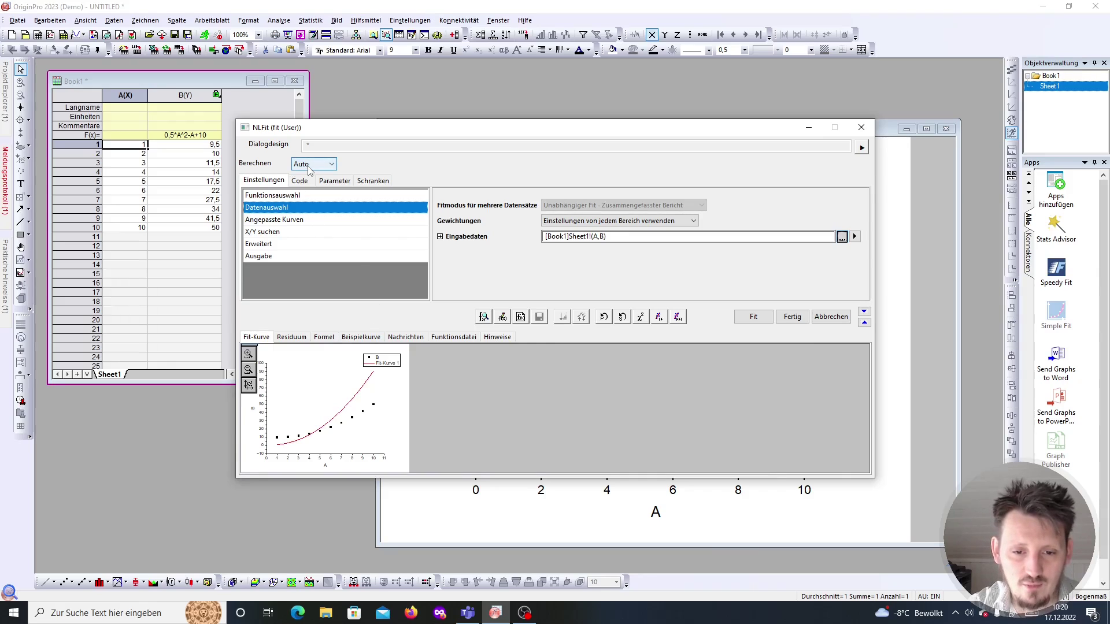
Run the fit and switch to the FitNL1 report showing A=0.5, B=-1, C=10.
click(762, 316)
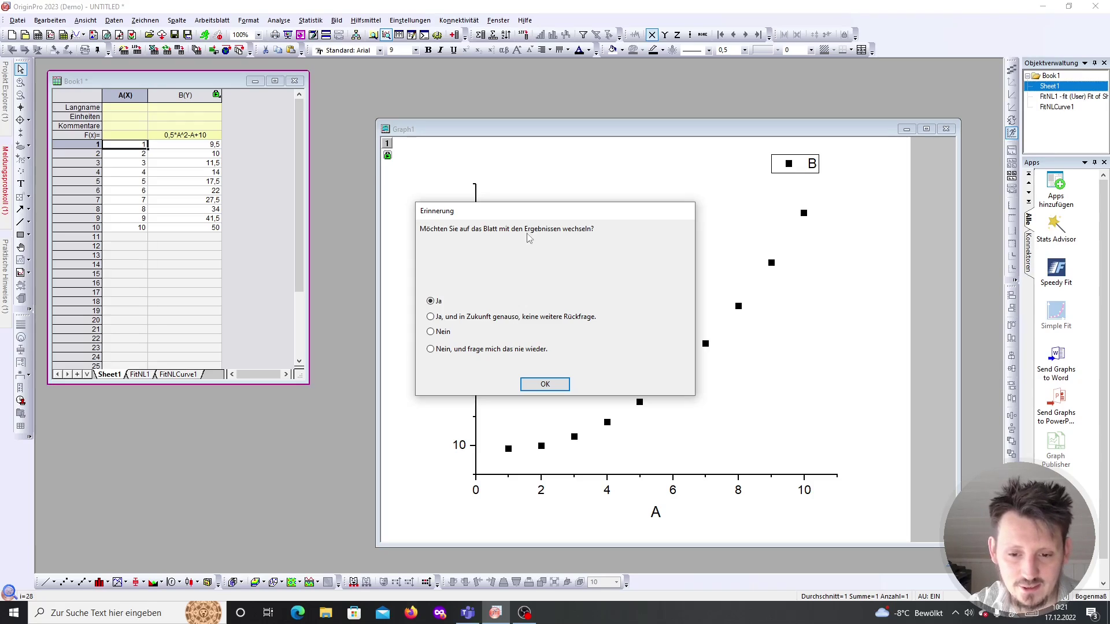
click(433, 302)
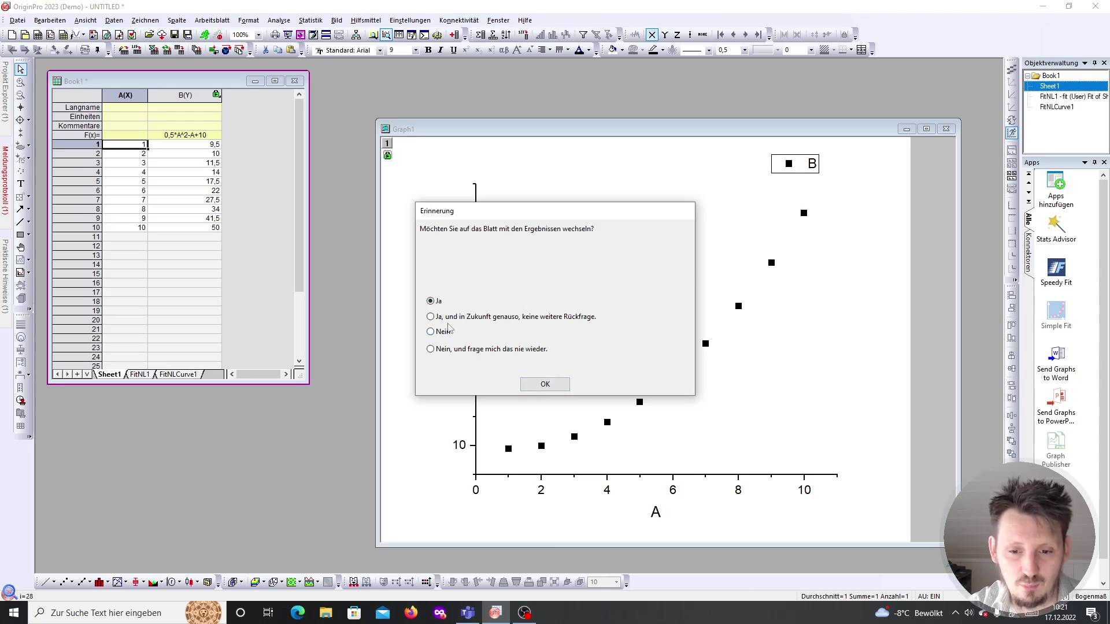
click(544, 385)
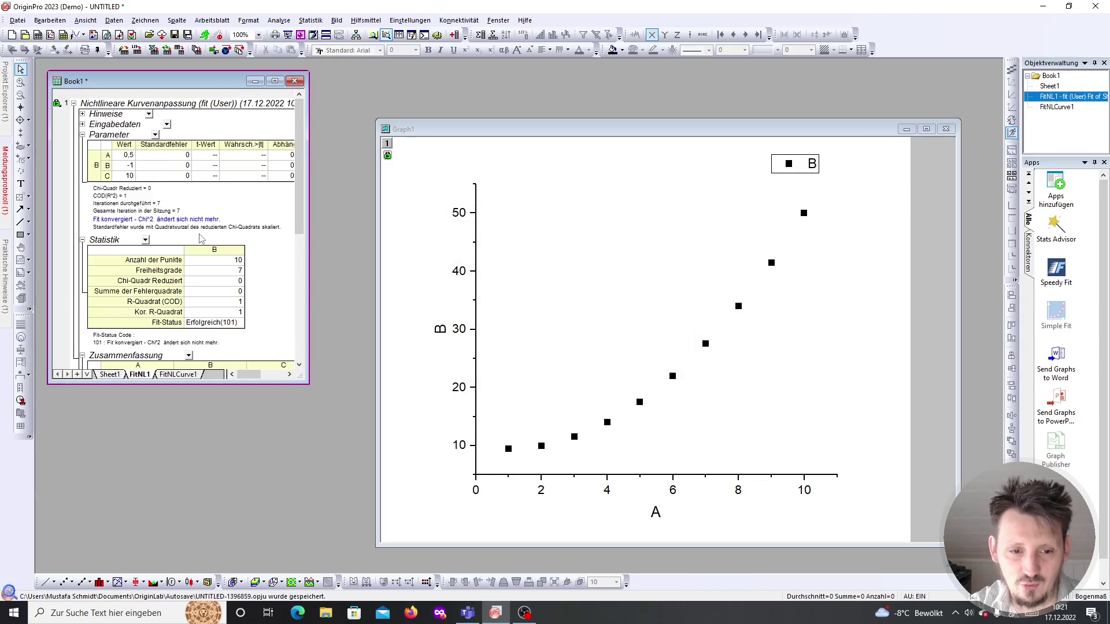
Enlarge the Book1 report window and open the fitted curve graph from its thumbnail.
drag(309, 383, 442, 555)
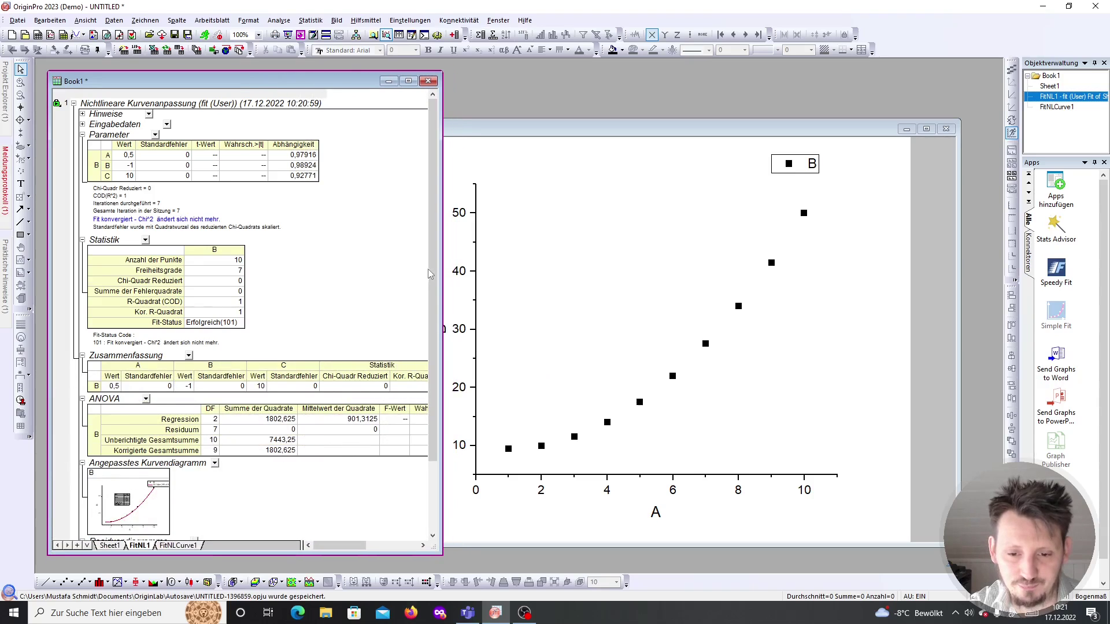
scroll(437, 327, down, 3)
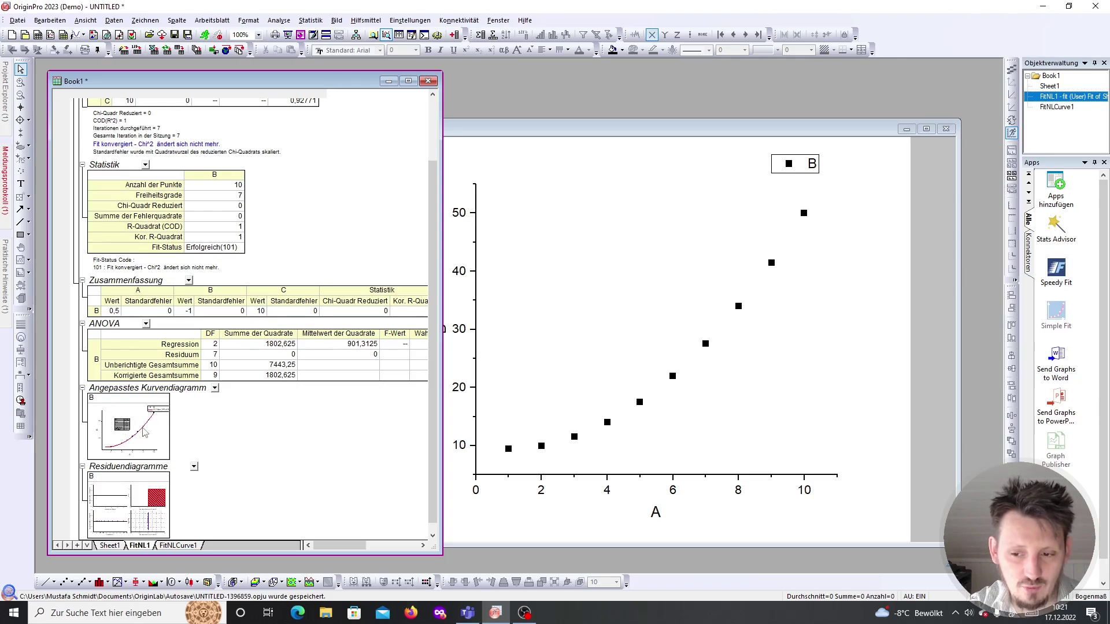
double_click(145, 432)
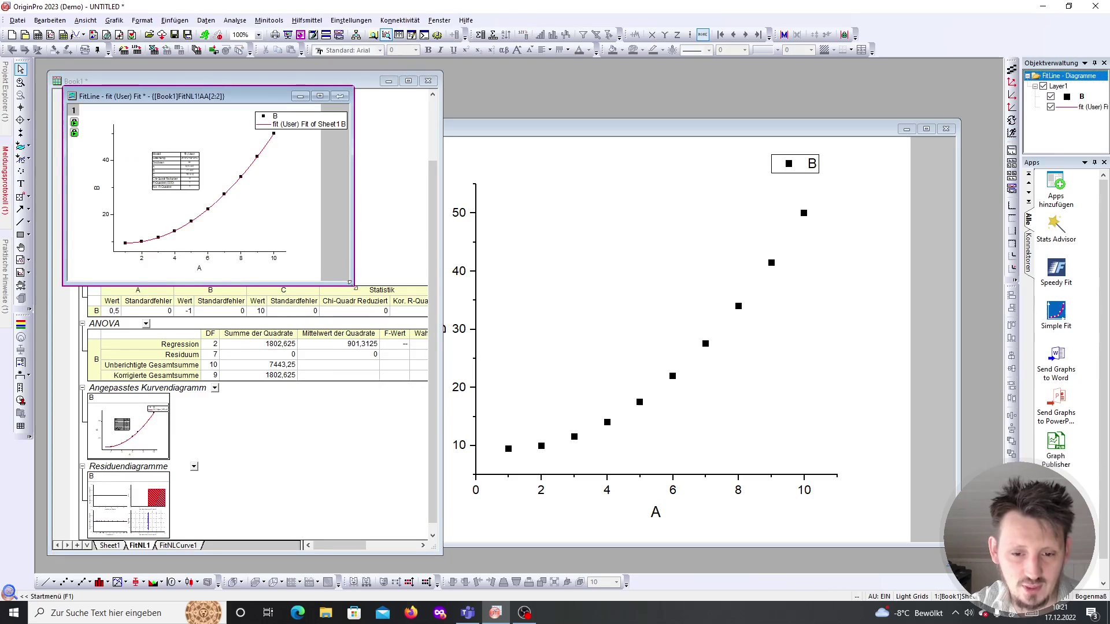
Enlarge the FitLine graph, move its enlarged parameter table top-left, and place it beside the report.
drag(350, 283, 491, 444)
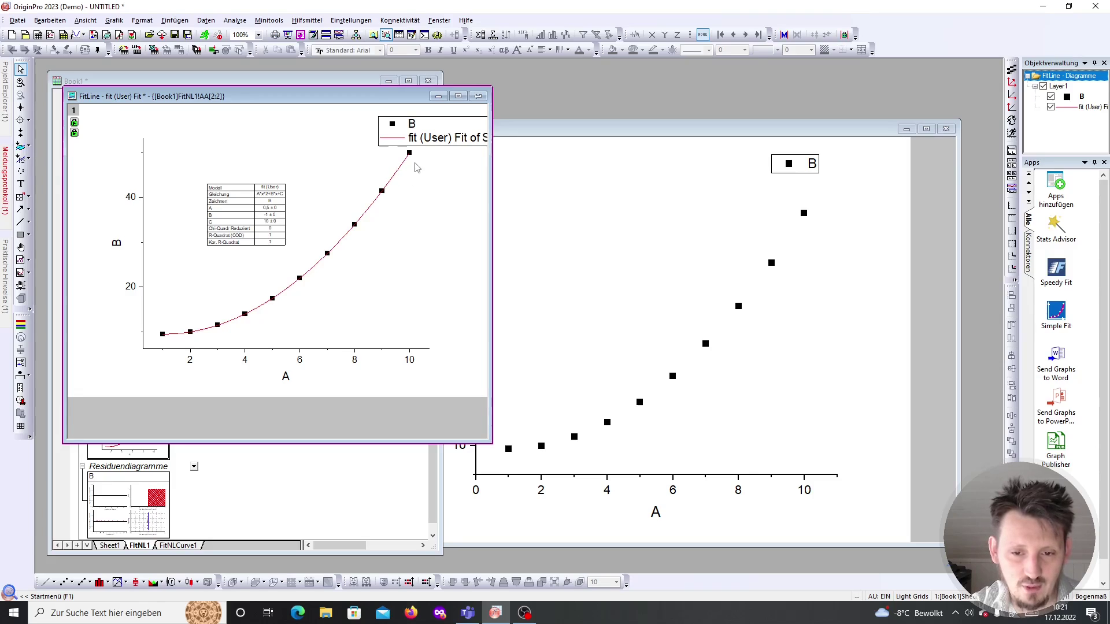
click(288, 249)
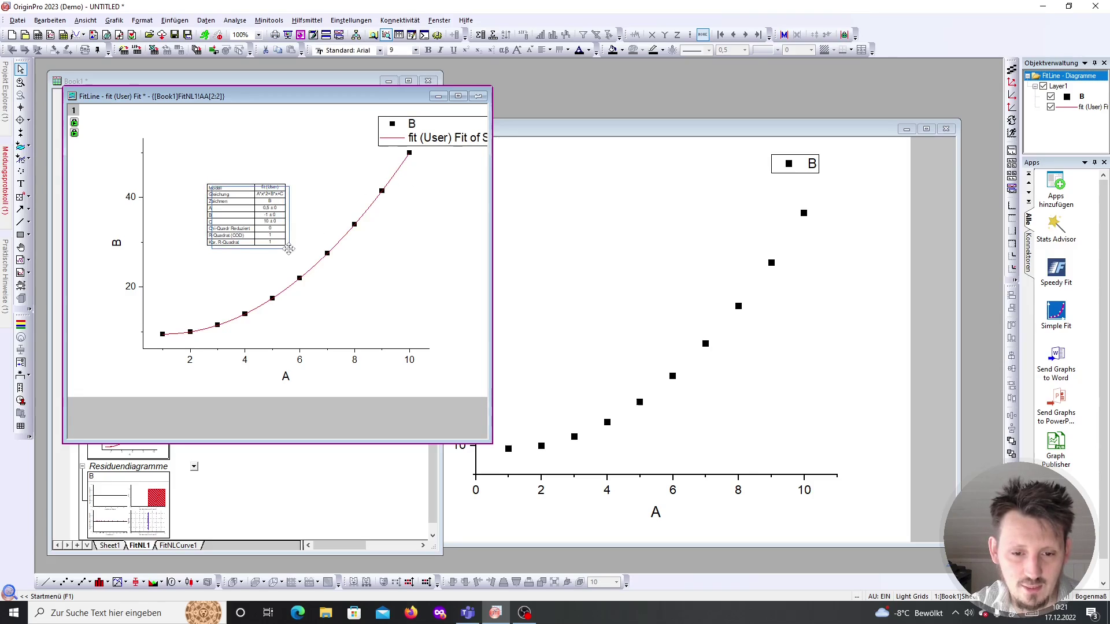
drag(289, 249, 316, 297)
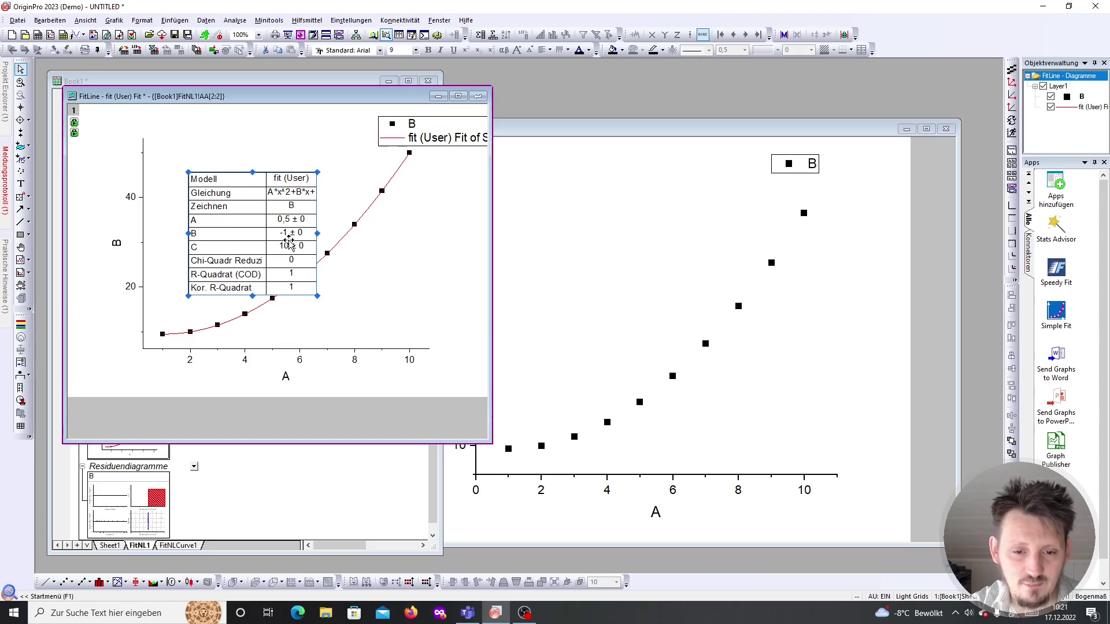
drag(289, 241, 265, 199)
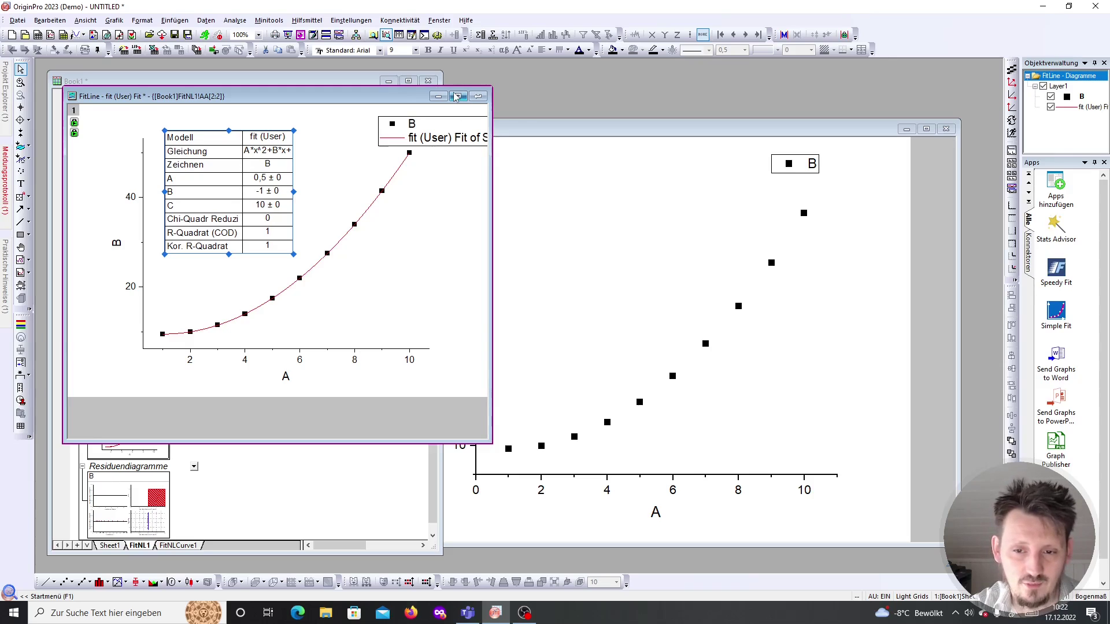
drag(416, 97, 791, 87)
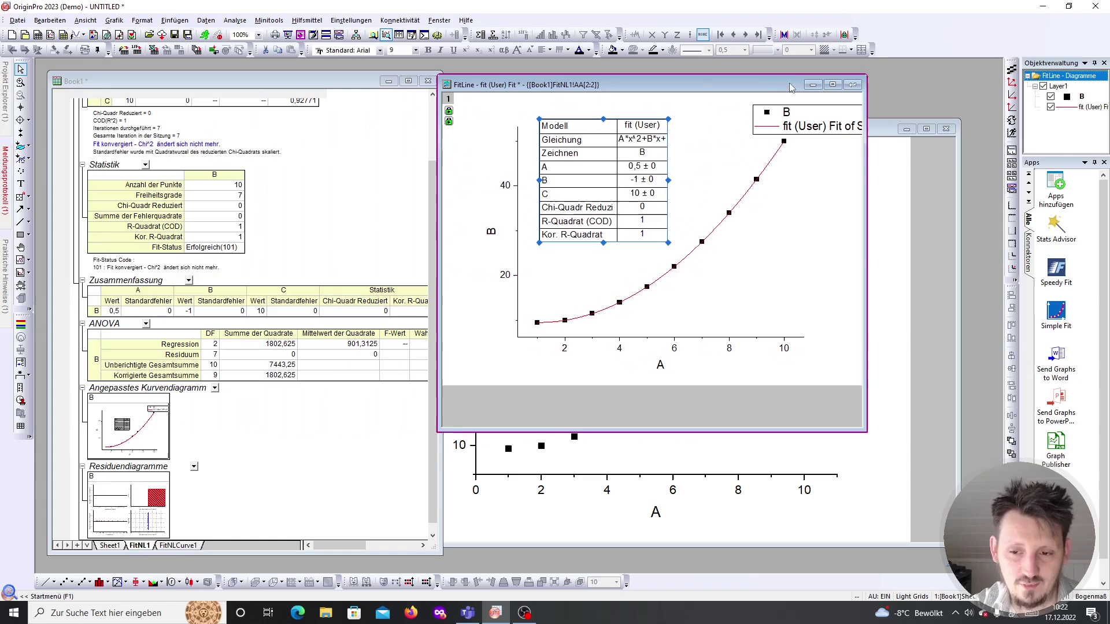
Bring the FitNL1 report forward and scroll through its statistics, ANOVA and residual sections.
click(408, 213)
scroll(347, 208, up, 2)
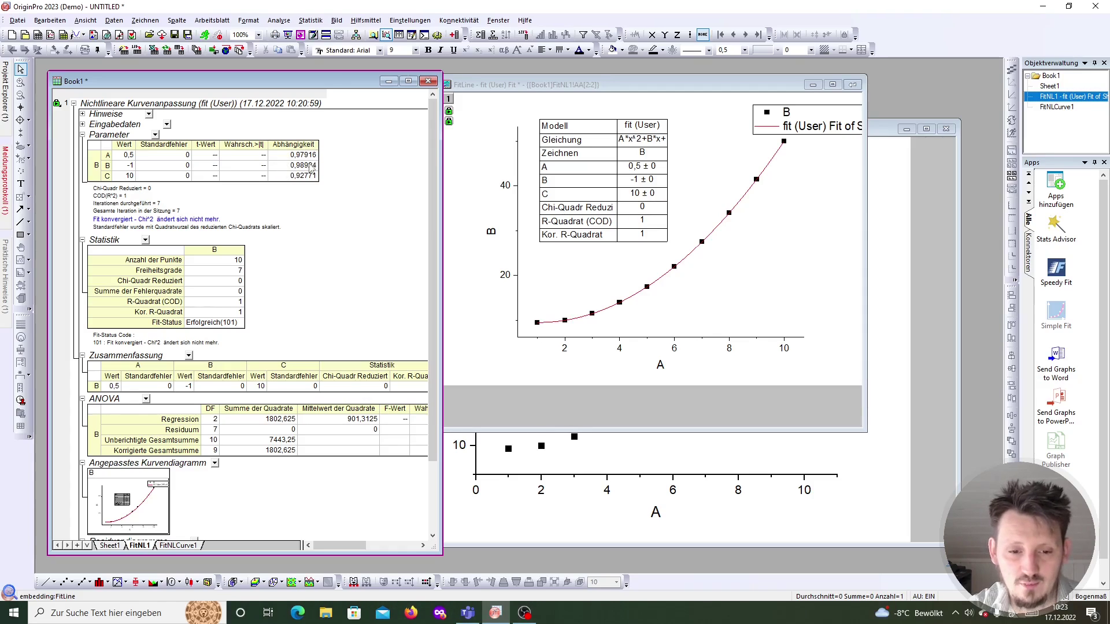
scroll(298, 188, down, 1)
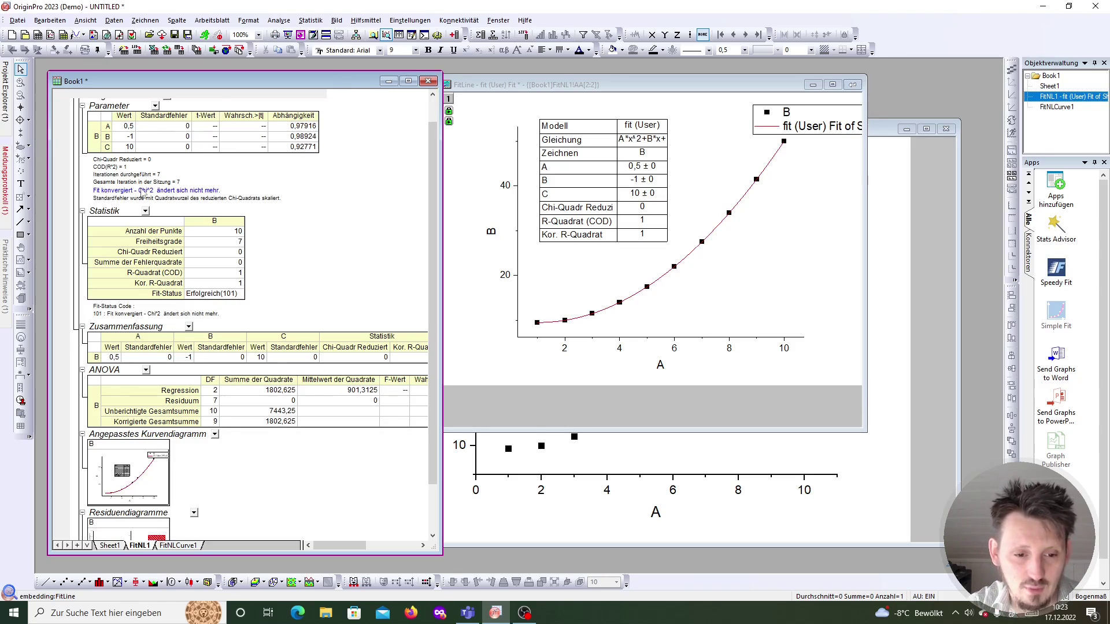
scroll(213, 260, down, 1)
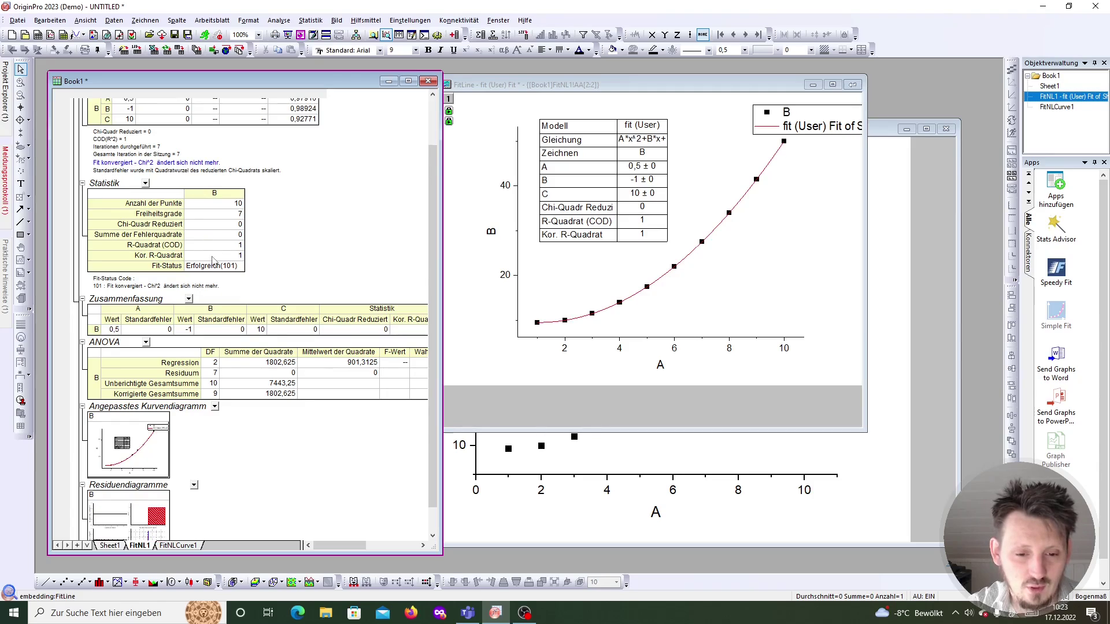
scroll(213, 260, down, 1)
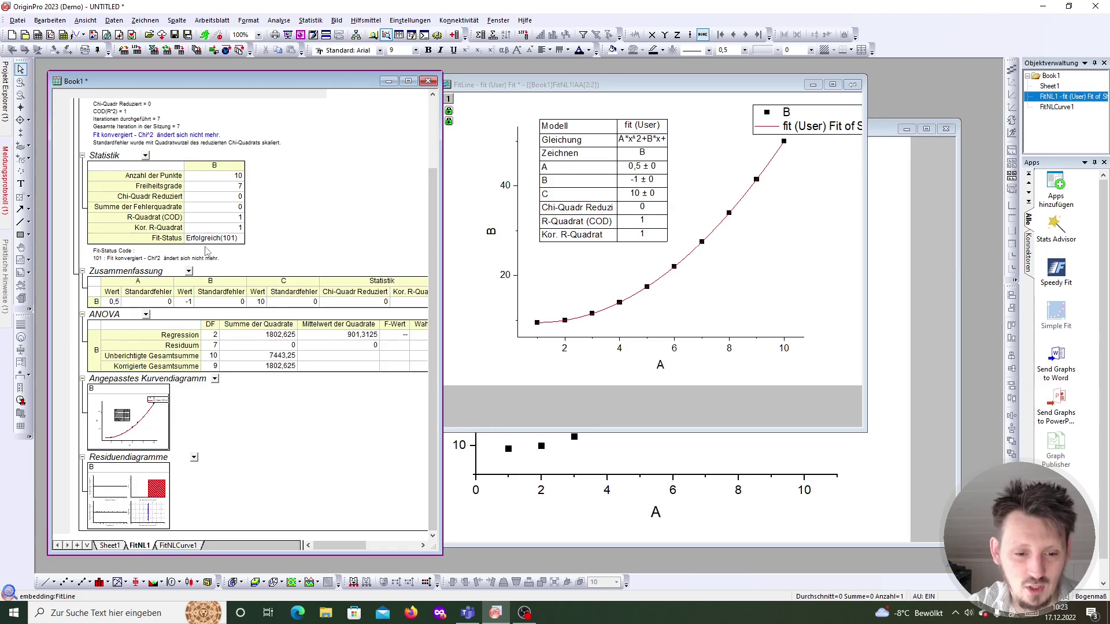
Open the Residuendiagramme graph, then move its Residual Plots window up and enlarge it.
double_click(124, 489)
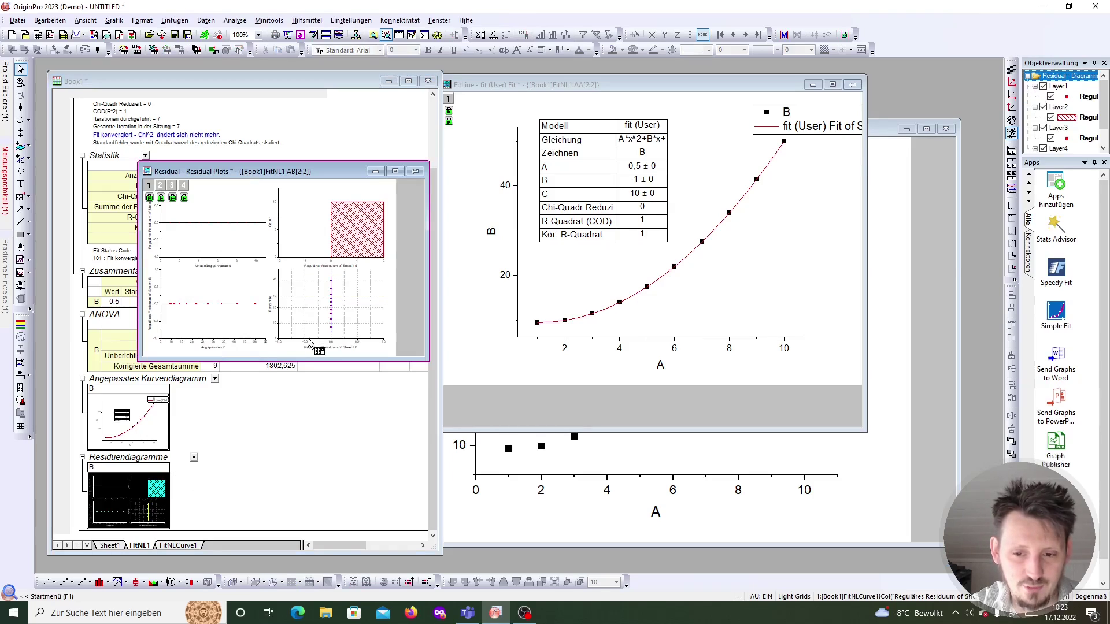
click(427, 364)
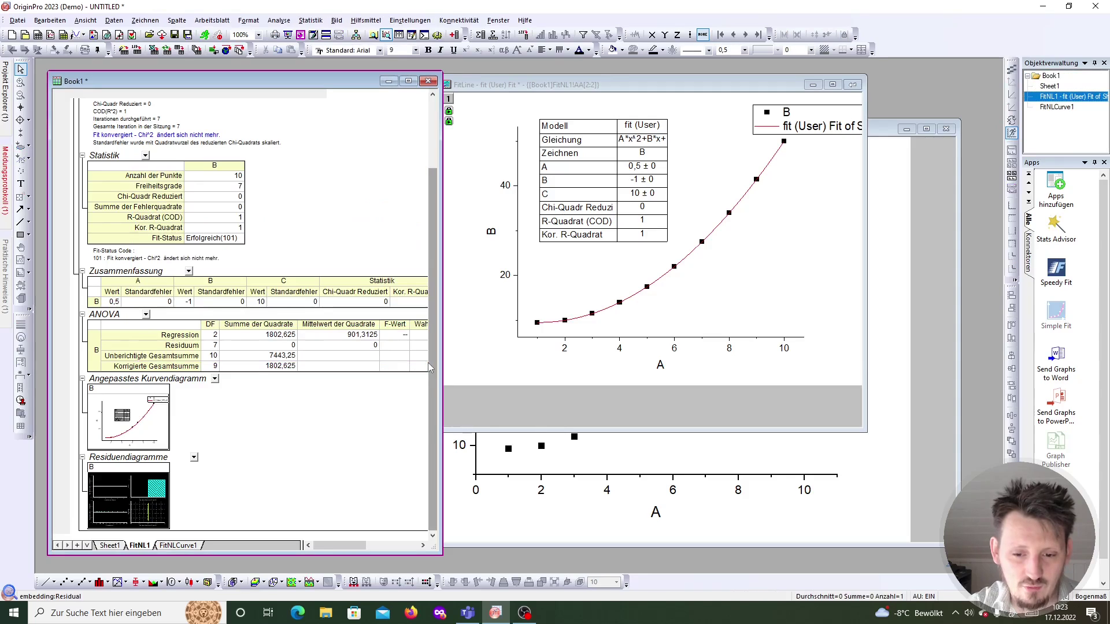
double_click(146, 489)
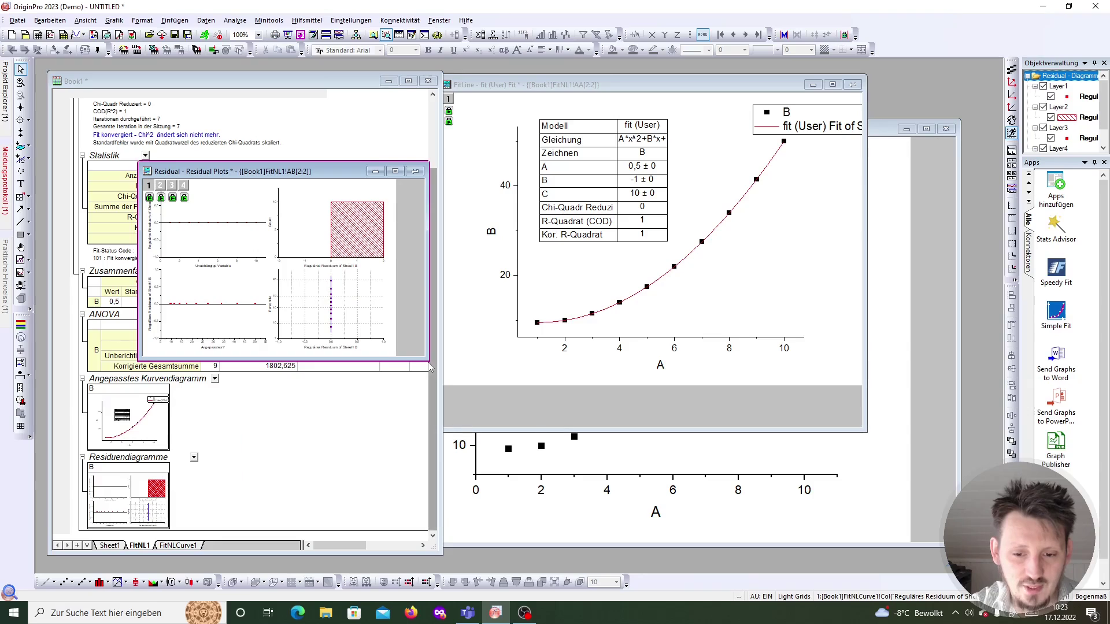
drag(429, 360, 610, 507)
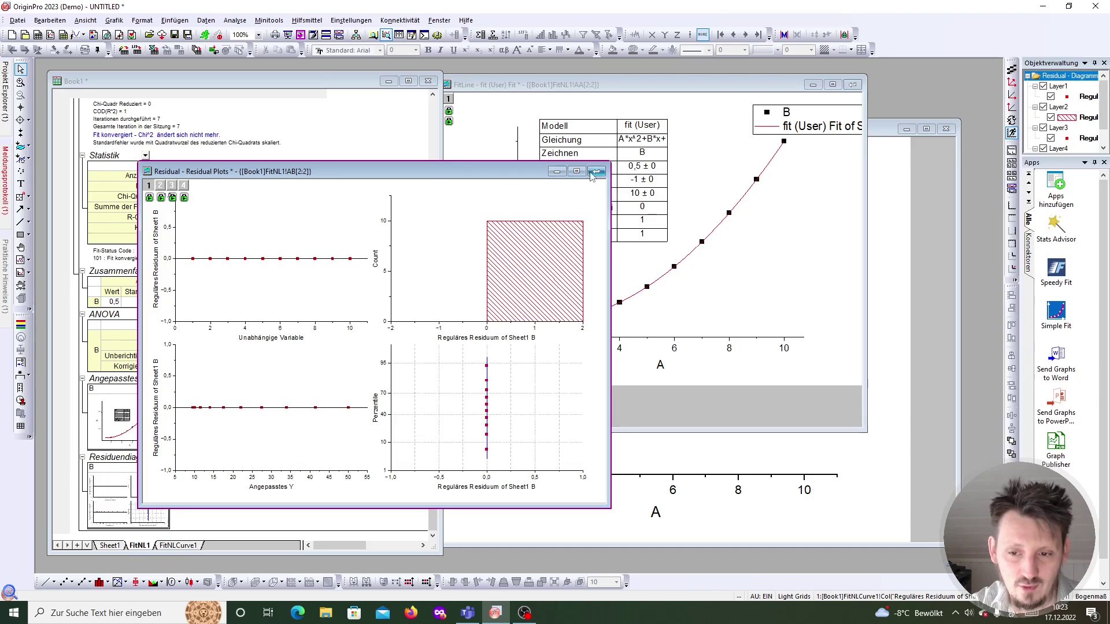
drag(510, 175, 480, 96)
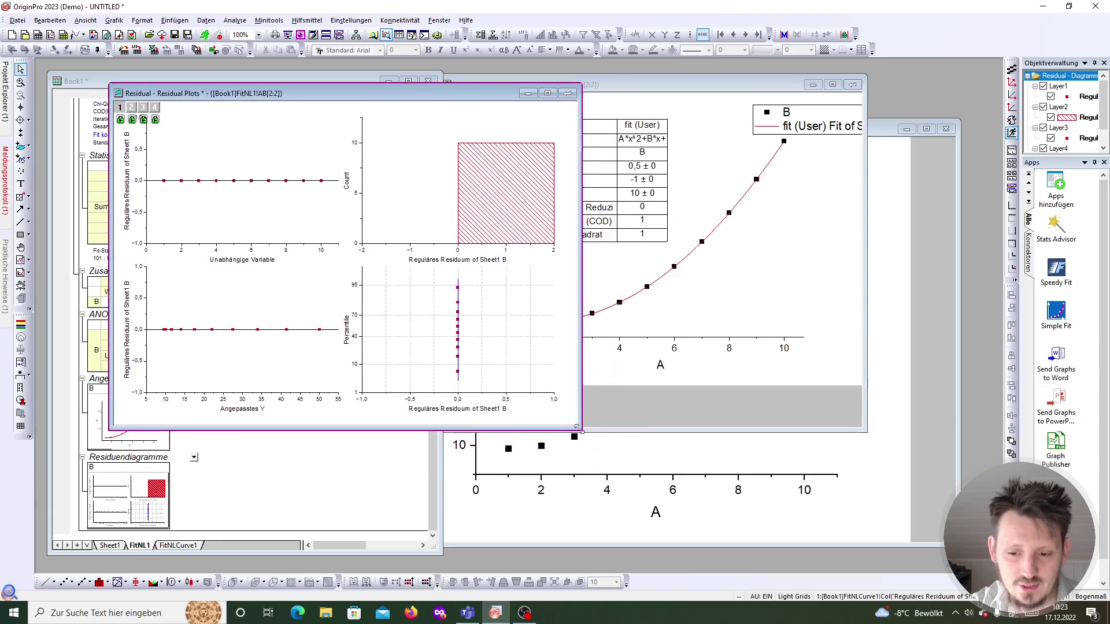
drag(581, 429, 736, 572)
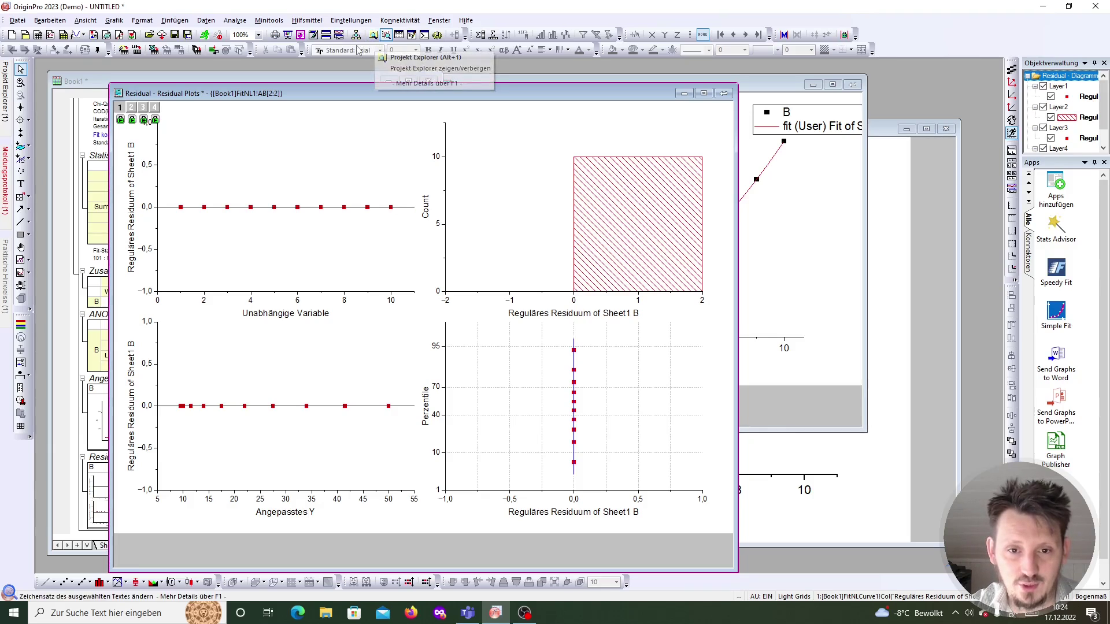
Open the fit function manager via Hilfsmittel > Fitfunktionen verwalten.
click(297, 21)
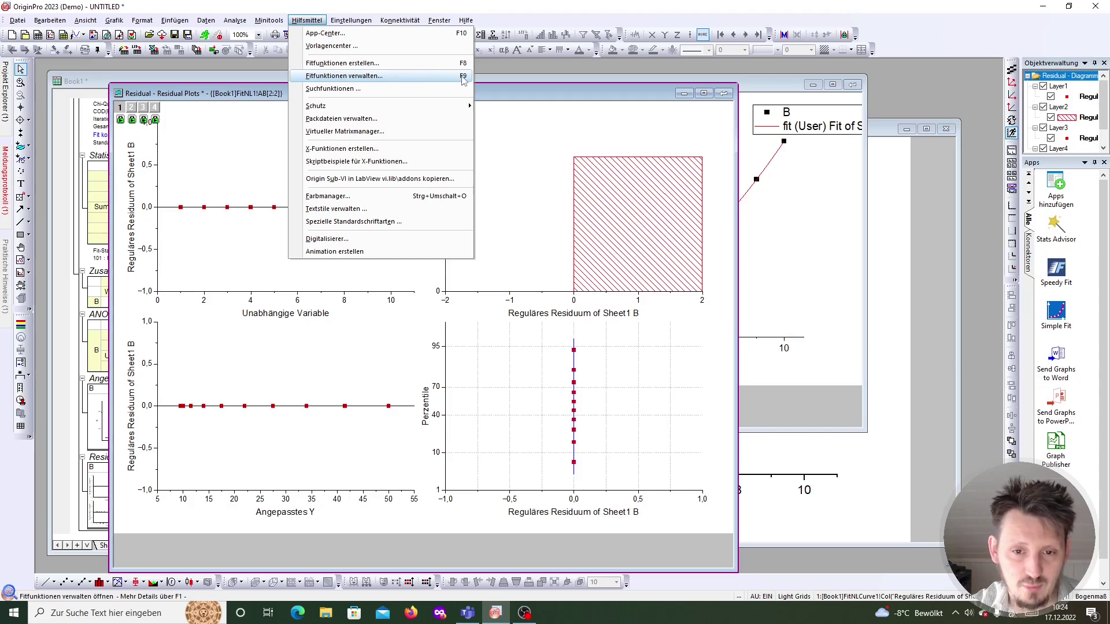
click(521, 76)
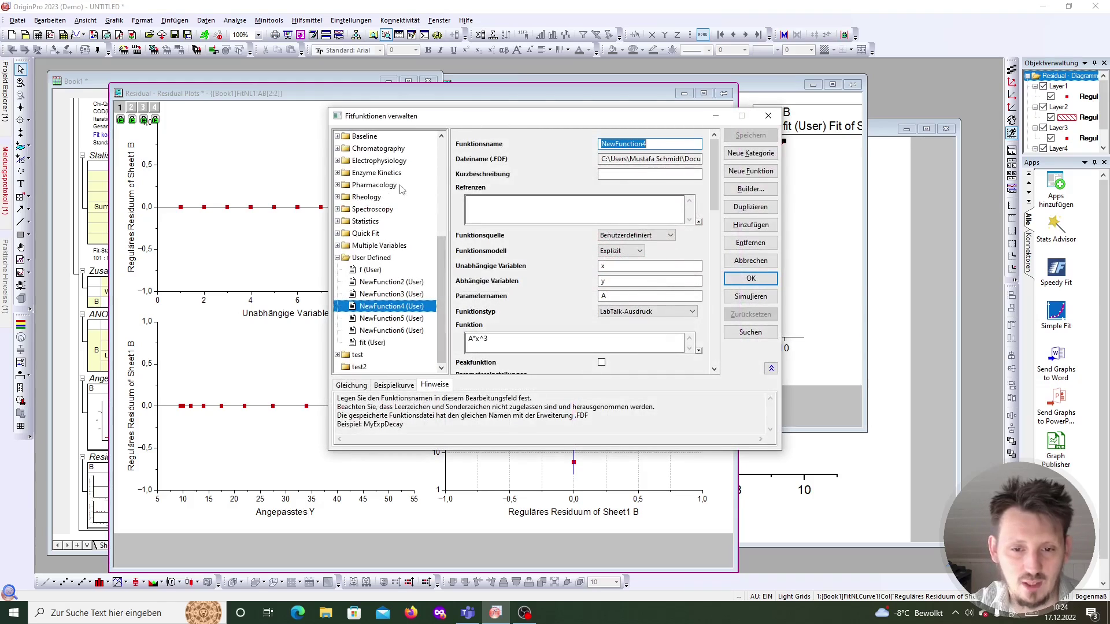
scroll(443, 263, up, 5)
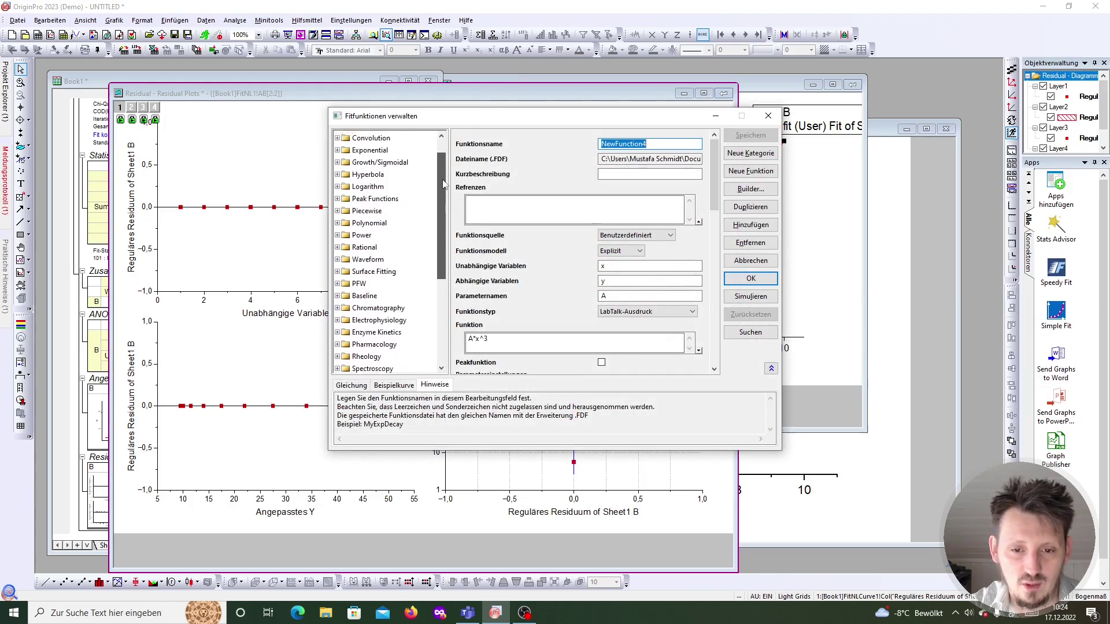
scroll(441, 265, down, 5)
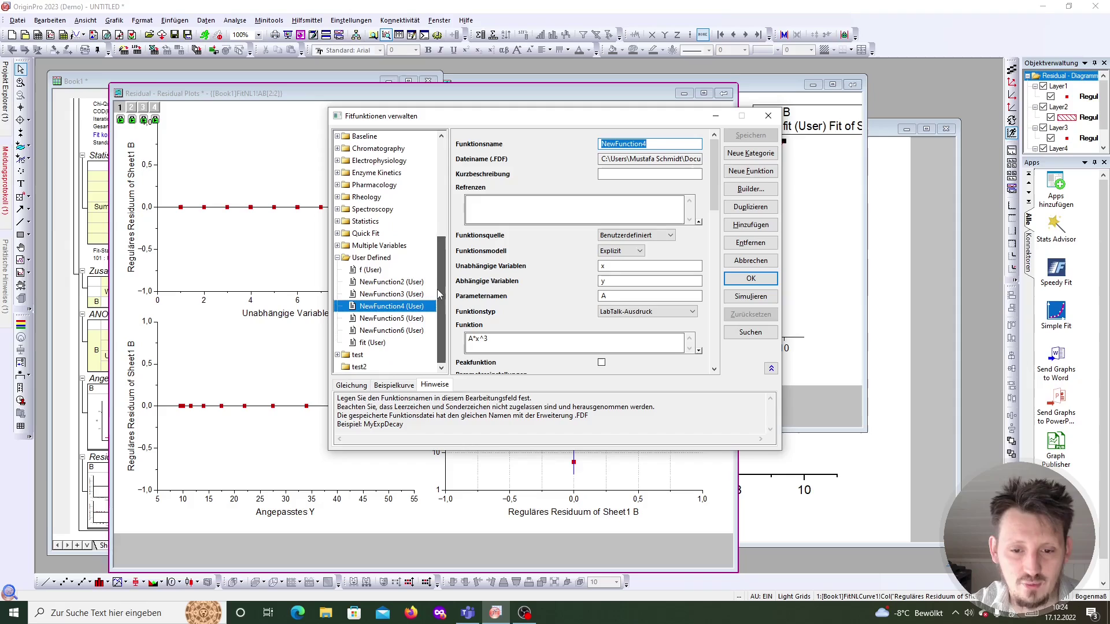
Review the User Defined functions NewFunction3–6 and select NewFunction5 (A*sqrt(x)).
click(389, 293)
click(387, 310)
click(399, 330)
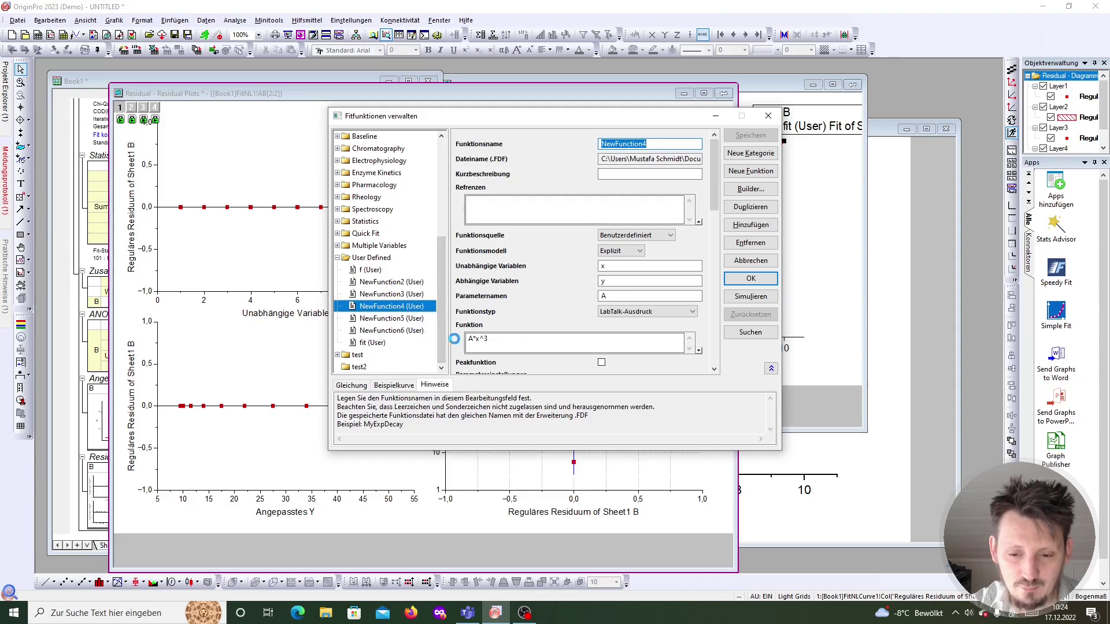
click(423, 319)
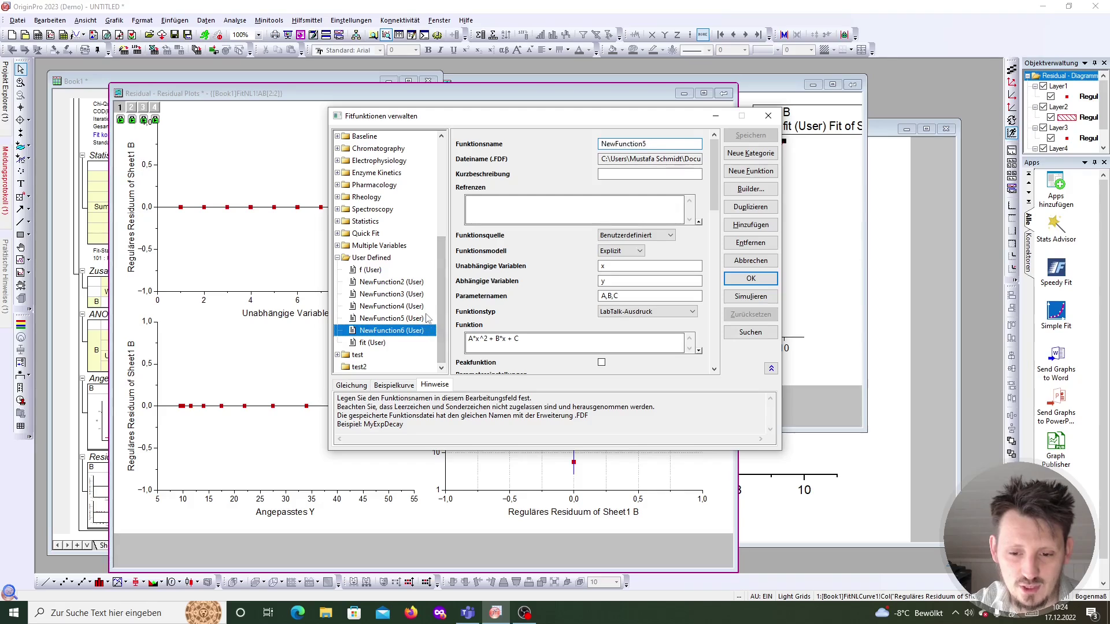
click(425, 306)
click(422, 318)
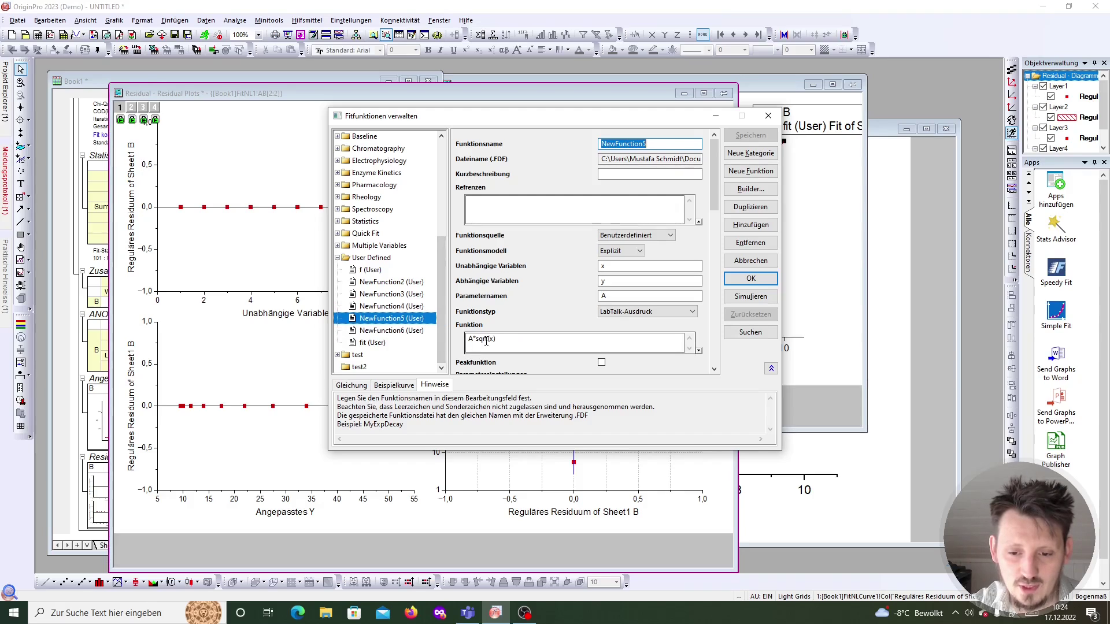
click(417, 331)
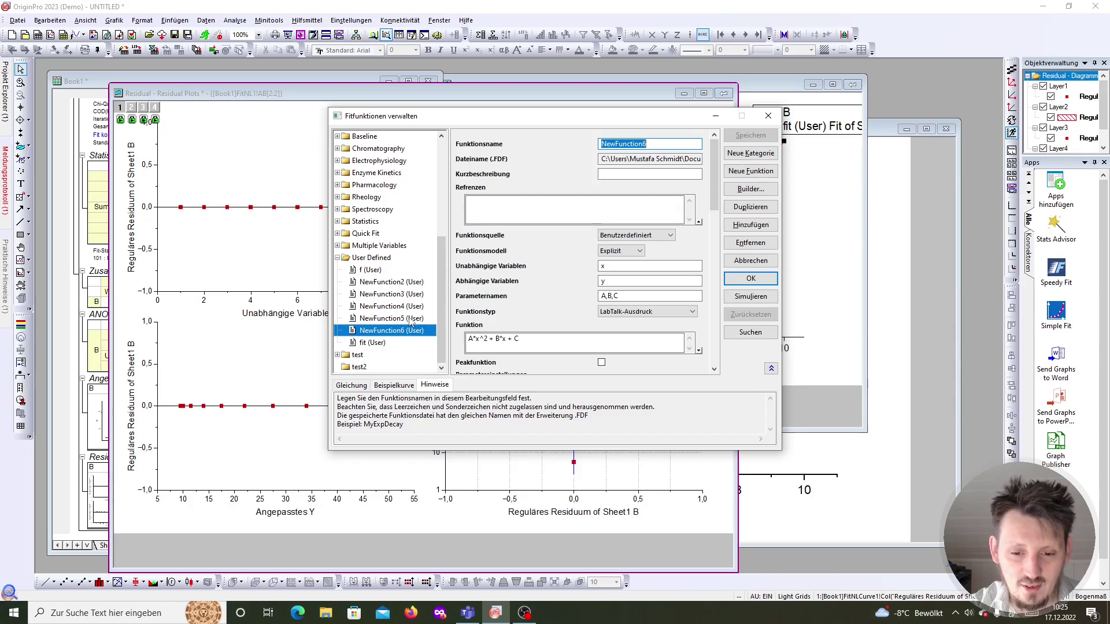
click(410, 319)
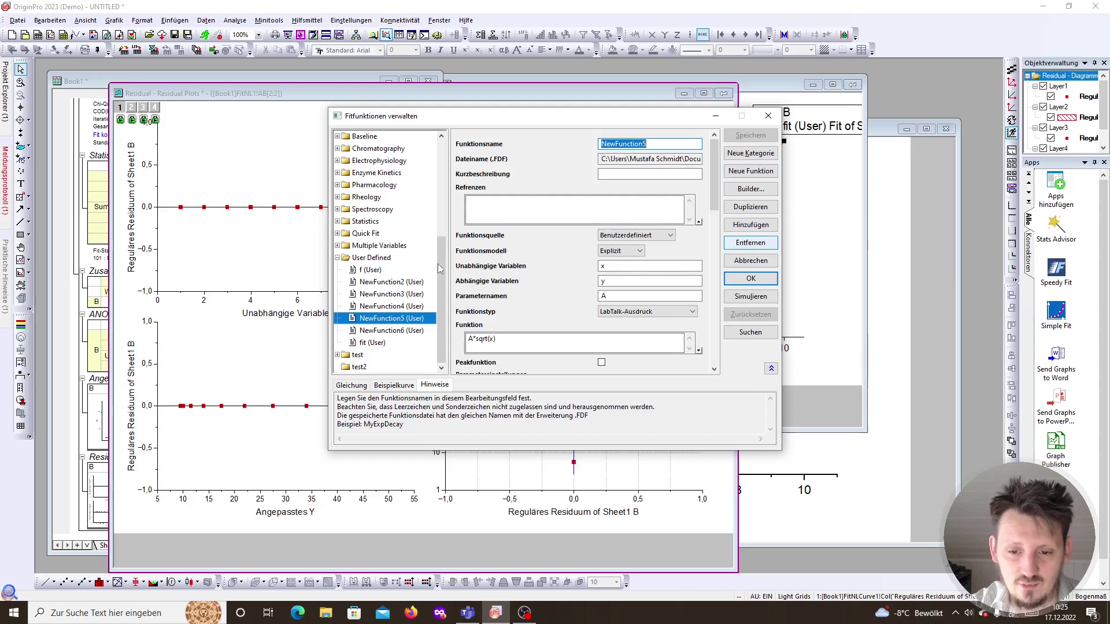
Remove NewFunction5, confirming with Ja, then close the fit function manager.
click(742, 246)
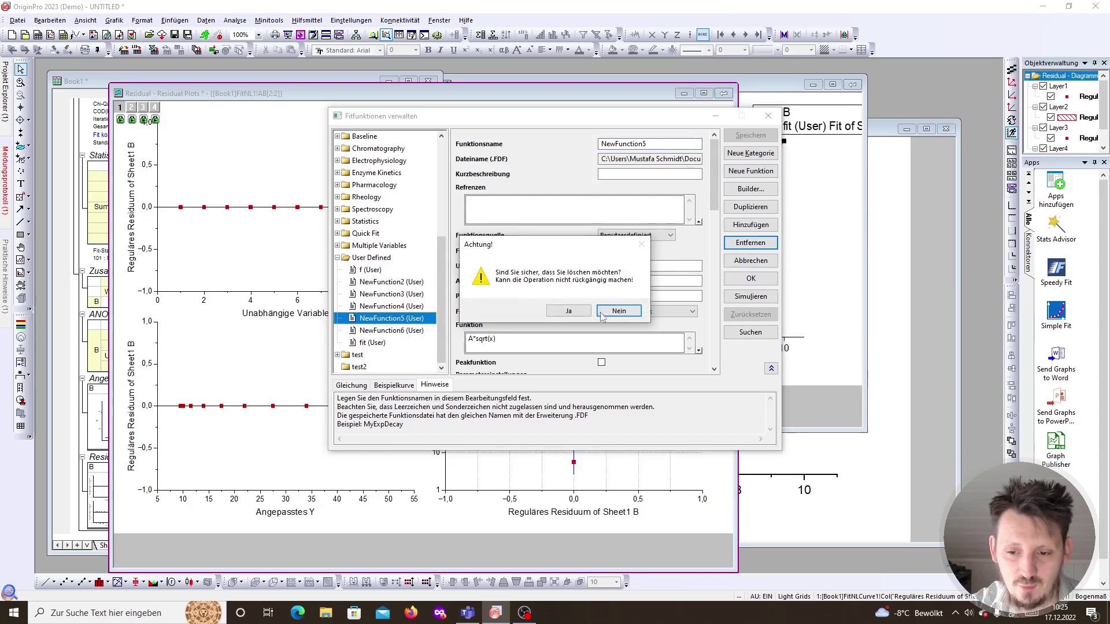
click(568, 311)
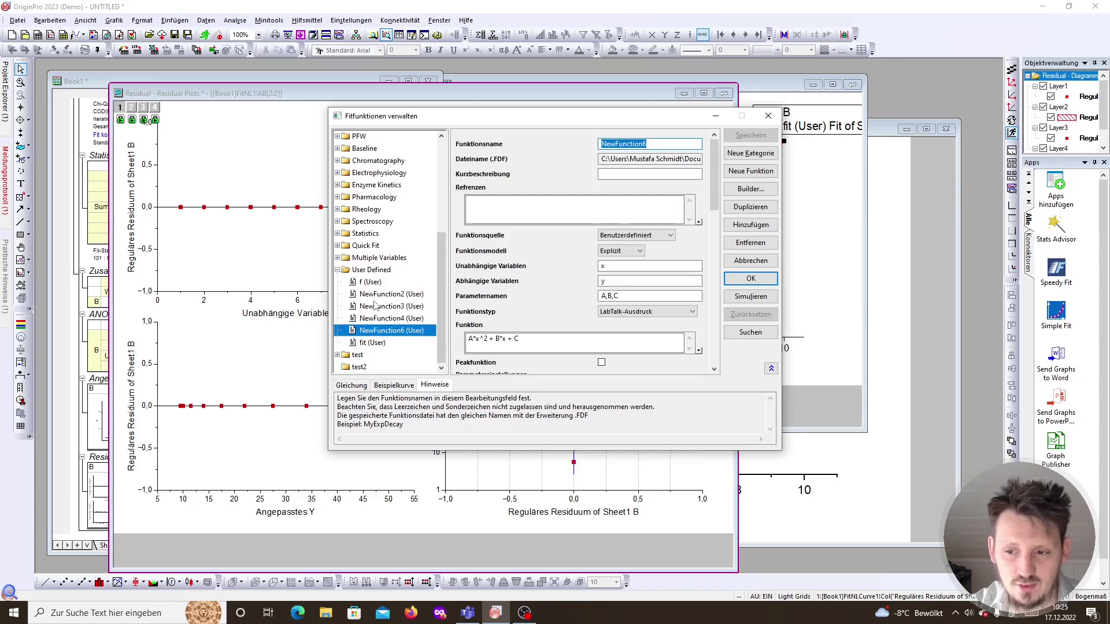
click(386, 317)
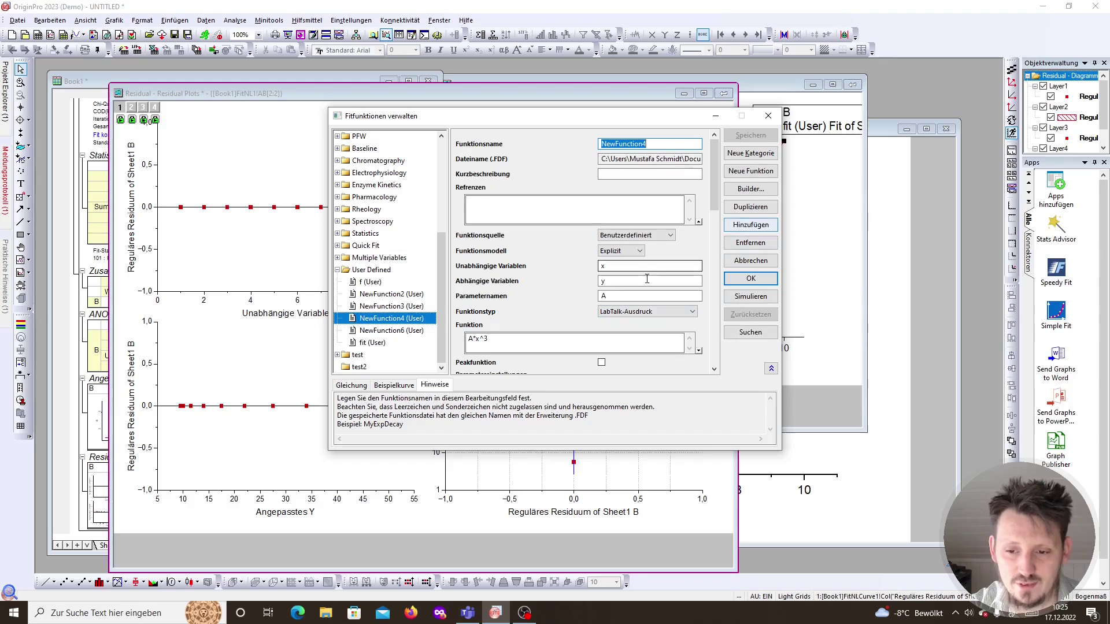
scroll(626, 269, down, 4)
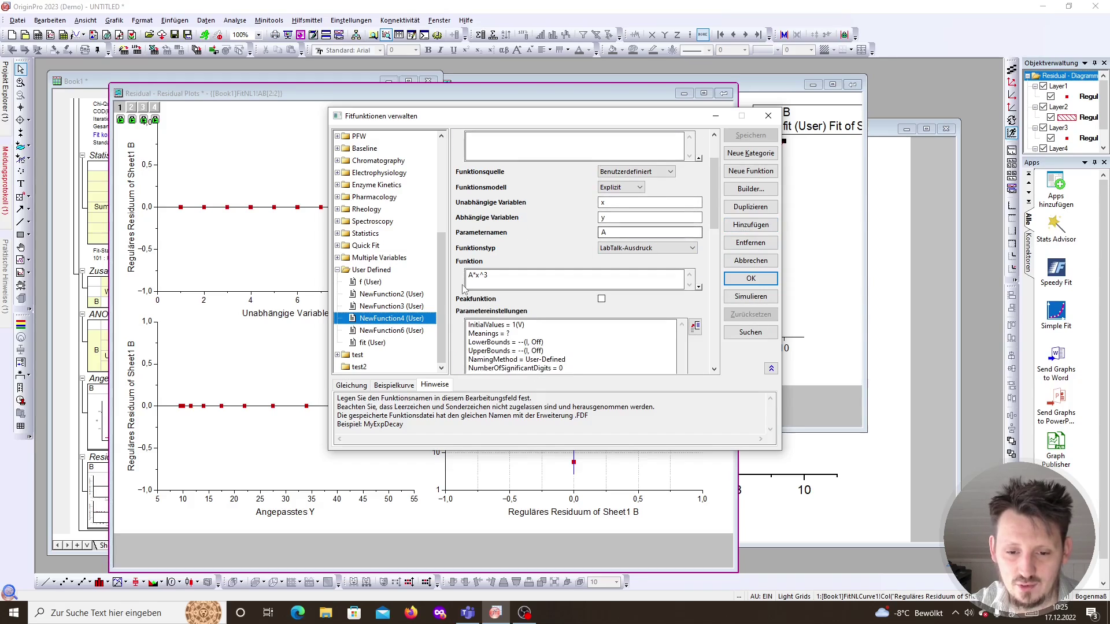
scroll(564, 282, down, 2)
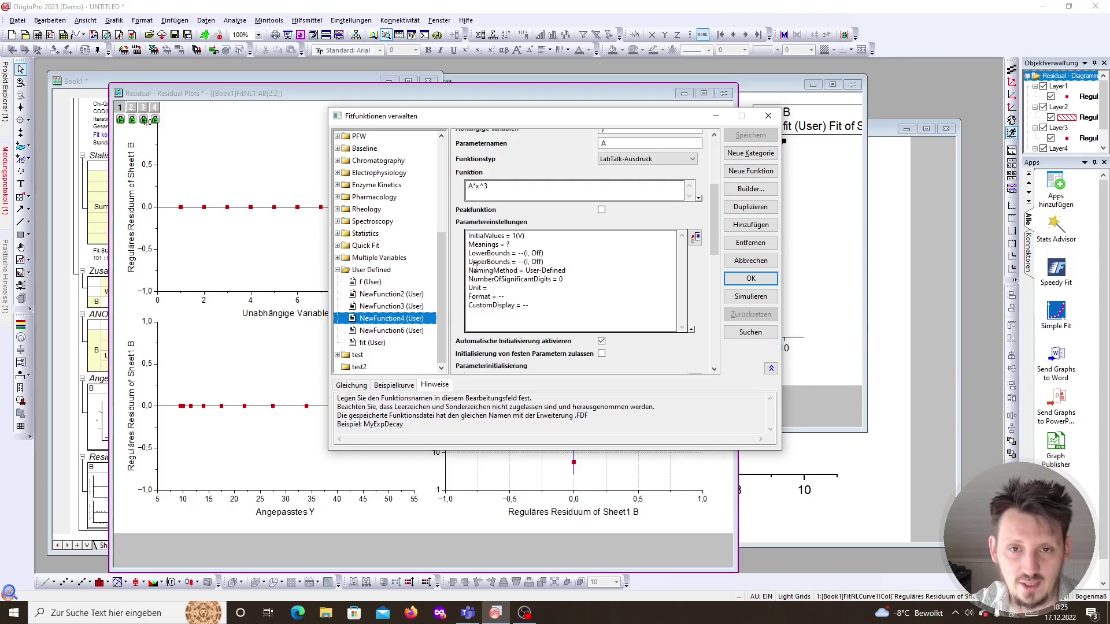
click(768, 116)
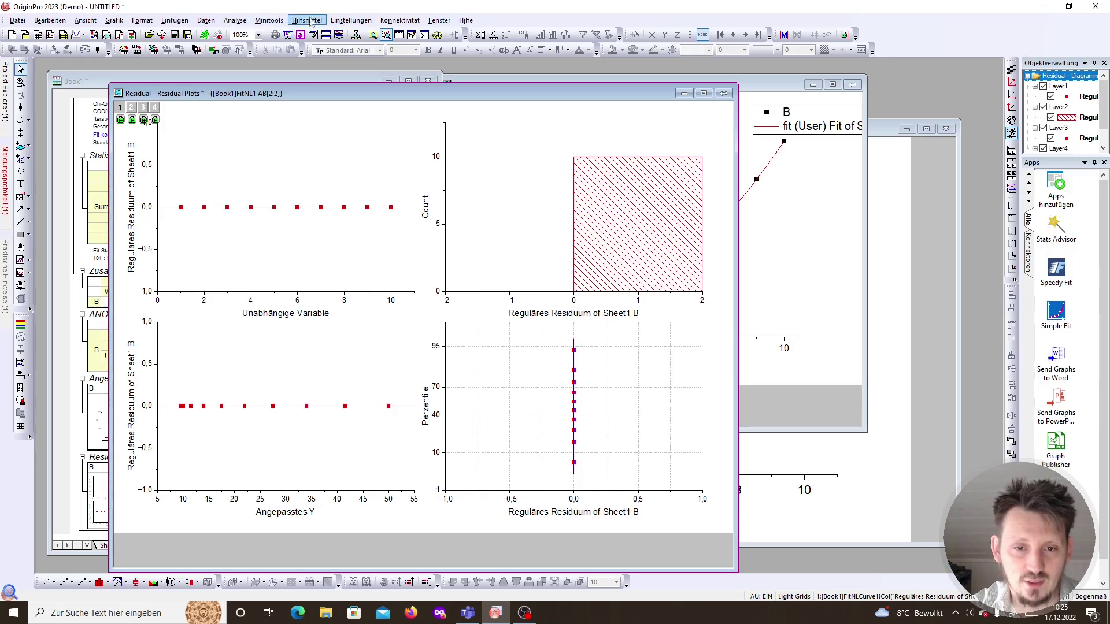
Open the Nonlinear Fit dialog from Analyse > Anpassen > Nichtlinearer Fit.
click(234, 21)
mouse_move(266, 59)
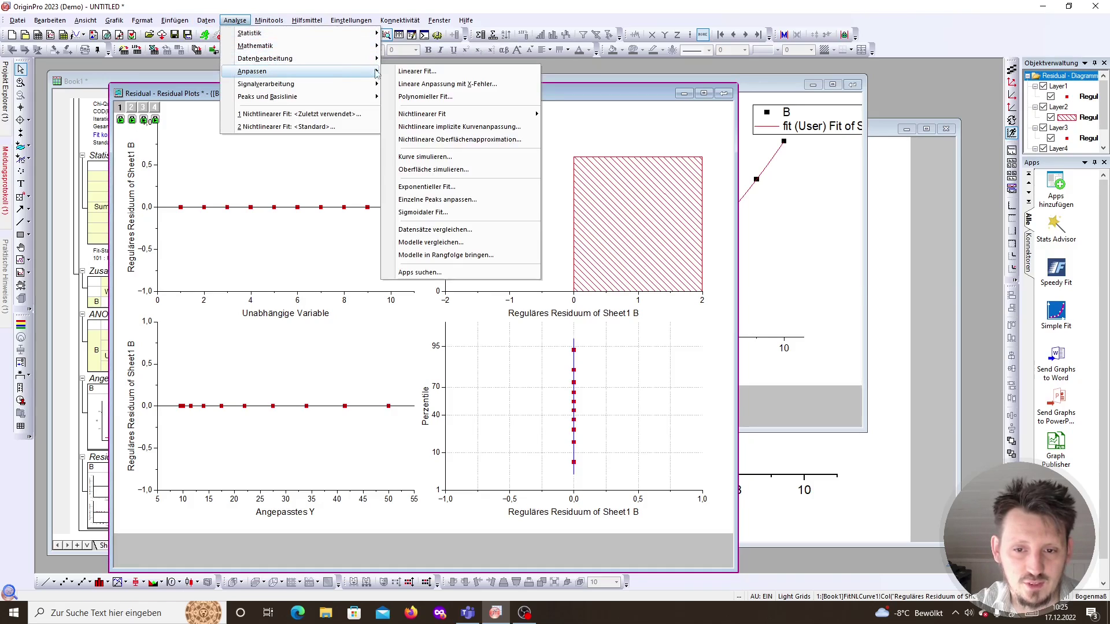
mouse_move(444, 114)
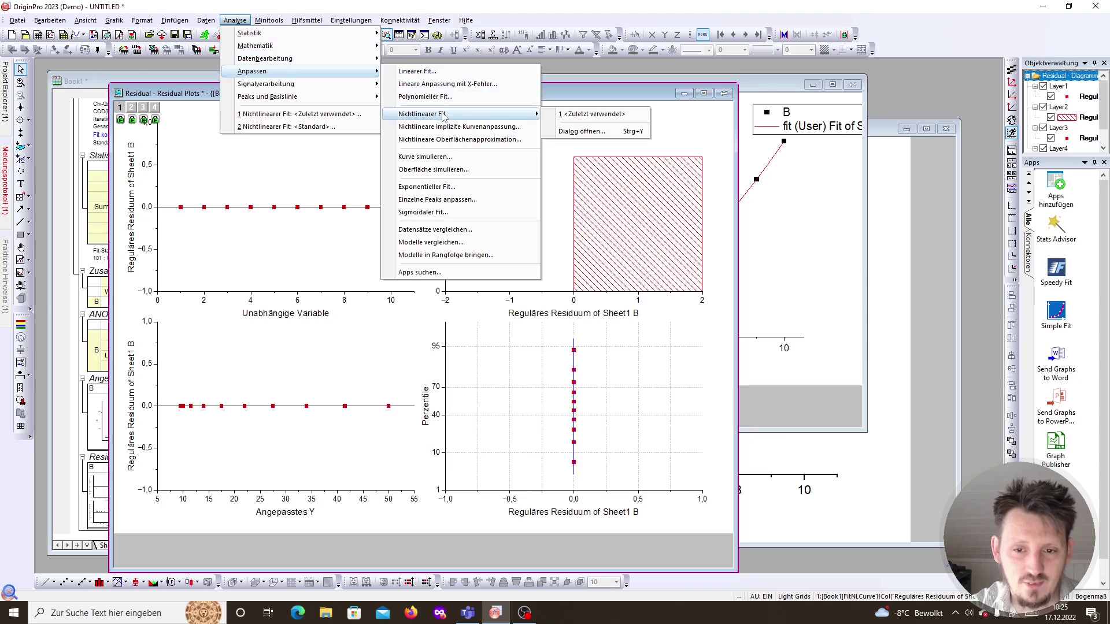
click(577, 132)
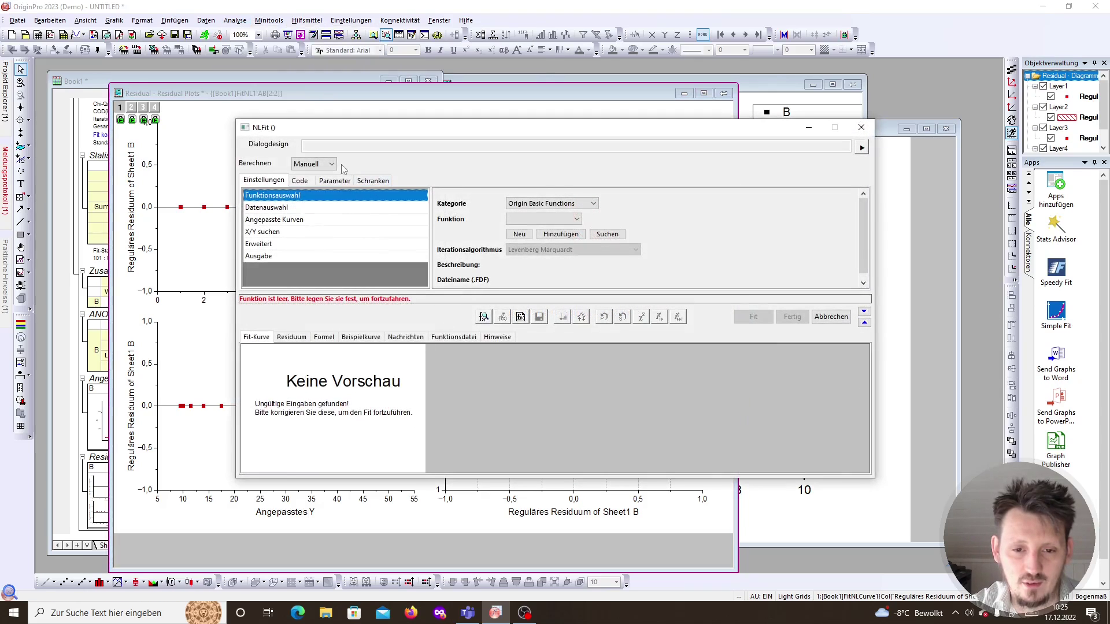
Fit with User Defined function fit (User), Berechnen set to Auto, and finish with Fertig.
click(556, 210)
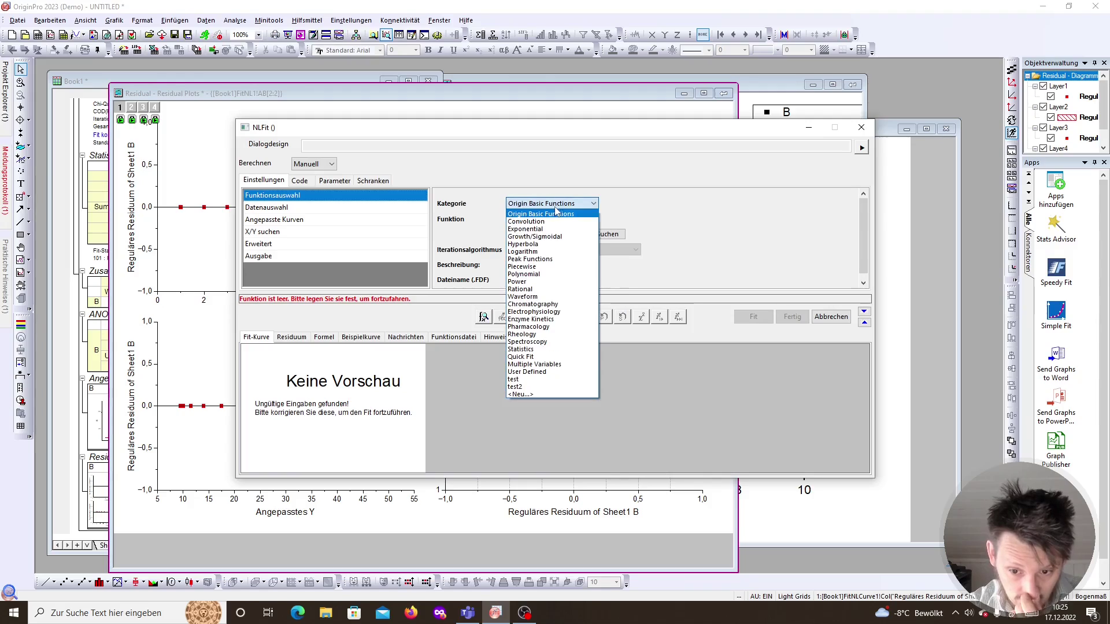
click(548, 373)
click(554, 220)
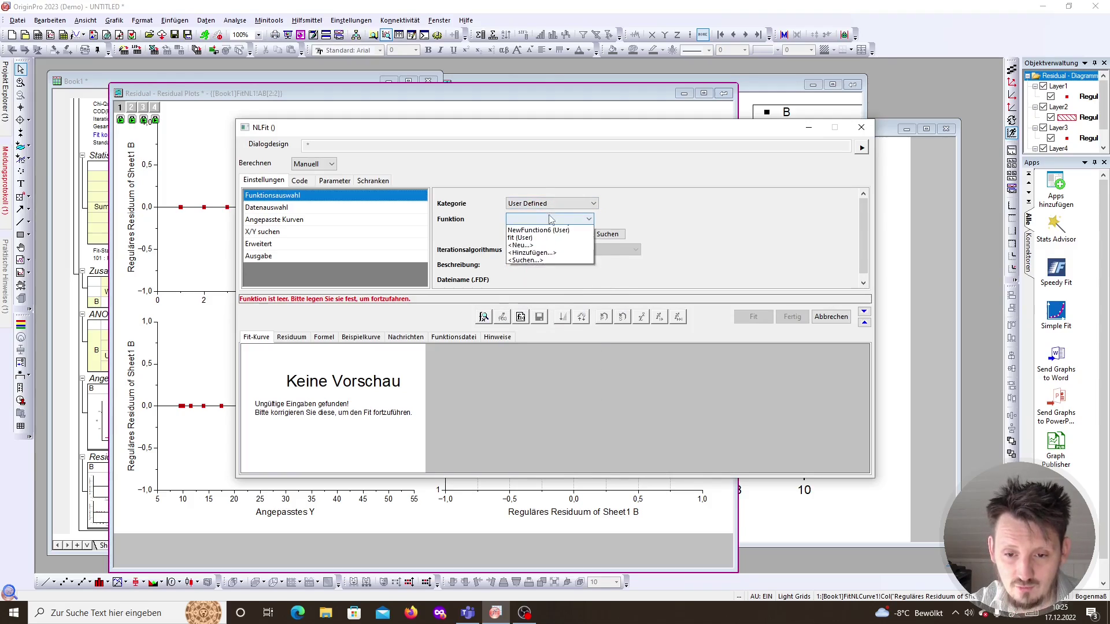
click(544, 236)
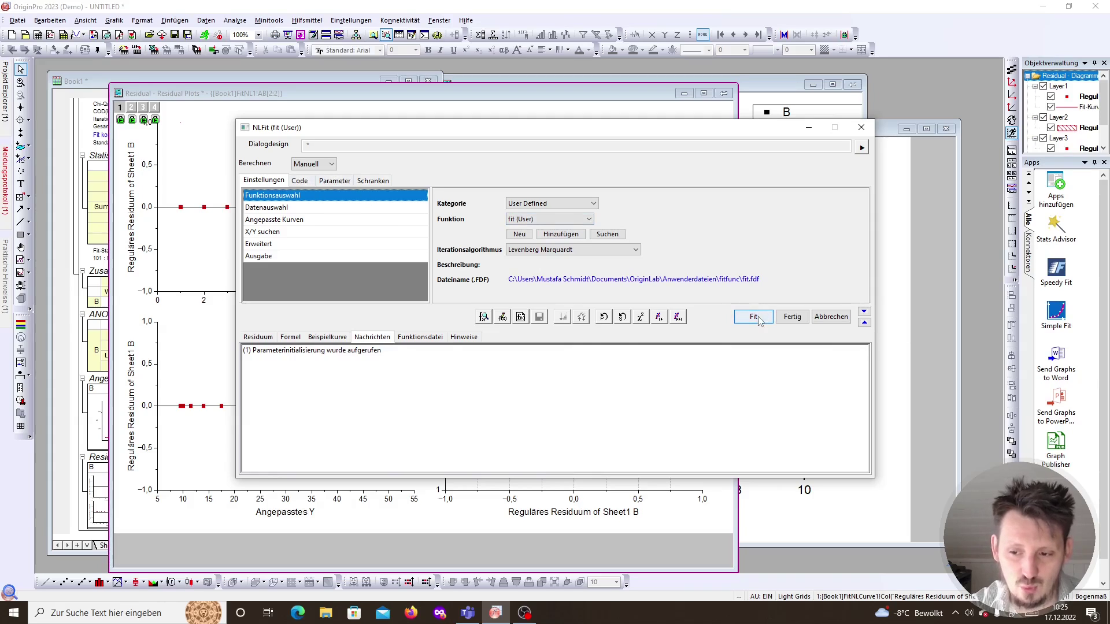
click(324, 164)
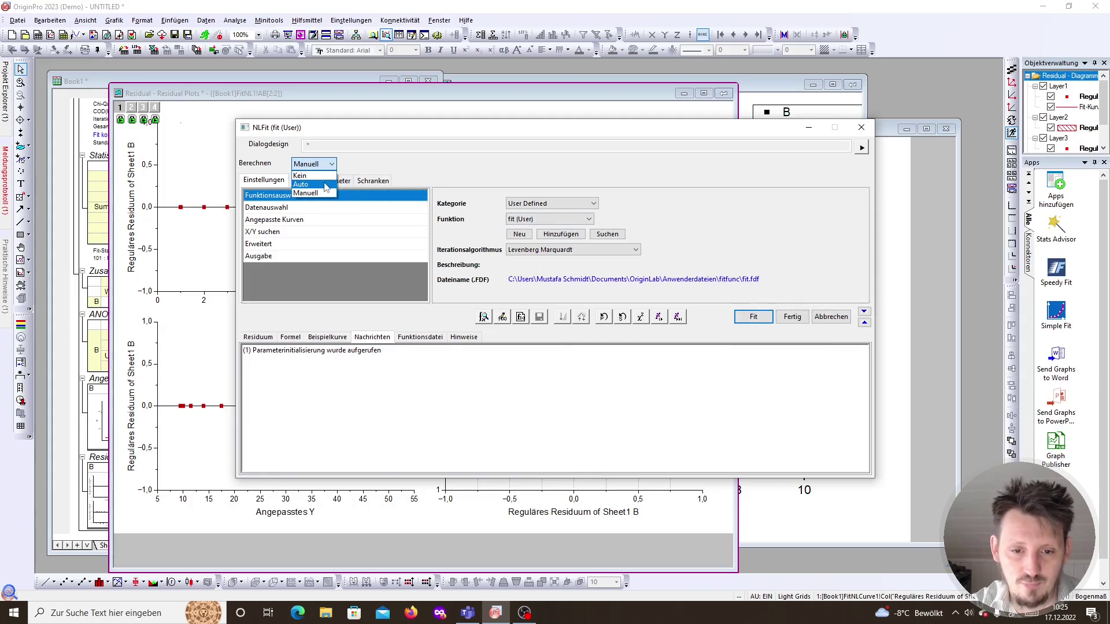
click(307, 181)
click(791, 318)
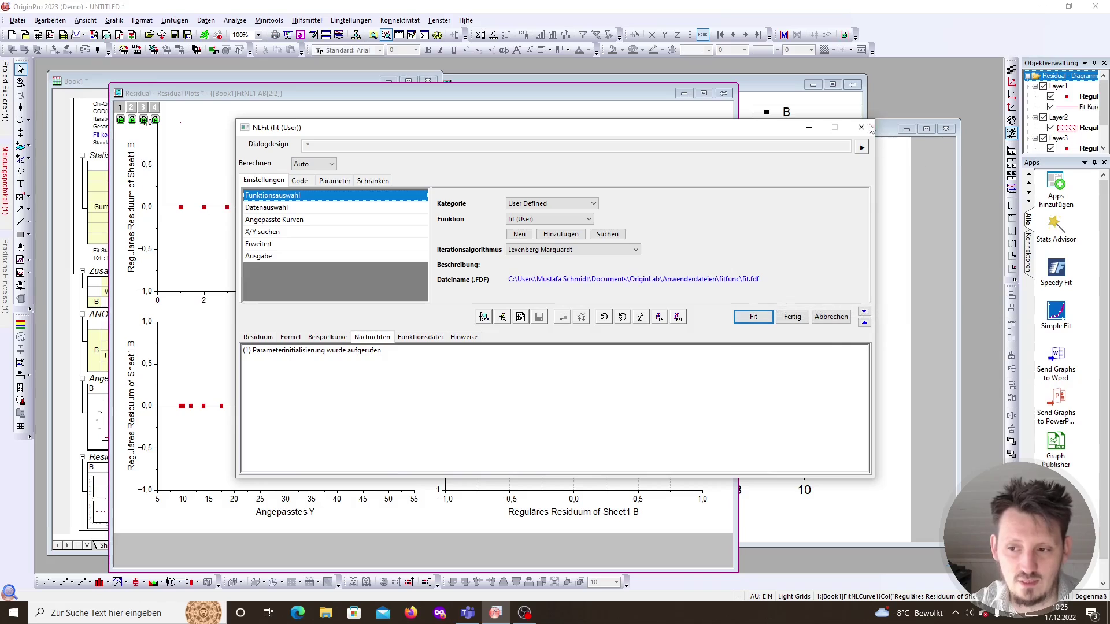
mouse_move(611, 203)
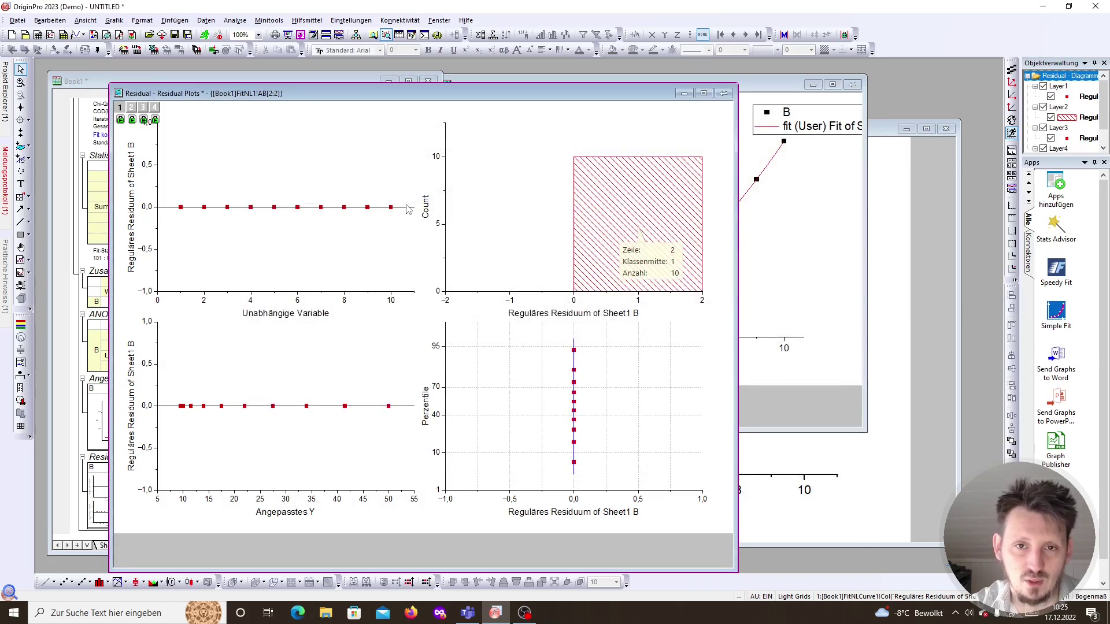